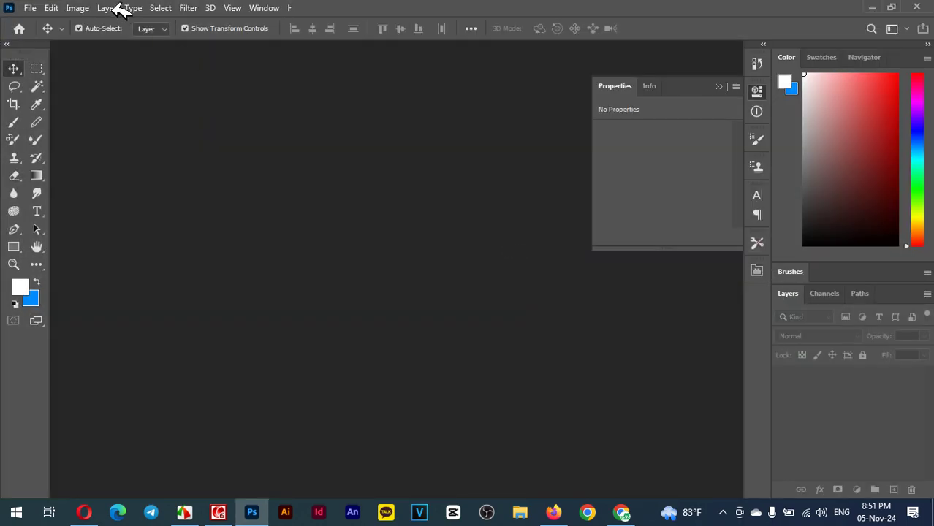
- Create a landscape 29.7 × 21 cm document at 300 pixels/inch with background colour ffabab, and collapse the document properties
left_click(29, 8)
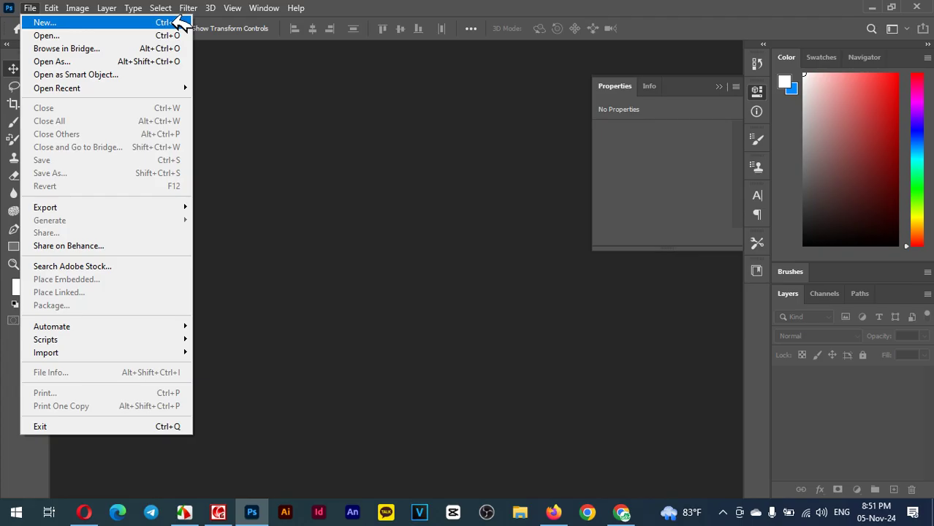
left_click(181, 24)
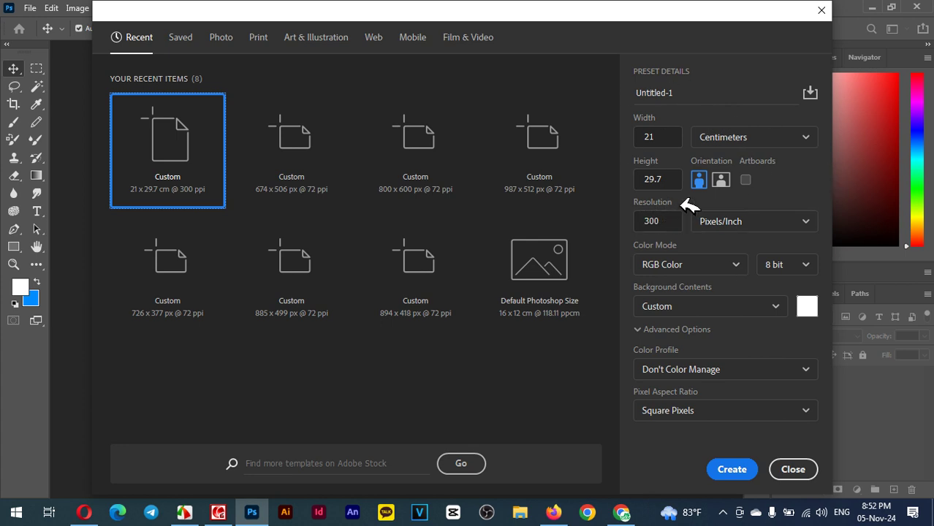
left_click(727, 180)
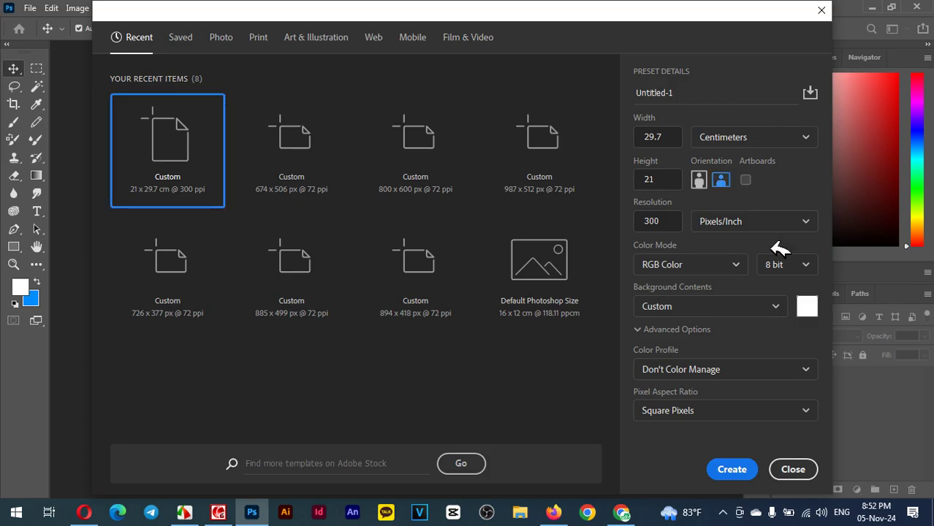
left_click(821, 306)
left_click(556, 178)
left_click(556, 202)
left_click(548, 177)
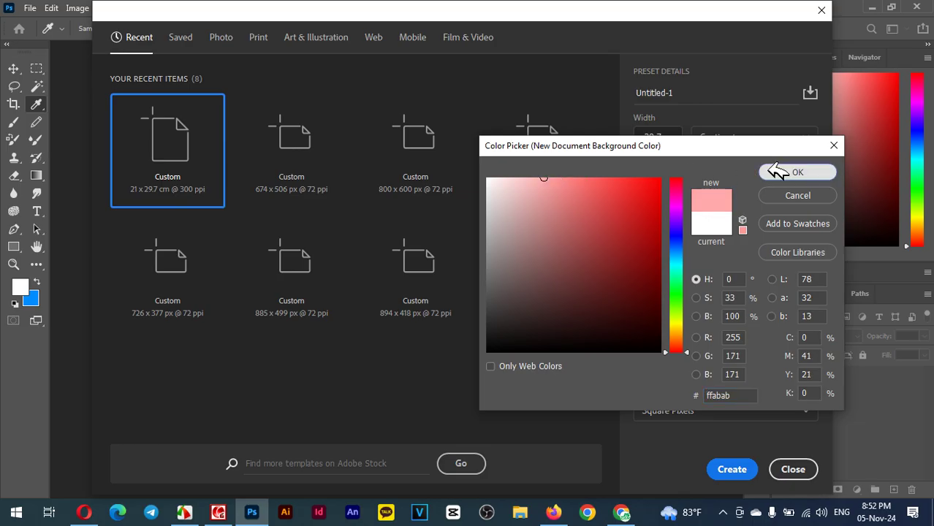
left_click(797, 172)
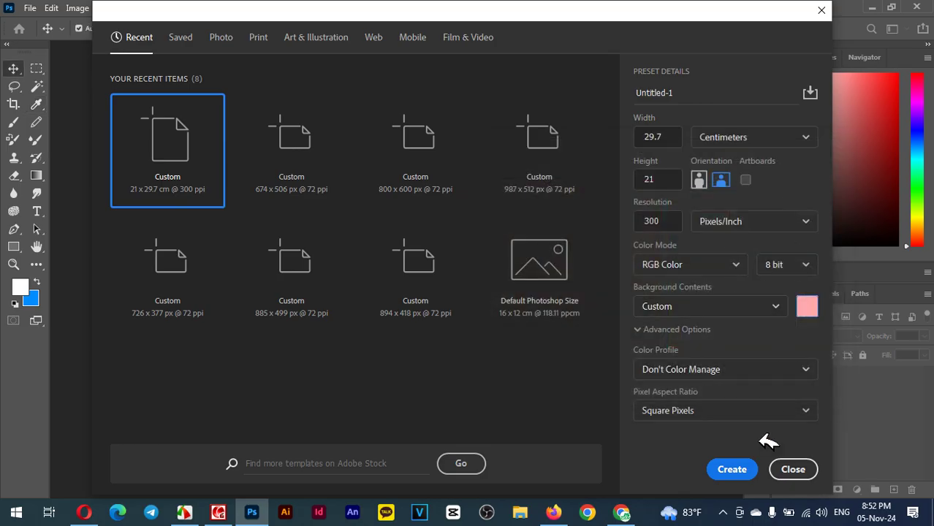
left_click(745, 468)
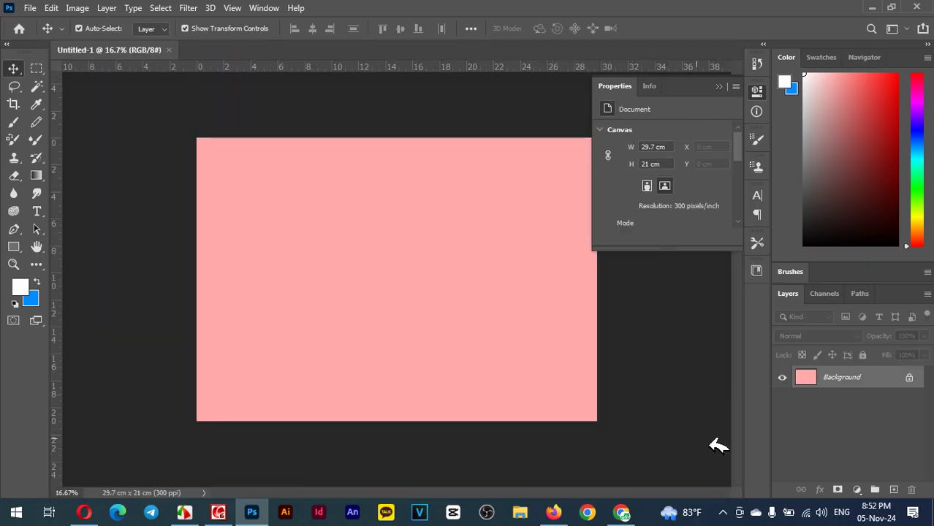
left_click(722, 85)
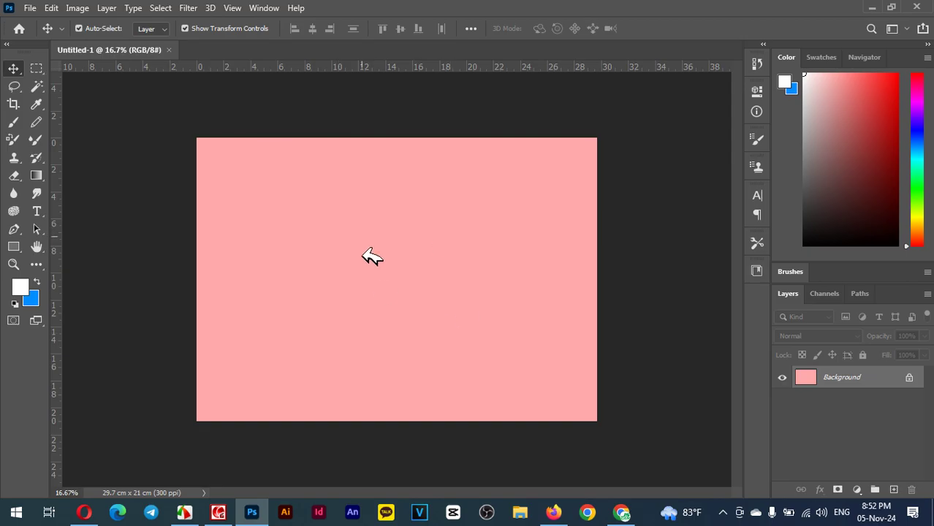
- Set the foreground colour to grey b7b7b7
left_click(22, 286)
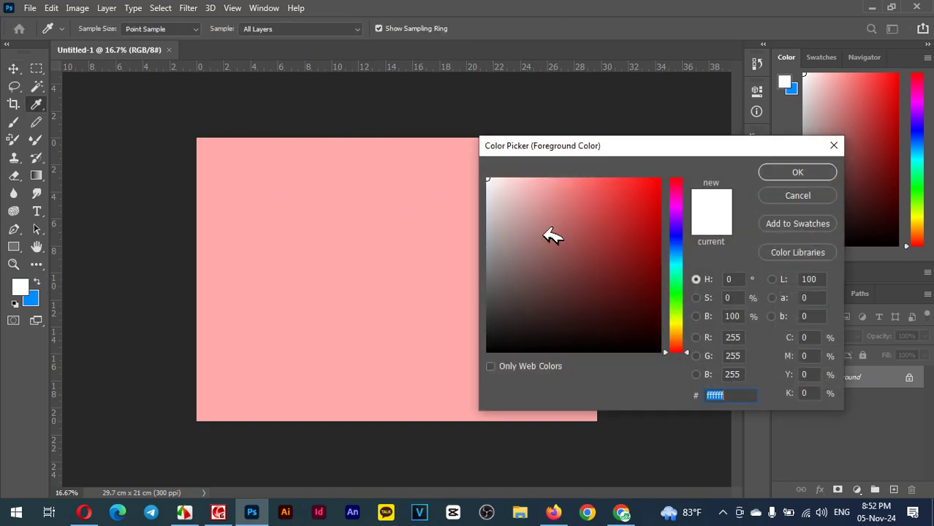
left_click(495, 230)
left_click_drag(494, 230, 467, 230)
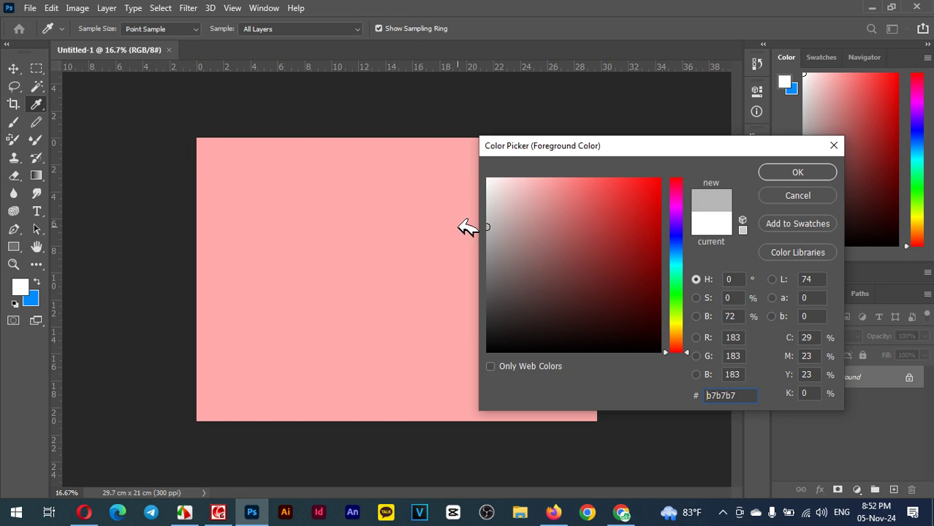
left_click(780, 171)
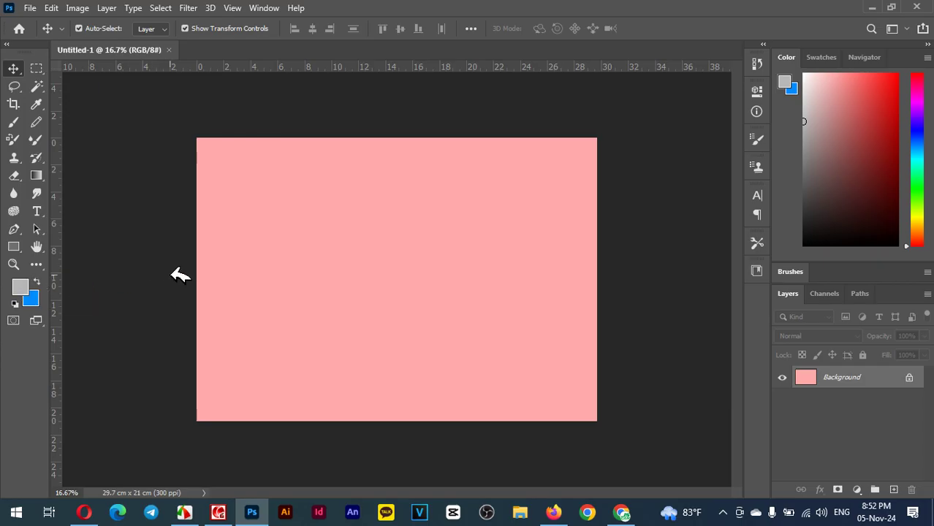
- Fill the Background layer alternately with the grey foreground colour and the blue background colour, twice each, ending on blue
key("alt+BackSpace")
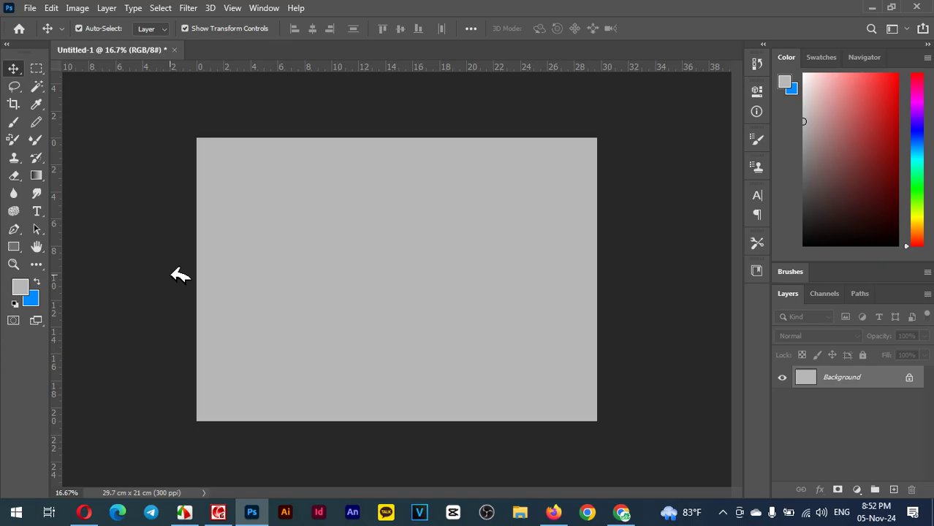
key("ctrl+BackSpace")
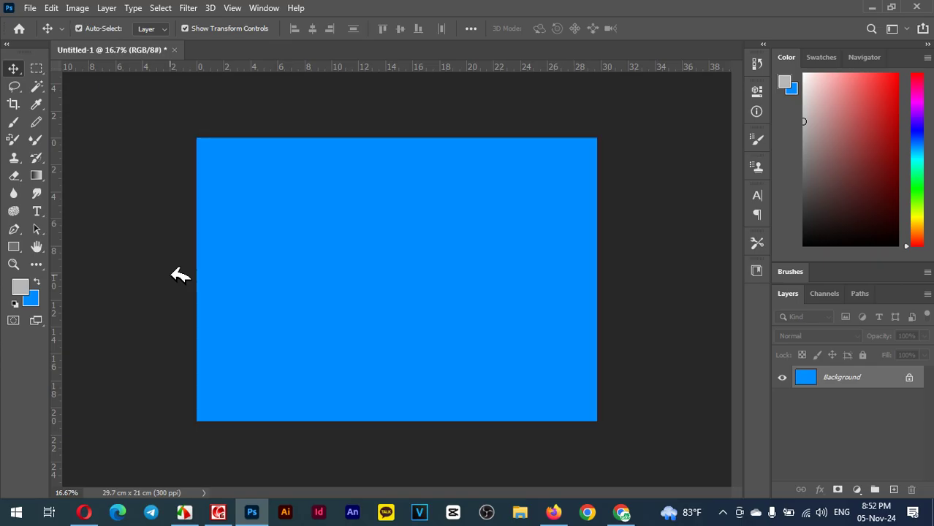
key("alt+BackSpace")
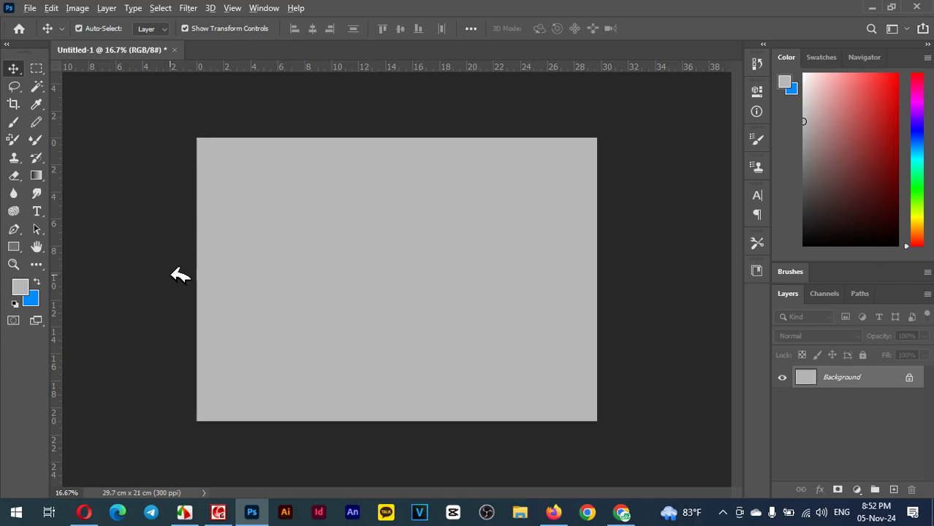
key("ctrl+BackSpace")
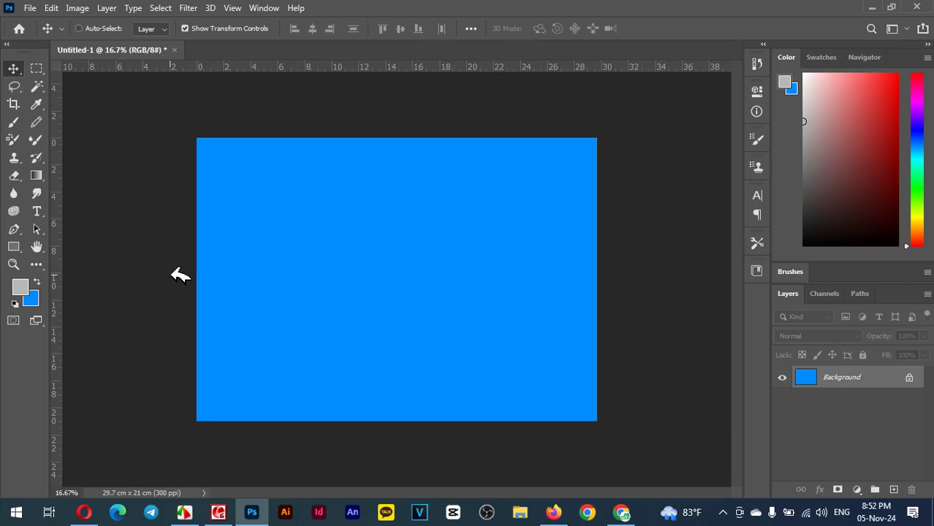
- Set the foreground colour to a light yellow with a hue of 47°
left_click(22, 286)
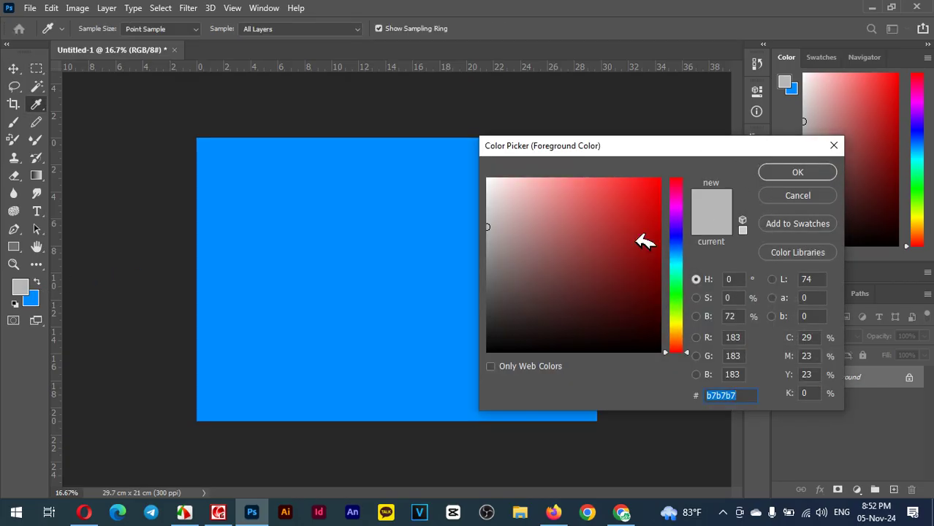
left_click(683, 329)
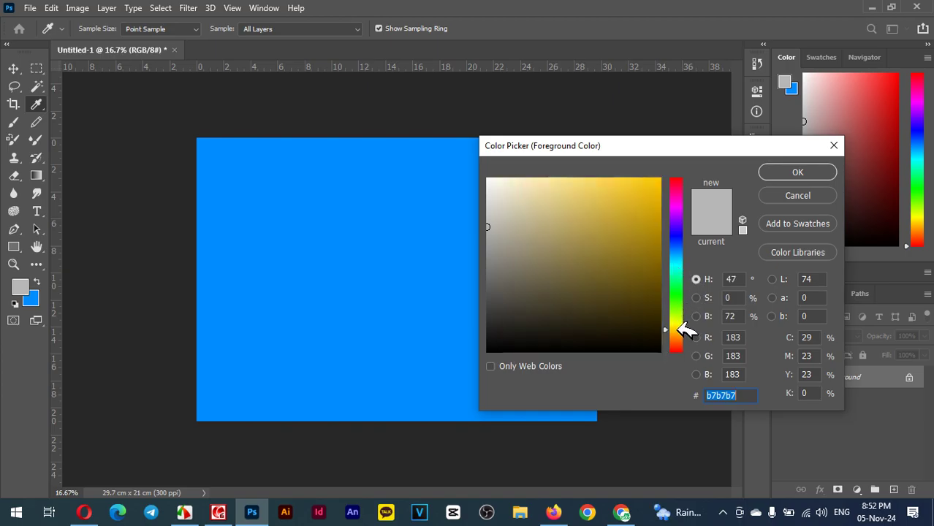
left_click(794, 172)
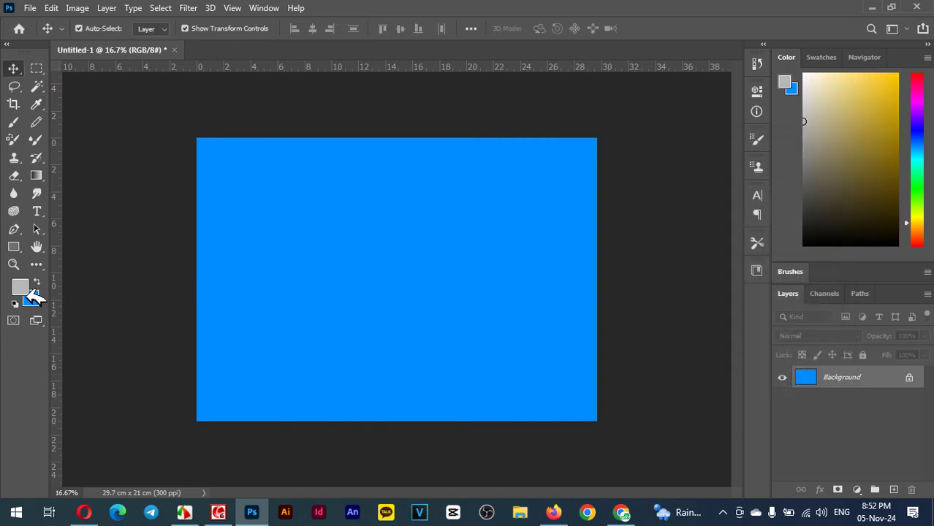
left_click(23, 284)
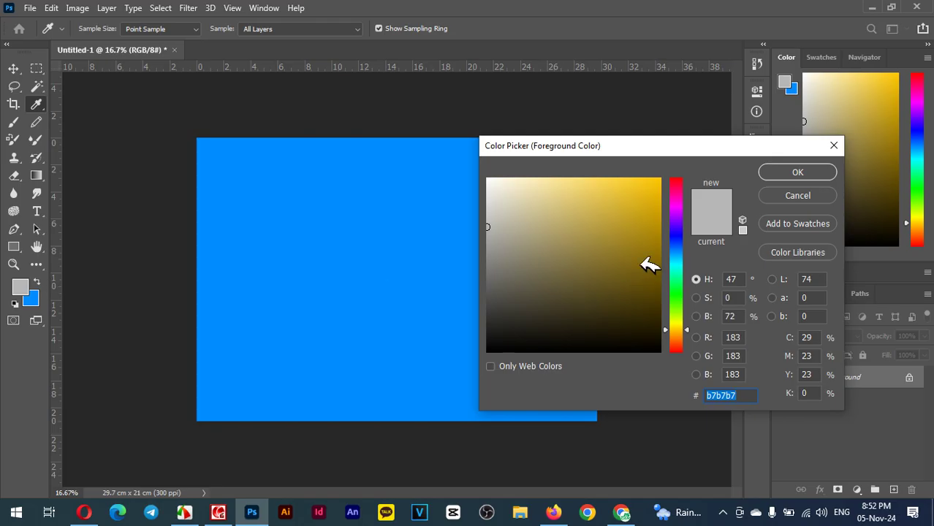
left_click_drag(648, 267, 584, 178)
left_click(797, 176)
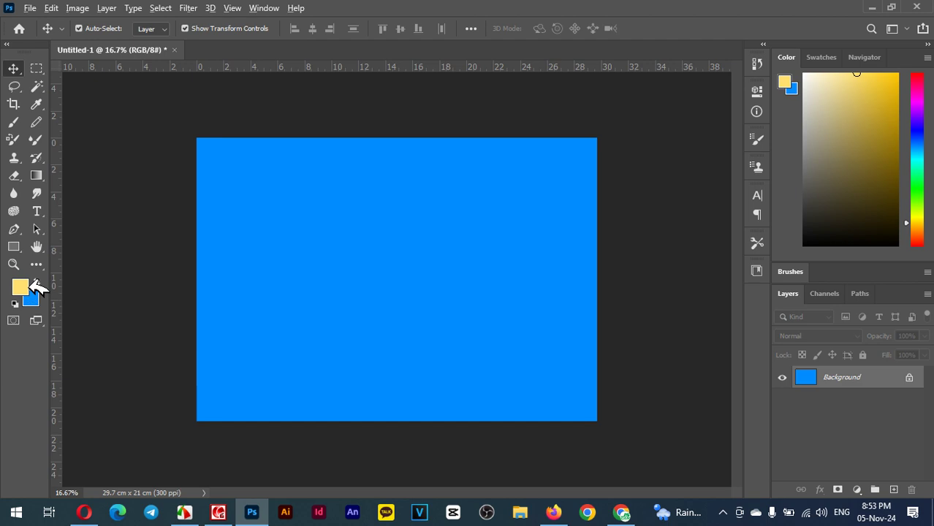
- Fill the Background layer alternately with the yellow foreground colour and the blue background colour, twice each
key("alt+BackSpace")
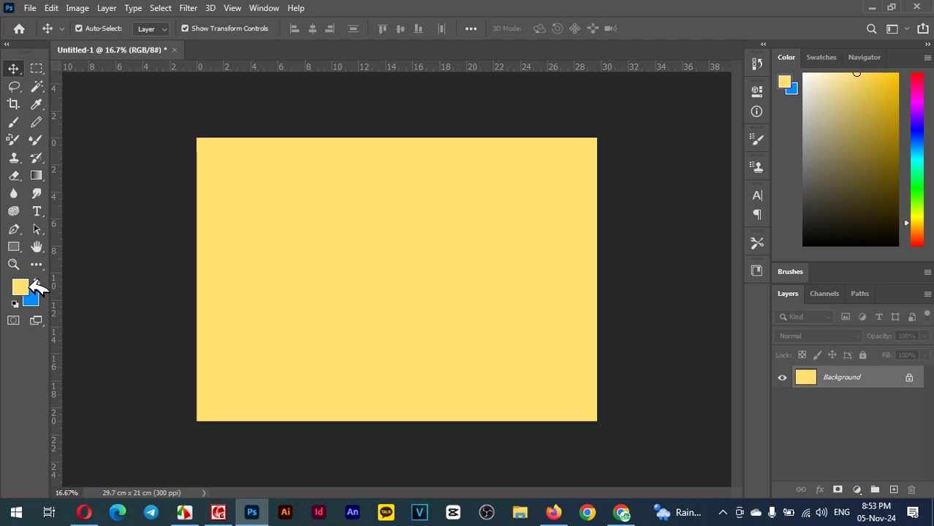
key("ctrl+BackSpace")
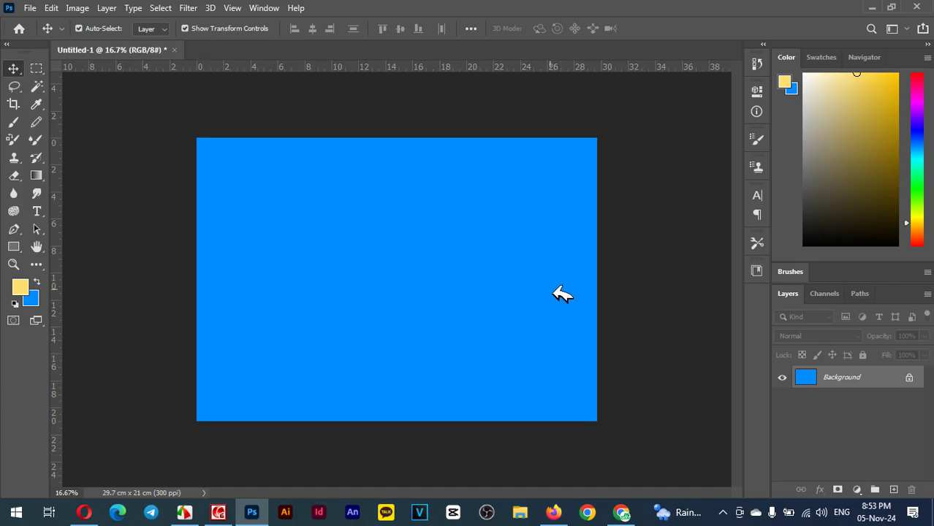
key("alt+BackSpace")
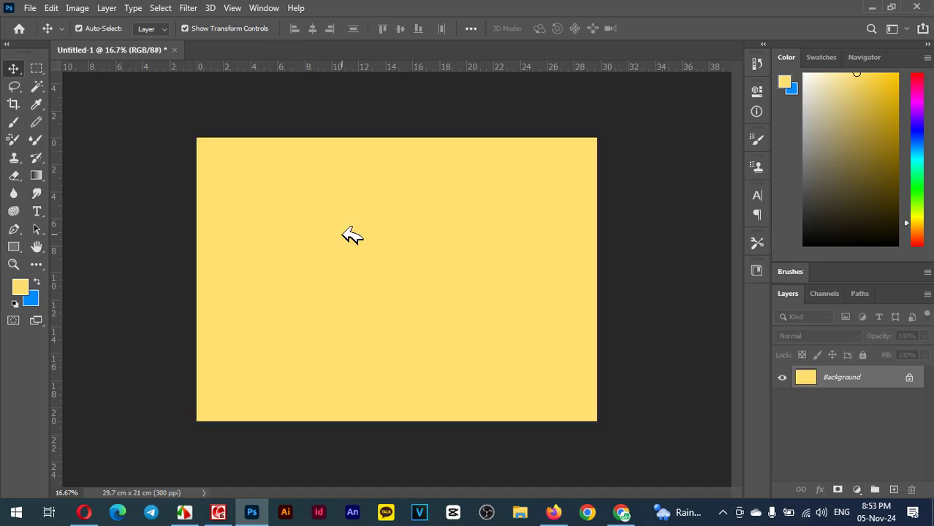
key("ctrl+BackSpace")
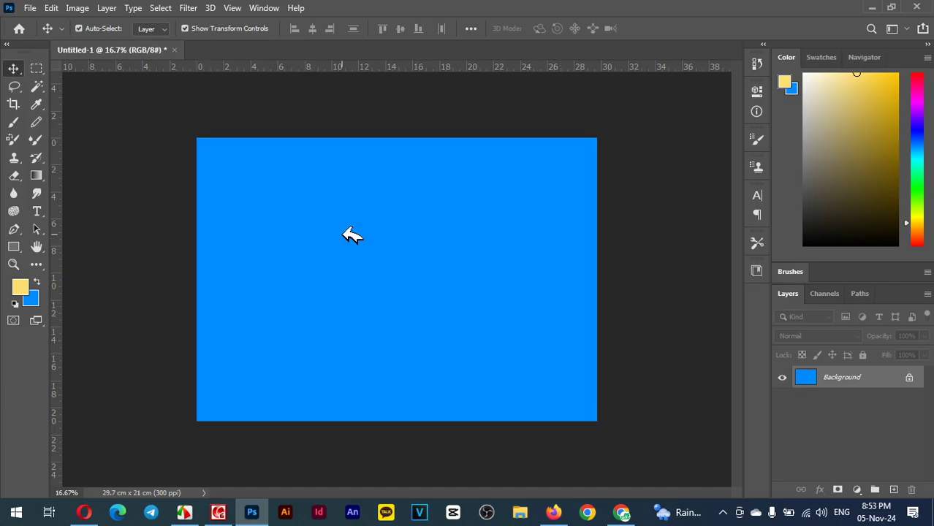
- Swap the foreground and background colours repeatedly, ending with yellow as foreground and blue as background
left_click(37, 281)
left_click(38, 277)
left_click(38, 277)
left_click(38, 277)
left_click(38, 278)
left_click(39, 278)
left_click(39, 278)
left_click(38, 278)
left_click(39, 278)
left_click(39, 277)
left_click(39, 278)
left_click(38, 278)
left_click(39, 277)
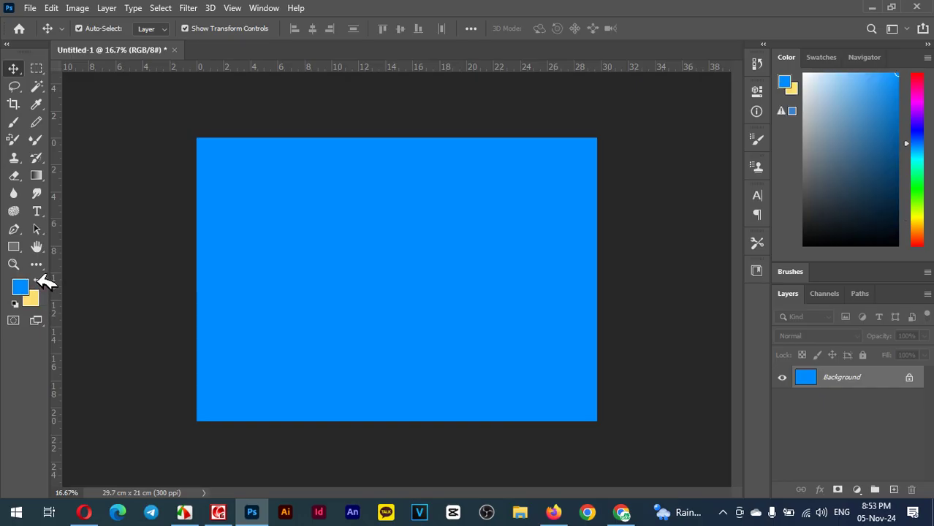
left_click(39, 277)
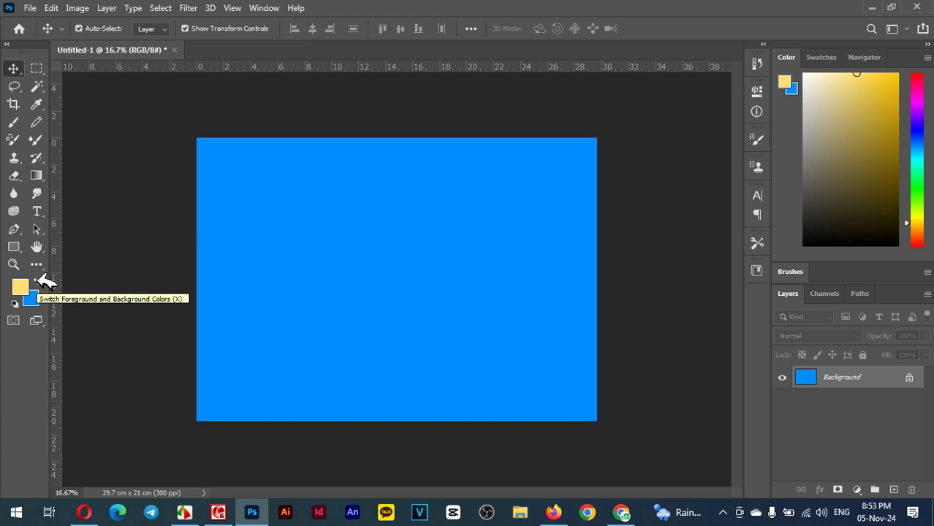
- Fill the Background layer with the yellow foreground colour, then refill it with the blue background colour
key("ctrl")
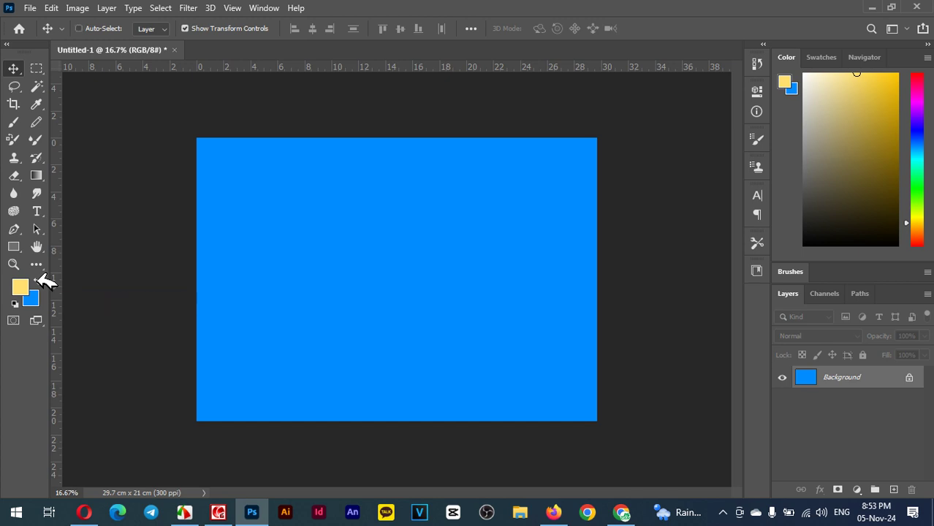
key("alt+BackSpace")
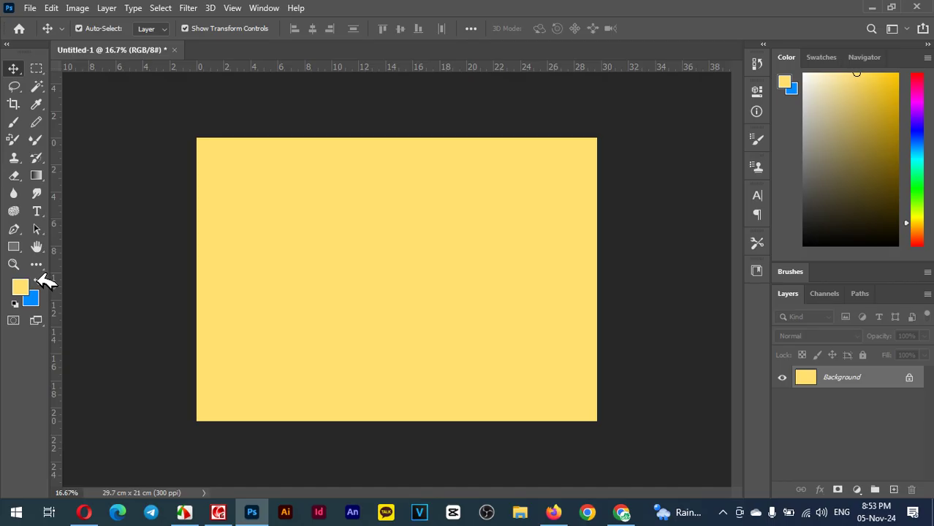
key("ctrl+BackSpace")
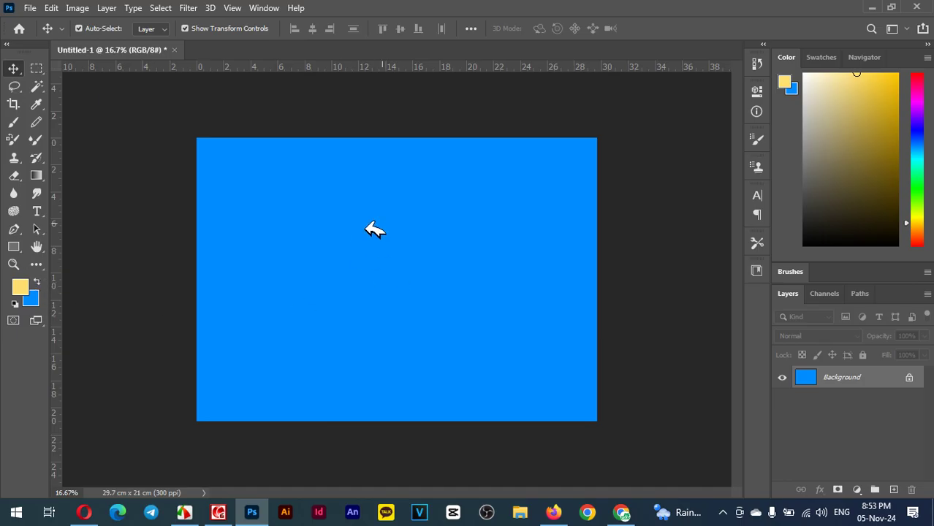
- Examine the Wishes reference lettering in FastStone Editor and return to Photoshop
left_click(184, 512)
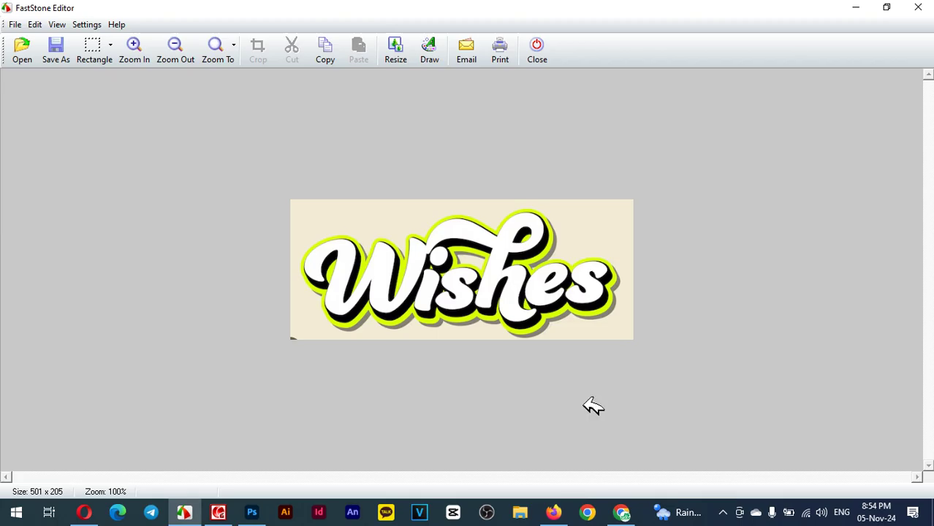
left_click(267, 510)
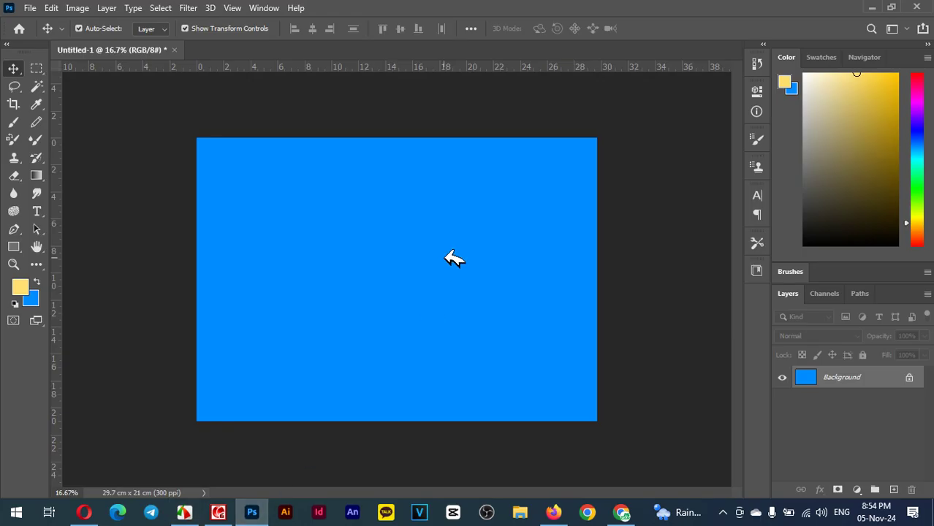
- Fit the canvas to the view and add the horizontal text "Wishes" in the upper part of the canvas
key("ctrl+0")
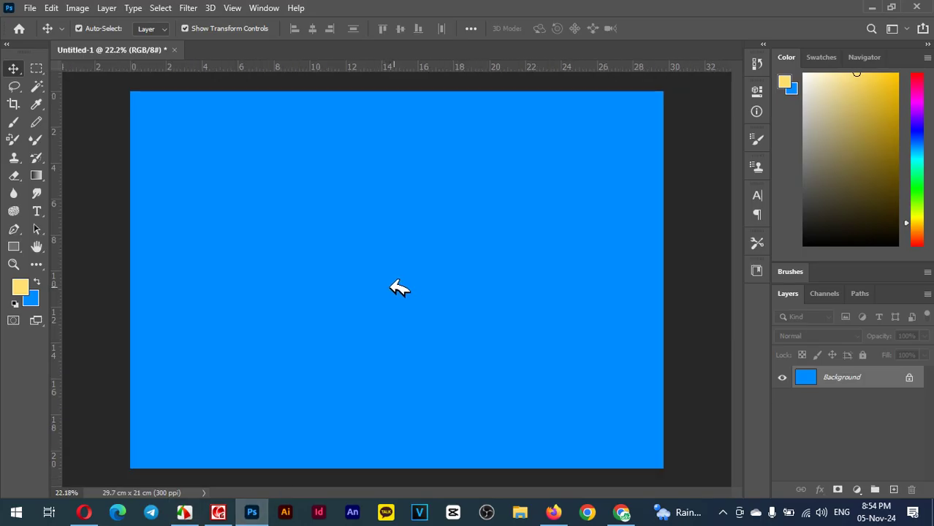
left_click(40, 210)
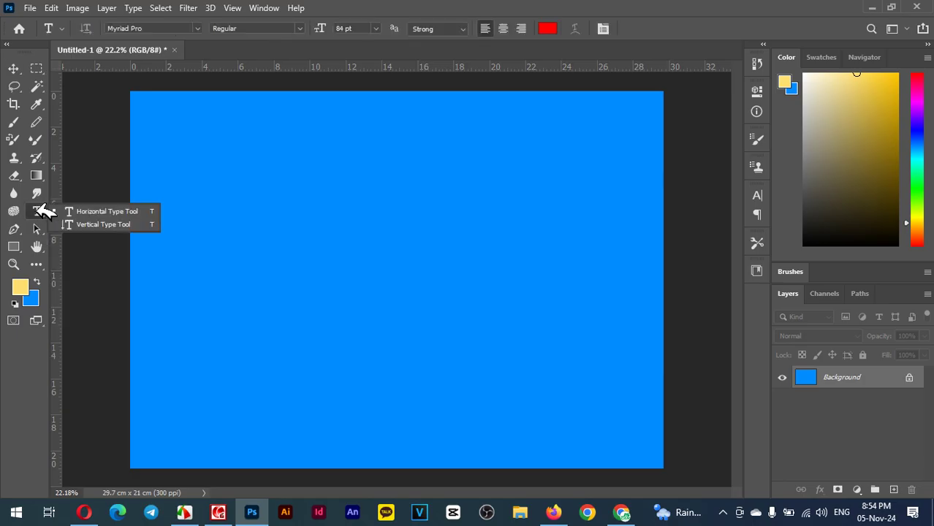
left_click(110, 210)
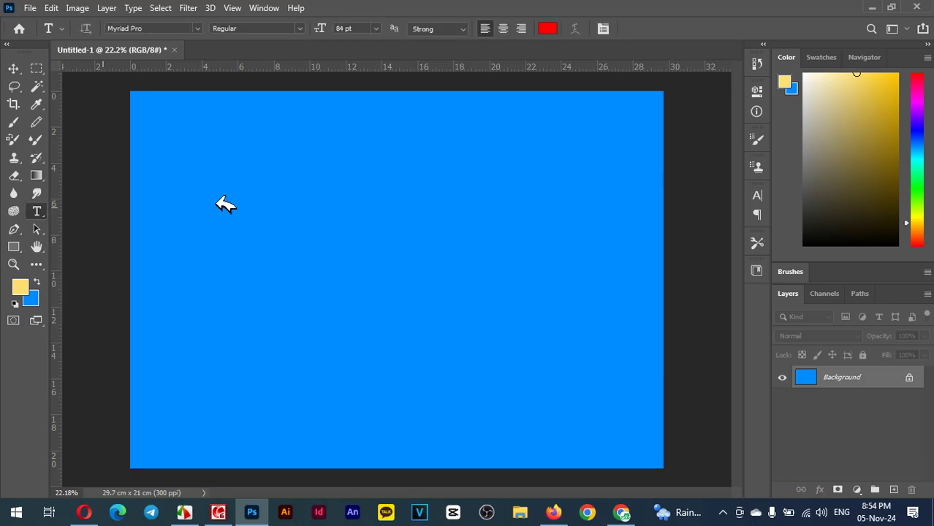
left_click(300, 198)
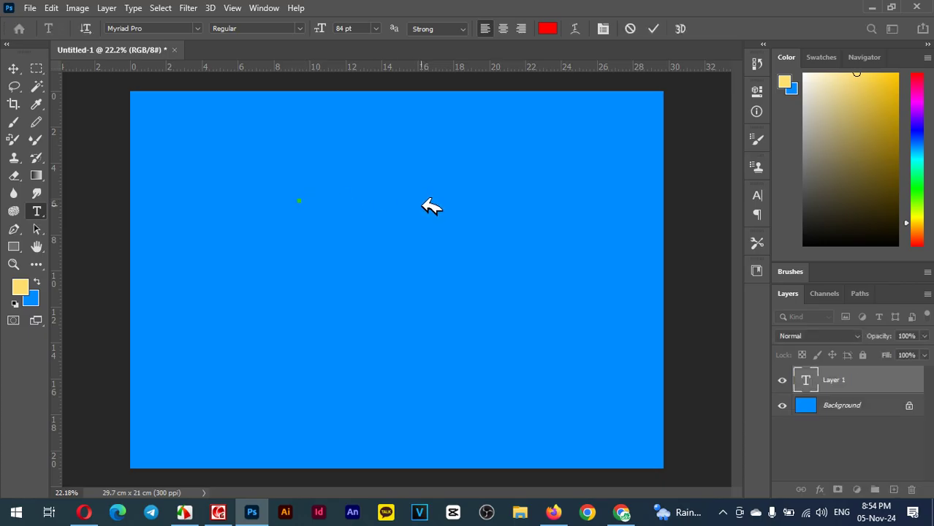
type("WISHES")
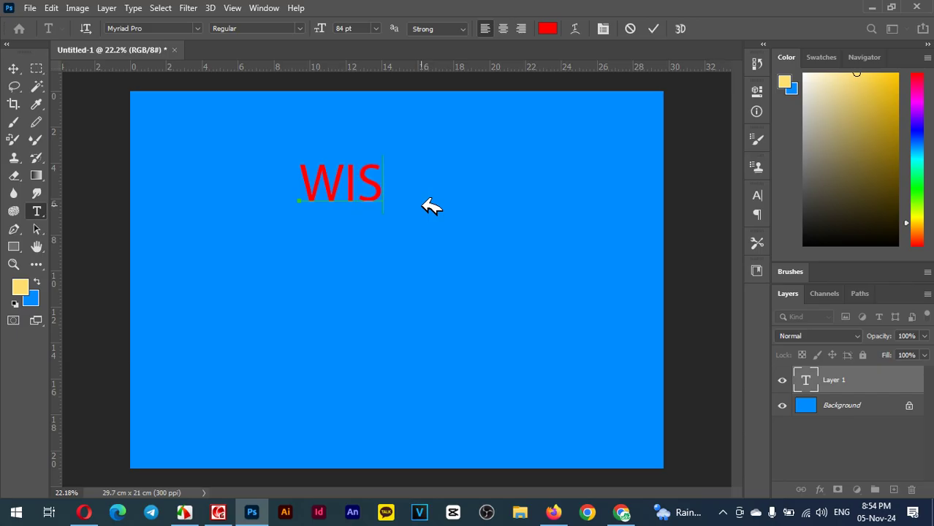
left_click(192, 510)
left_click(198, 510)
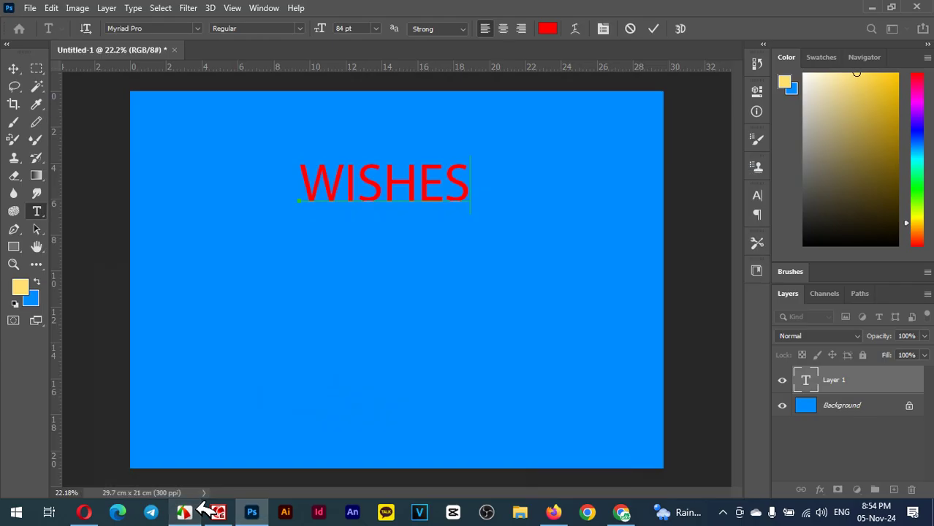
- Select the whole word on the canvas and show its character formatting settings
mouse_move(464, 190)
left_mouse_down()
mouse_move(298, 207)
mouse_move(473, 190)
left_mouse_up()
left_click(336, 192)
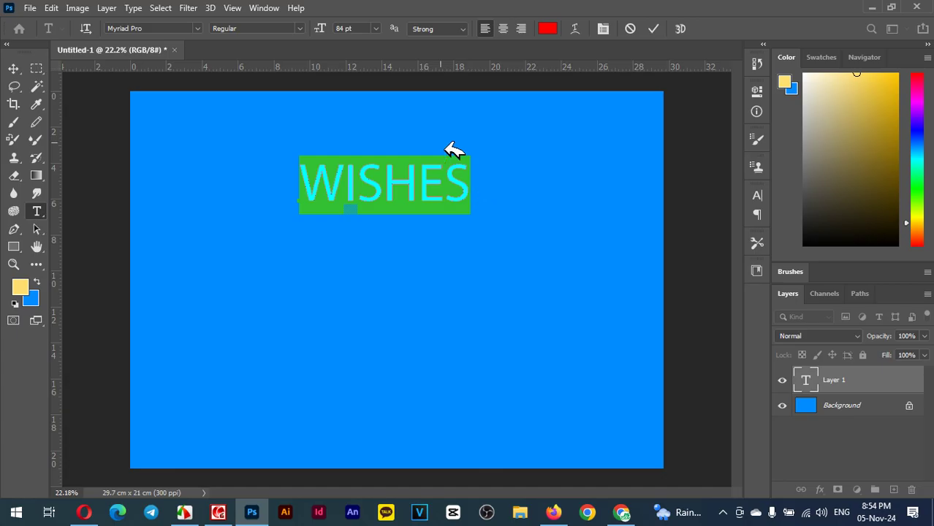
left_click(266, 8)
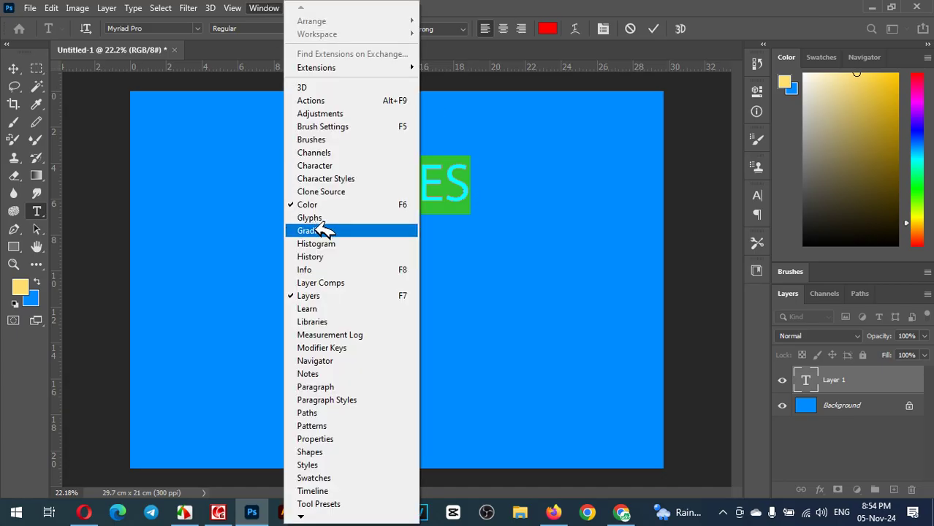
left_click(356, 168)
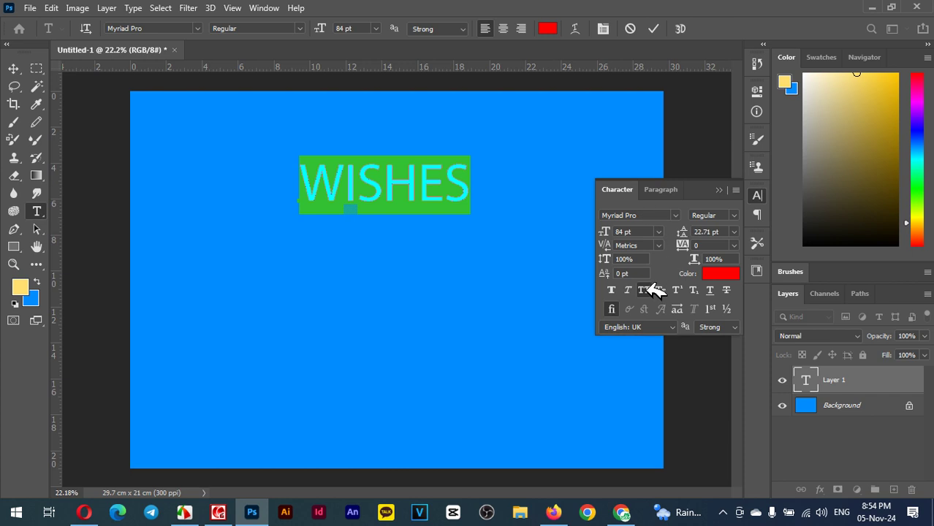
- Toggle faux bold on and off repeatedly for the selected word
left_click(612, 287)
left_click(612, 287)
left_click(613, 286)
left_click(612, 287)
left_click(612, 286)
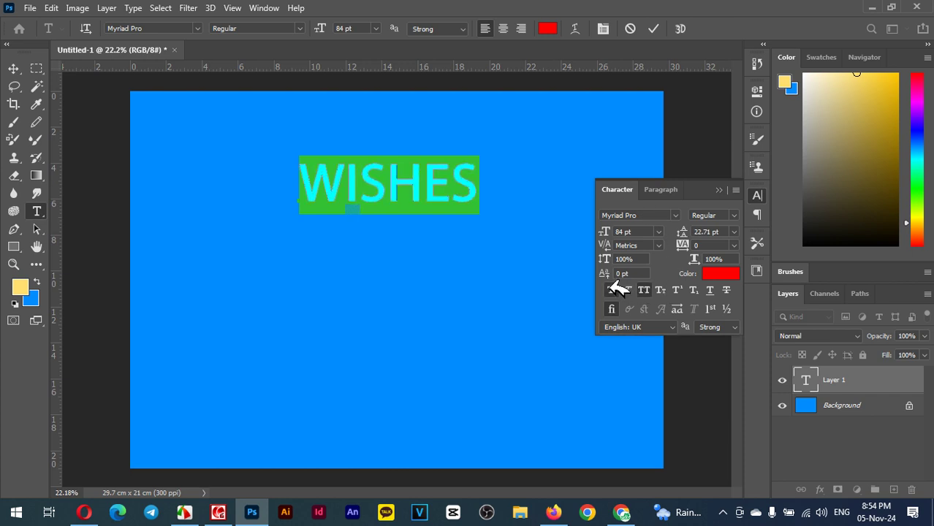
left_click(617, 287)
left_click(617, 288)
- Try the caps and faux style options on the word, leaving it as mixed-case "Wishes" with only faux italic
left_click(643, 290)
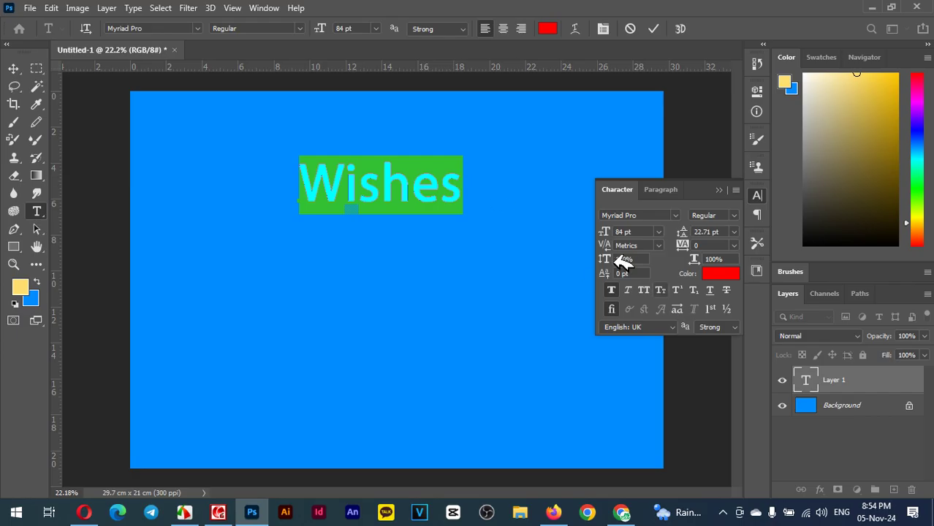
left_click(627, 290)
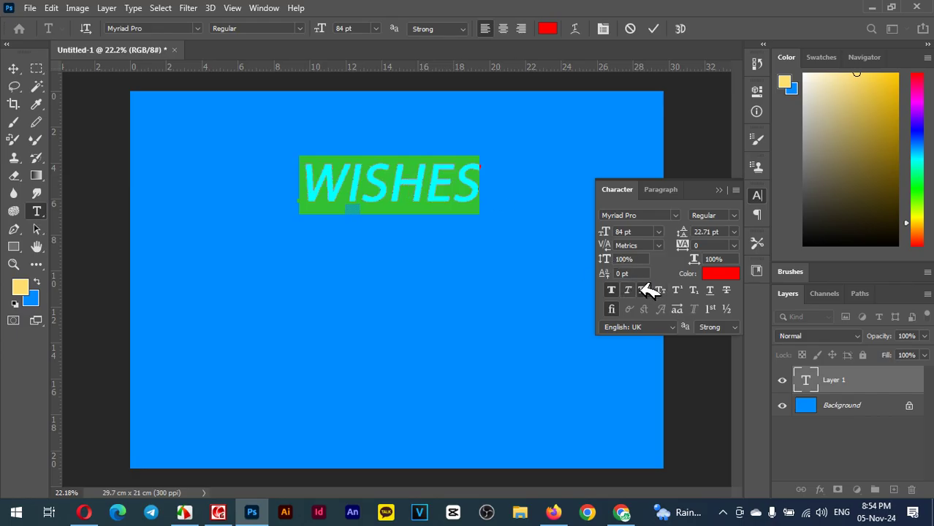
left_click(632, 289)
left_click(644, 290)
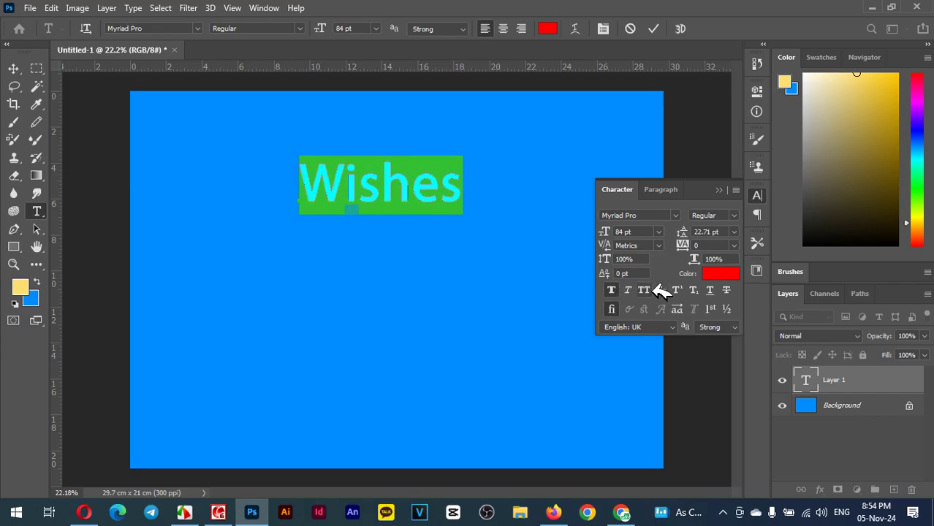
left_click(661, 290)
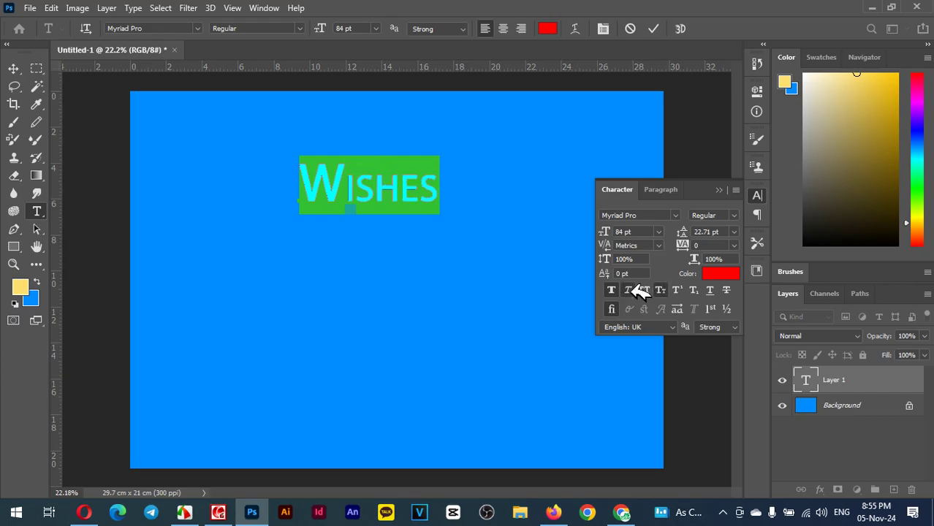
left_click(629, 290)
left_click(643, 290)
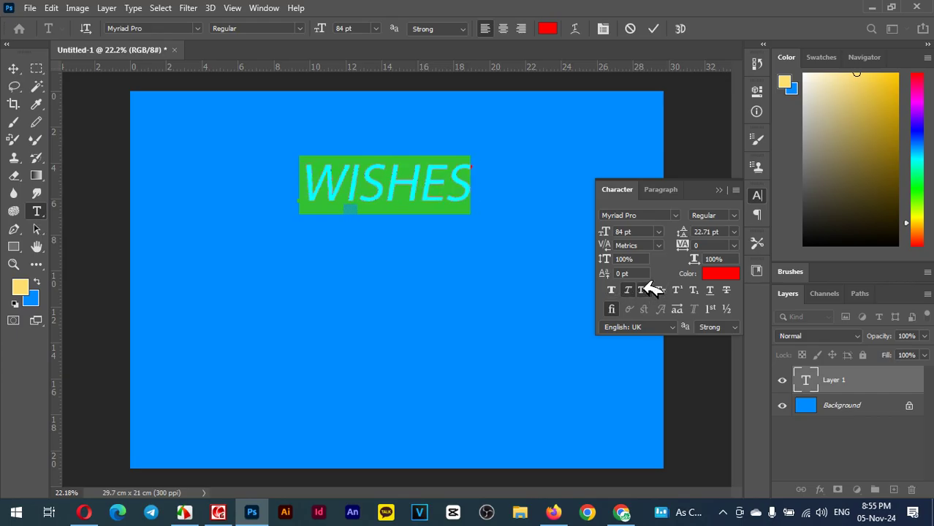
left_click(644, 290)
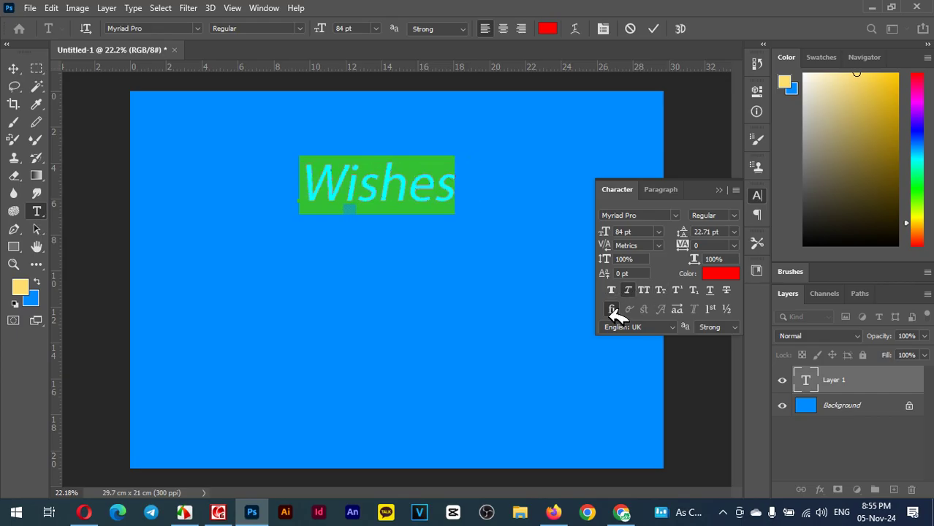
- Preview the installed fonts on the selected text and set its font to Berlin Sans FB Demi
left_click(675, 215)
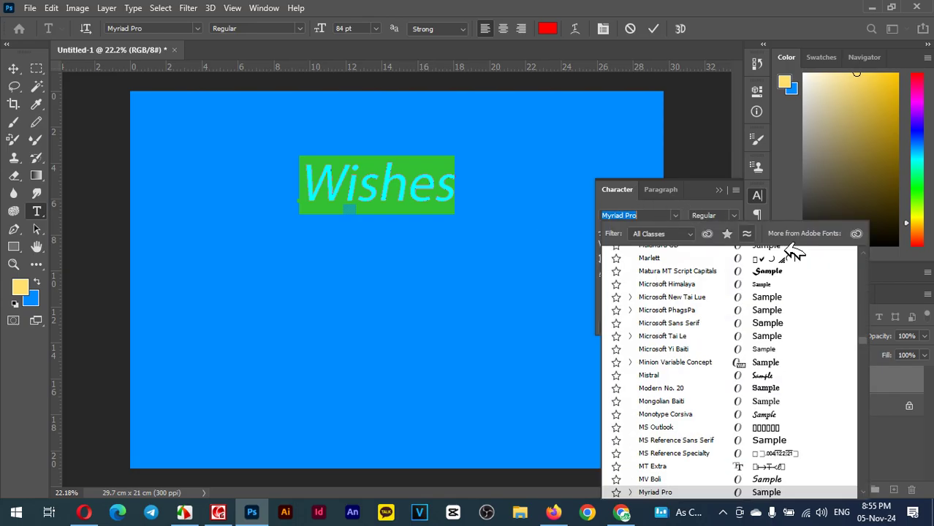
scroll(799, 307, "down", 2)
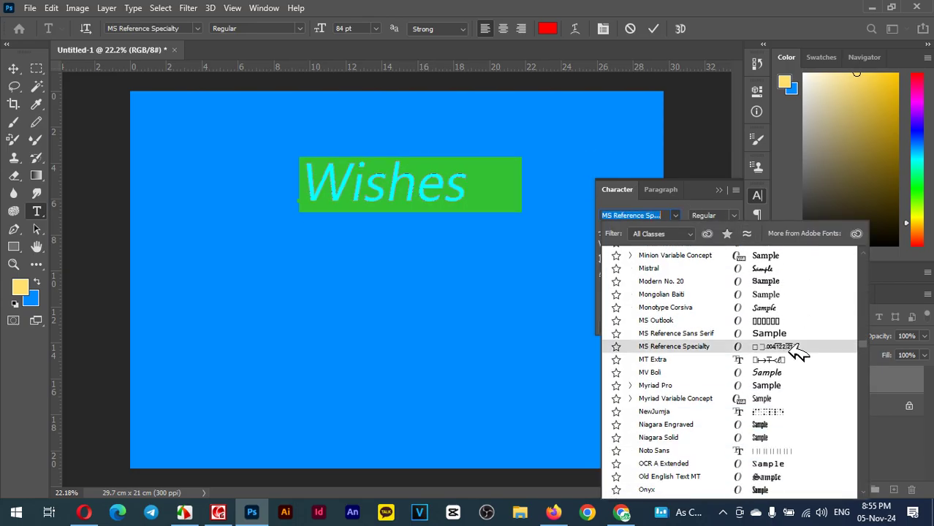
scroll(796, 372, "down", 1)
scroll(789, 369, "down", 1)
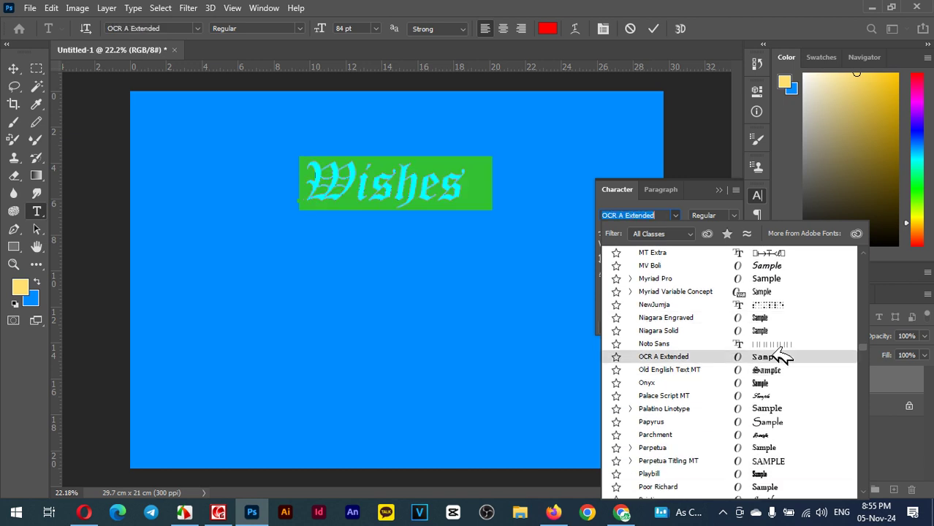
scroll(778, 362, "down", 1)
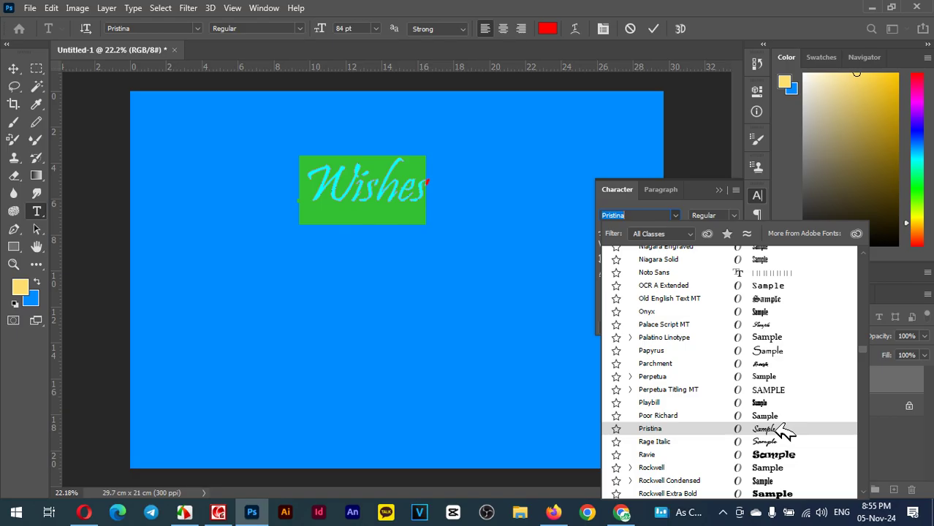
scroll(782, 431, "down", 2)
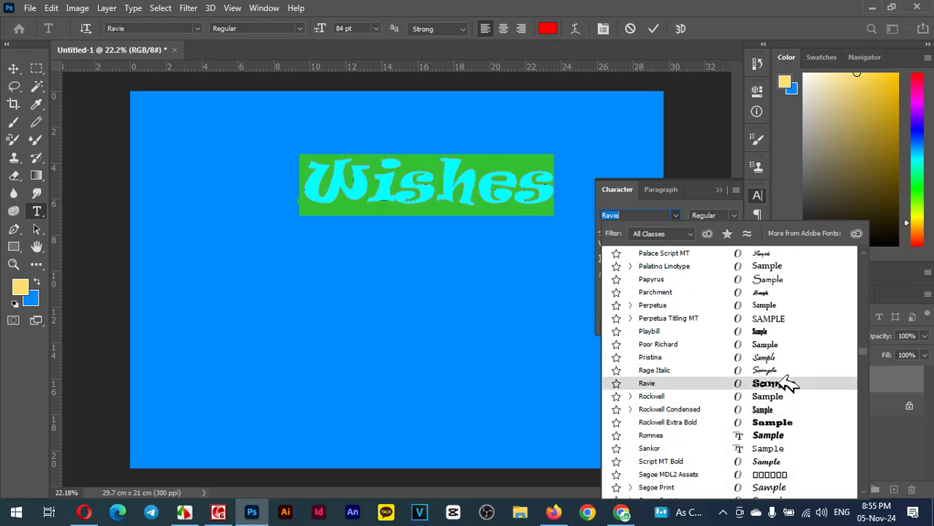
scroll(789, 385, "down", 4)
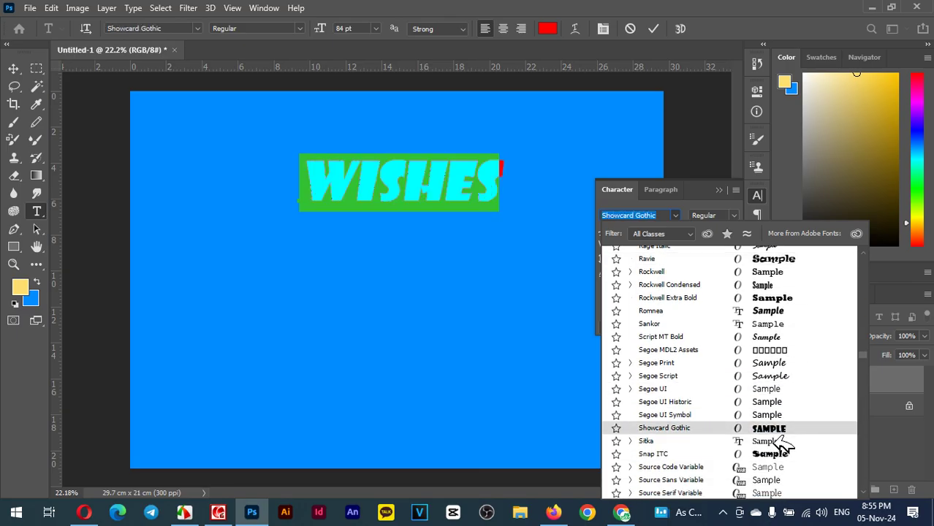
scroll(781, 455, "down", 3)
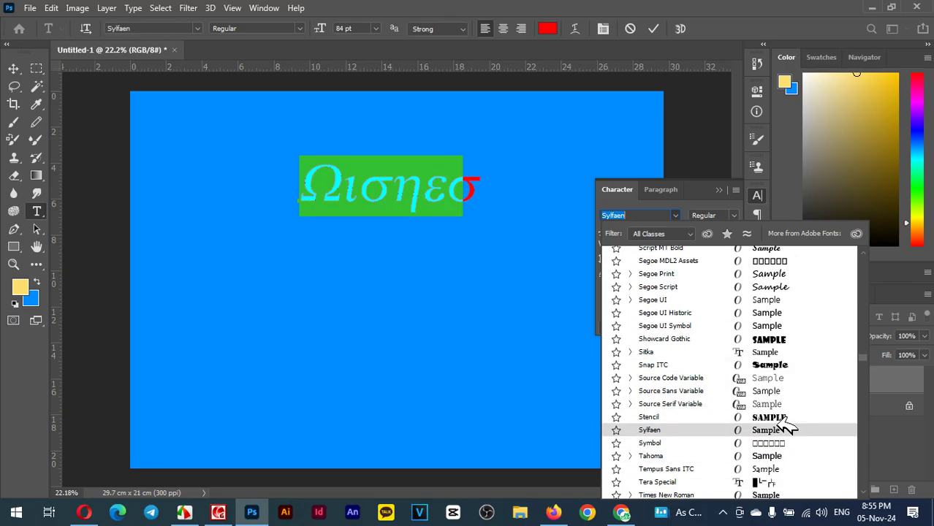
scroll(785, 423, "down", 3)
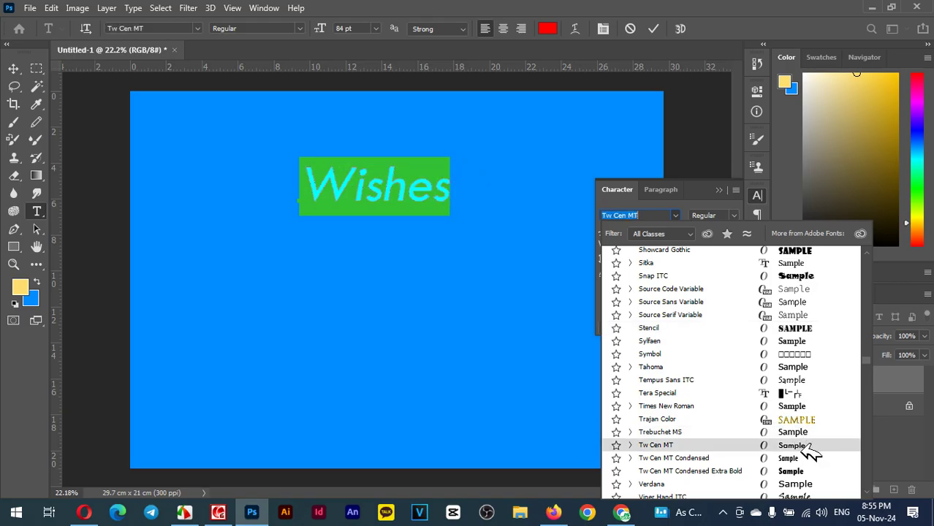
scroll(800, 453, "down", 1)
scroll(814, 467, "down", 2)
scroll(817, 434, "down", 8)
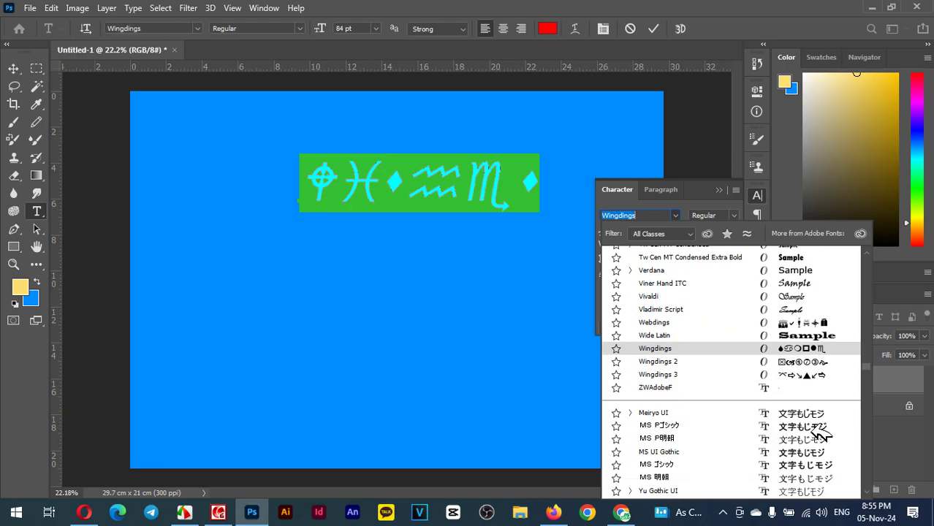
scroll(823, 375, "down", 5)
left_click_drag(872, 379, 883, 276)
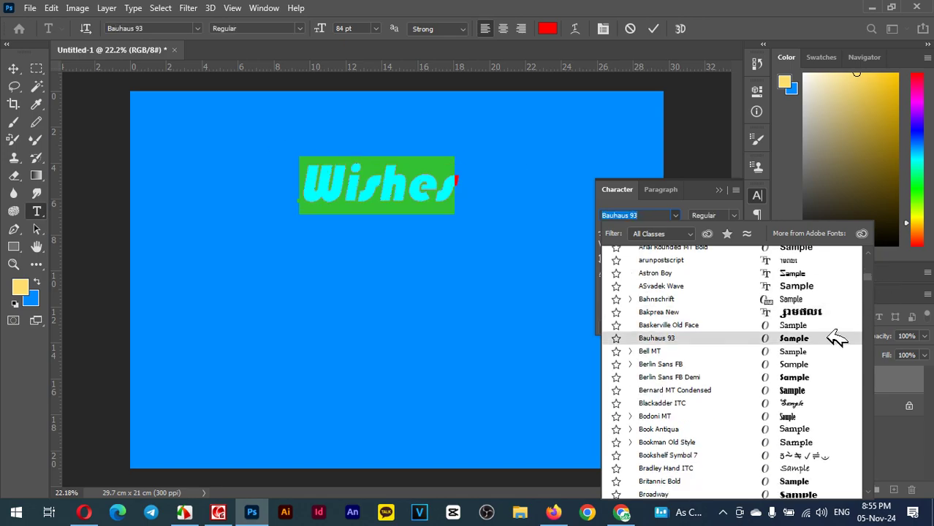
left_click(824, 382)
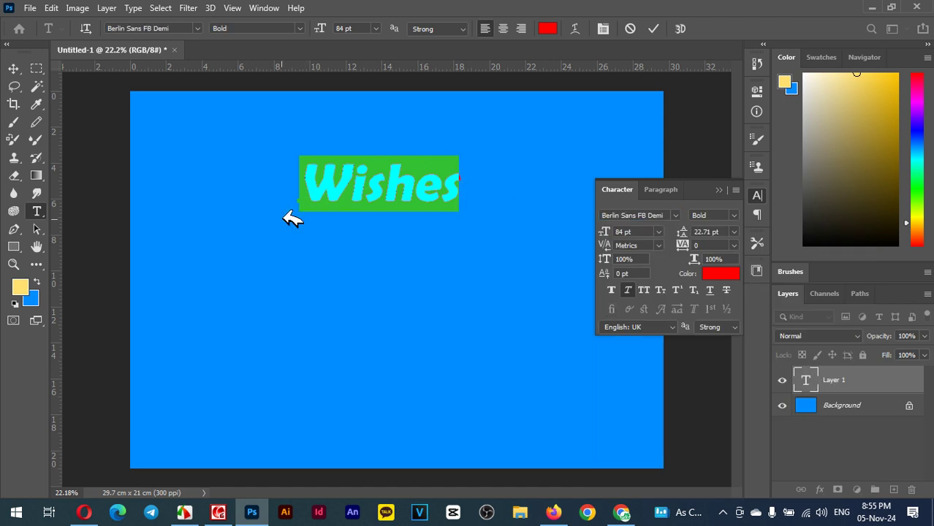
- Set the font size to 145 pt and move the Wishes text to the middle of the canvas
scroll(658, 230, "up", 20)
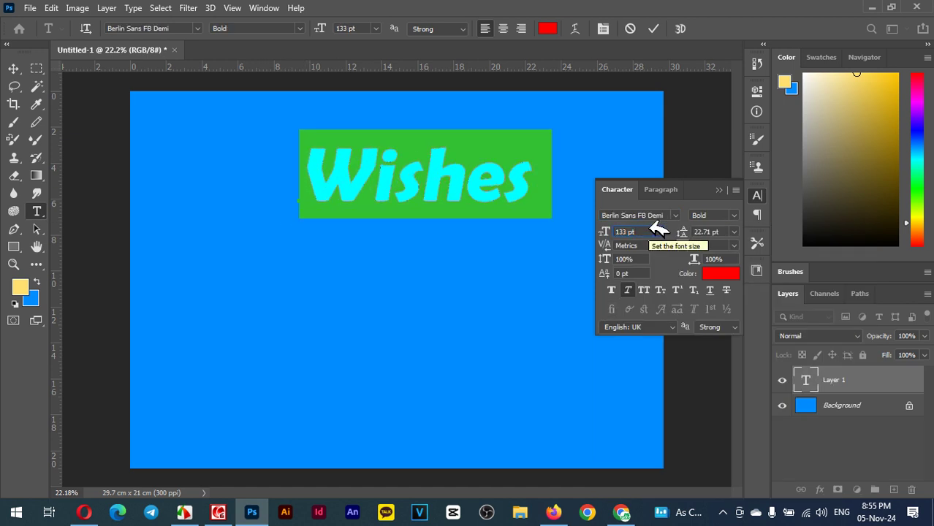
scroll(657, 230, "up", 14)
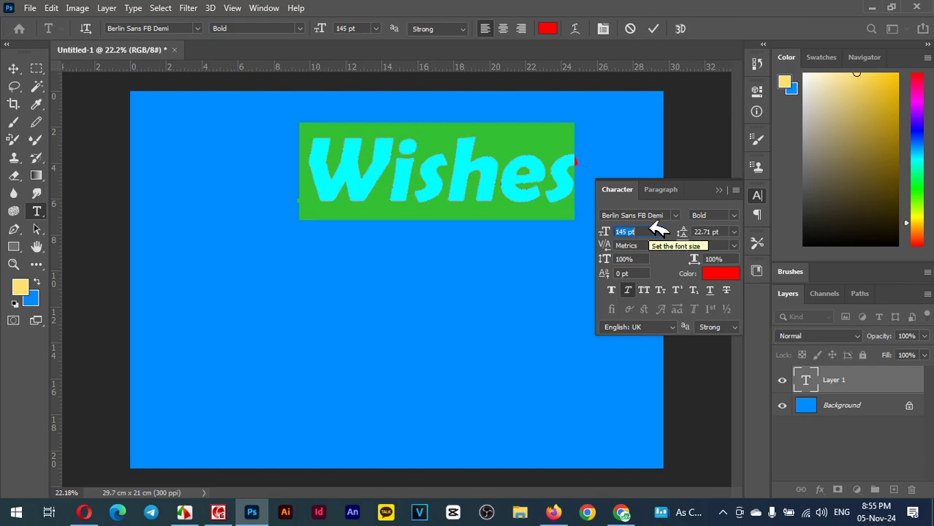
left_click(26, 67)
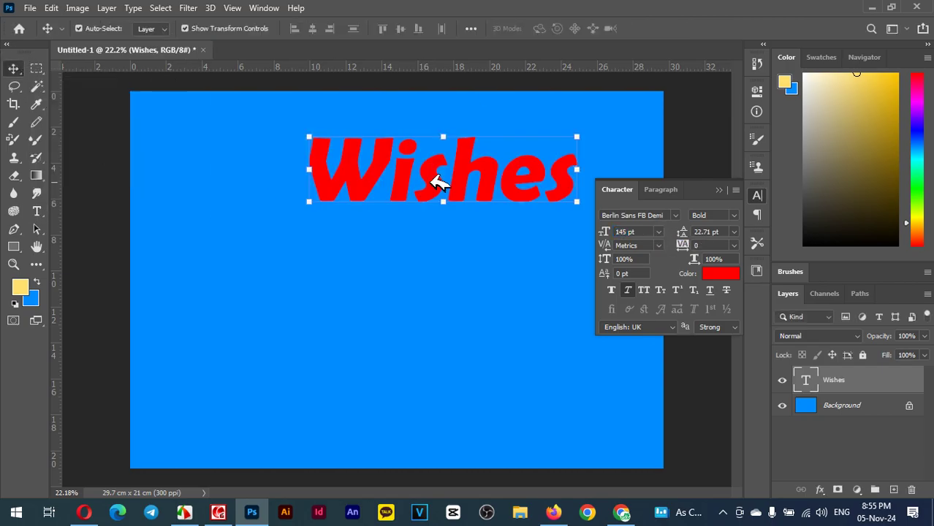
left_click_drag(479, 167, 430, 258)
key("ctrl")
- Leave text editing on the Wishes layer, collapse the character settings and deselect the layer
double_click(475, 249)
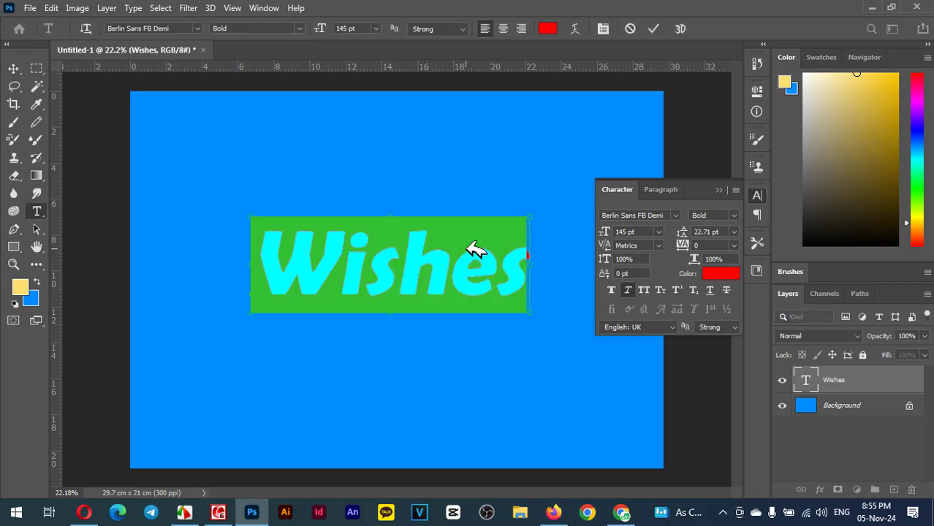
left_click(24, 66)
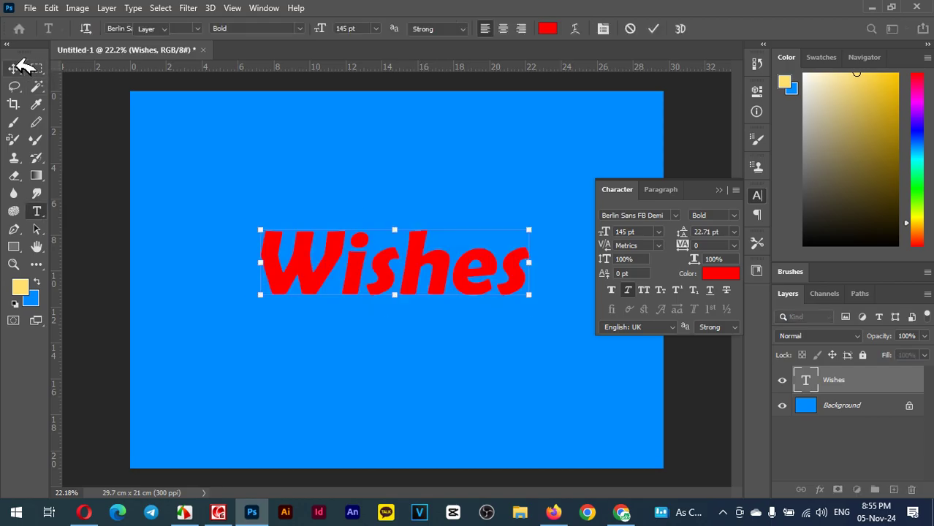
left_click(721, 189)
left_click(699, 270)
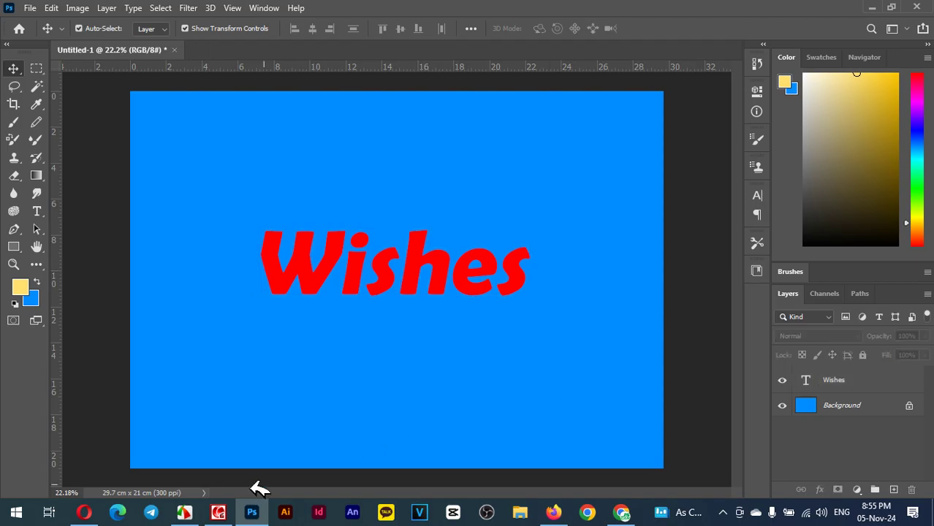
- Compare the red Wishes text with the reference lettering in FastStone Editor, then return to Photoshop
left_click(184, 511)
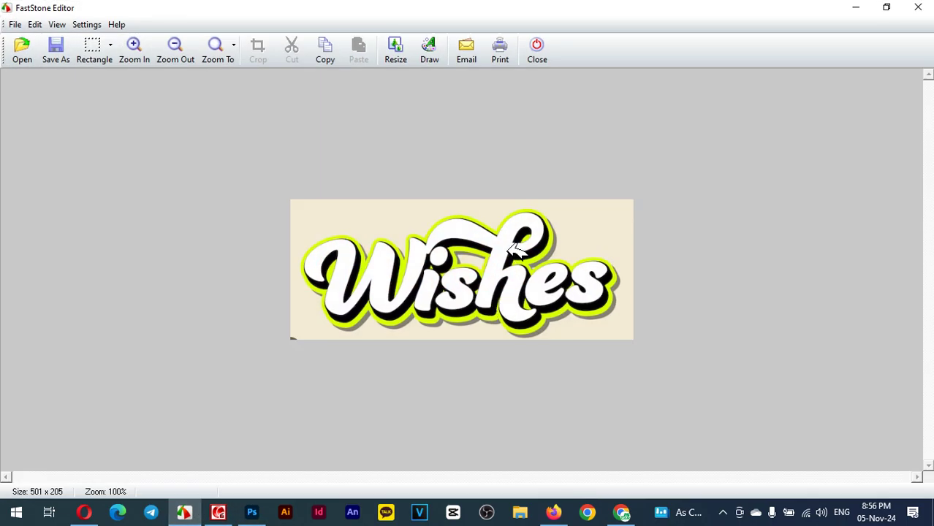
left_click(253, 510)
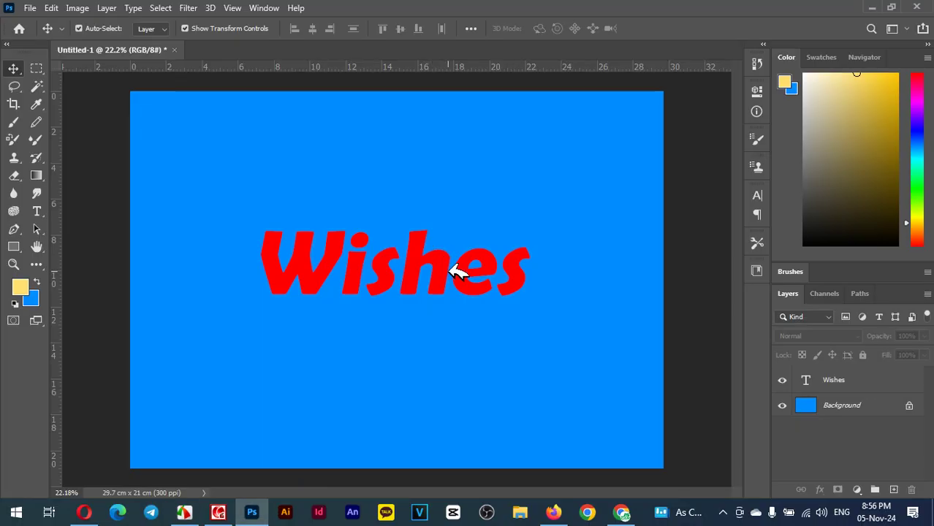
- Change the Wishes text colour to white (ffffff) and compare it with the reference lettering in FastStone Editor
left_click(36, 211)
left_click_drag(522, 266, 252, 286)
left_click(553, 28)
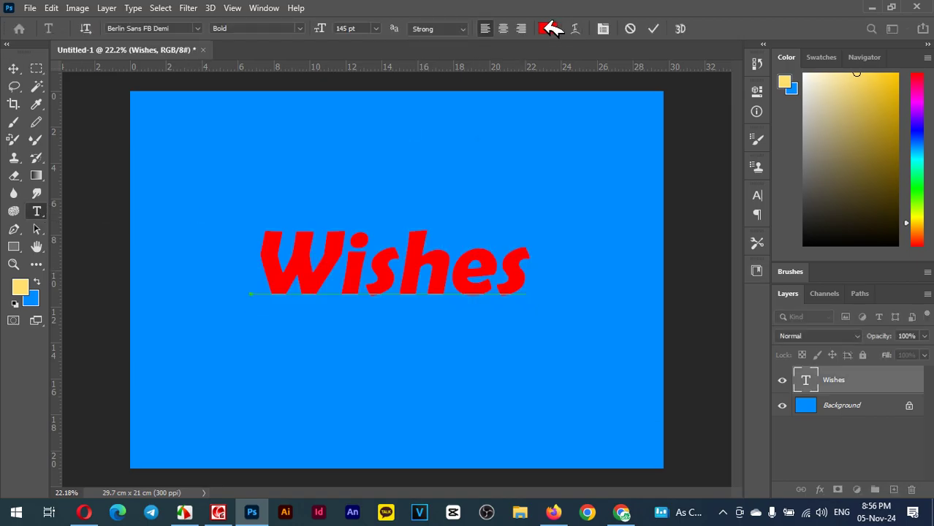
left_click_drag(575, 208, 475, 149)
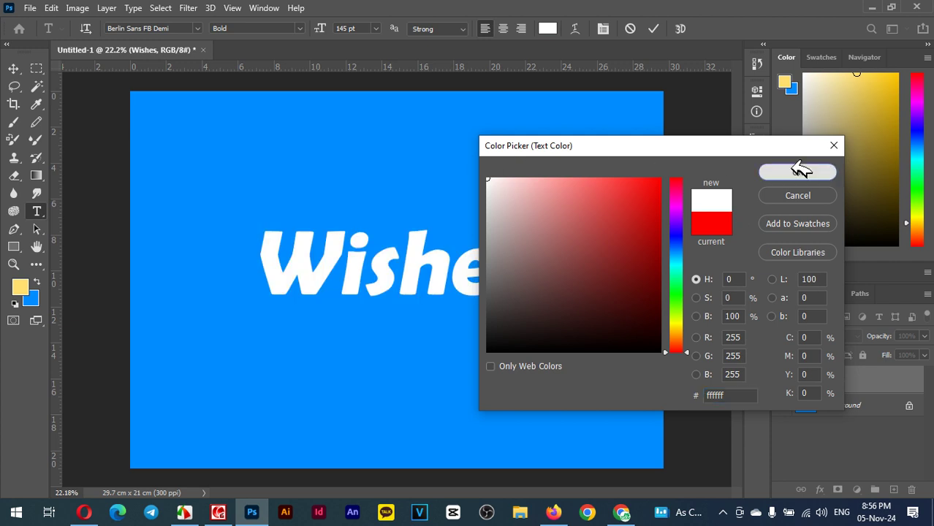
left_click(796, 172)
left_click(16, 68)
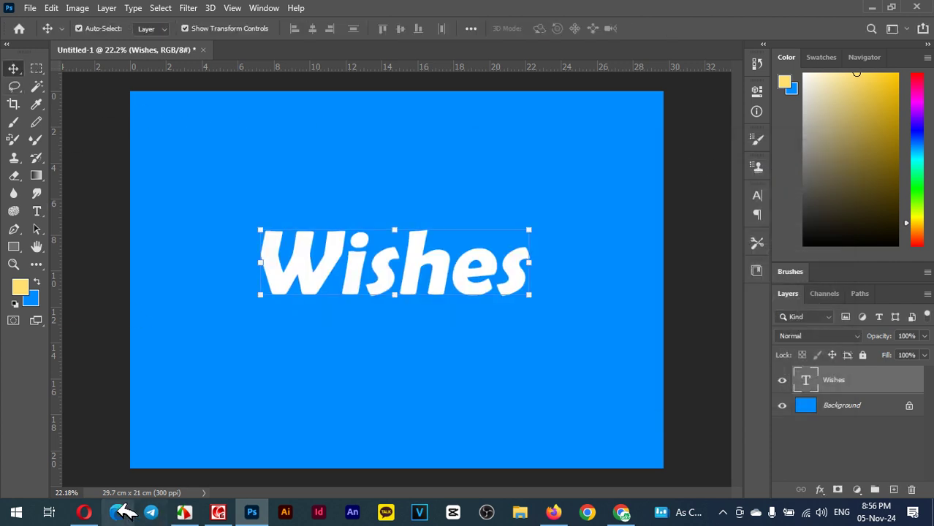
left_click(184, 512)
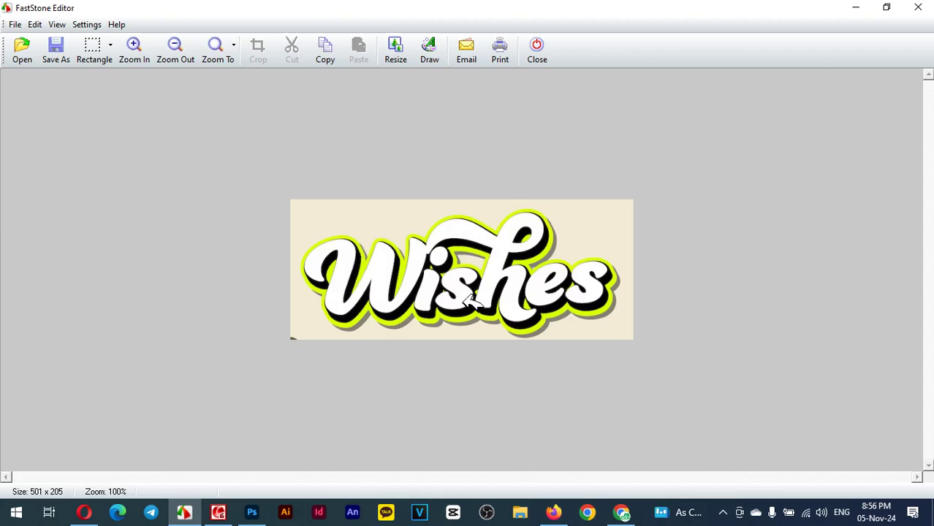
left_click(251, 512)
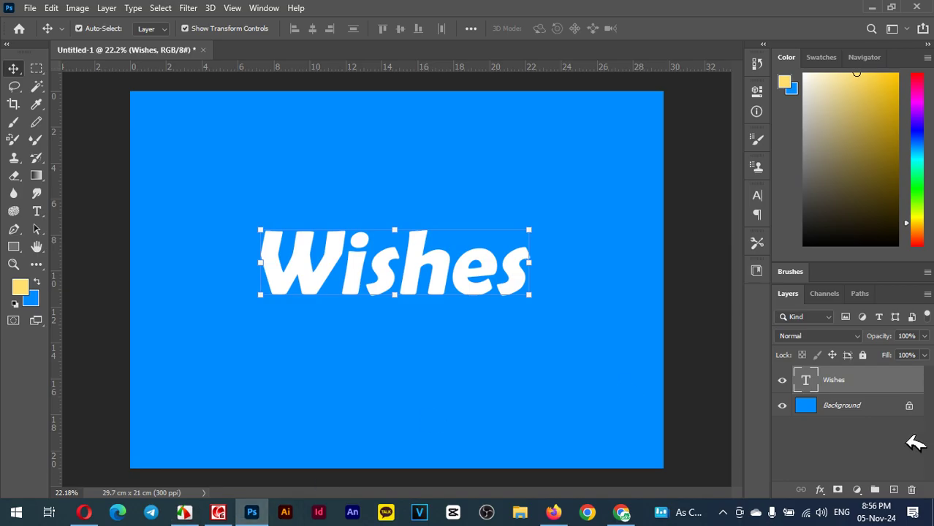
- Add a 2 px outside stroke in grey 656565 to the Wishes layer and move the text slightly up and to the right
left_click(820, 490)
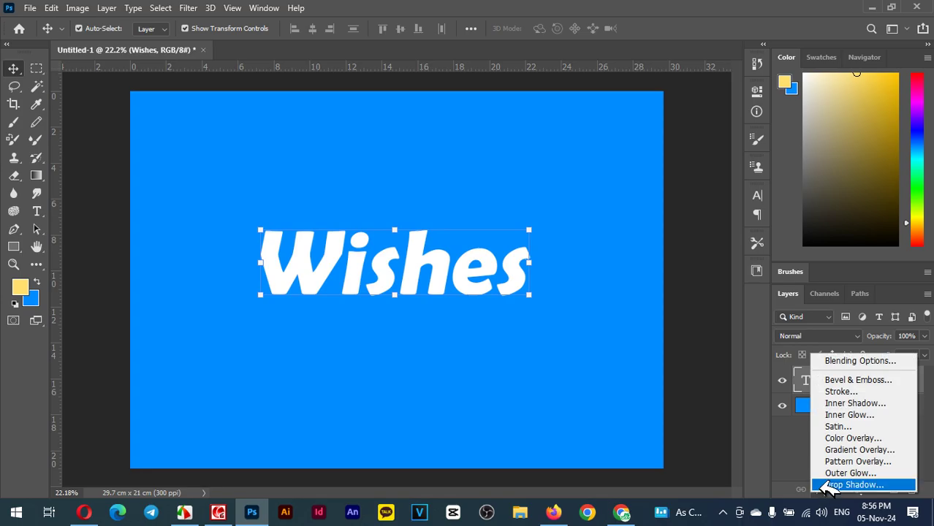
left_click(842, 392)
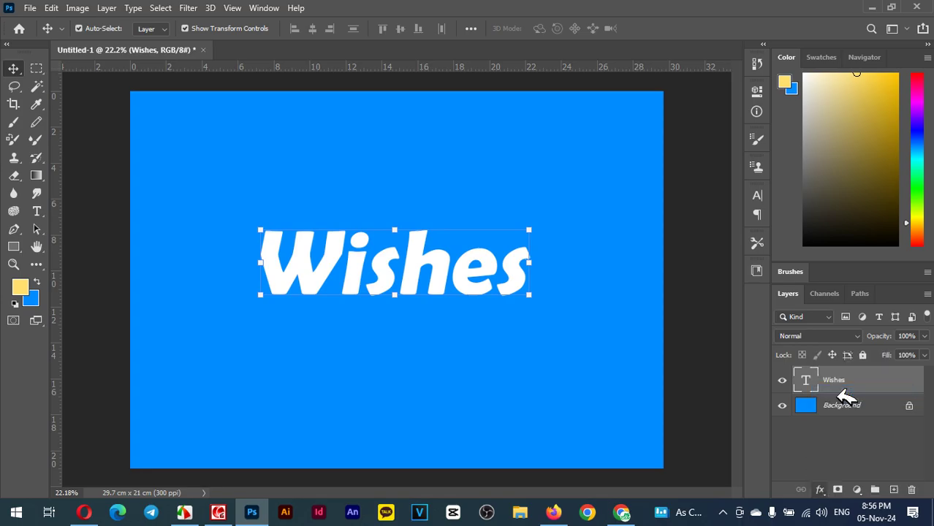
left_click(632, 230)
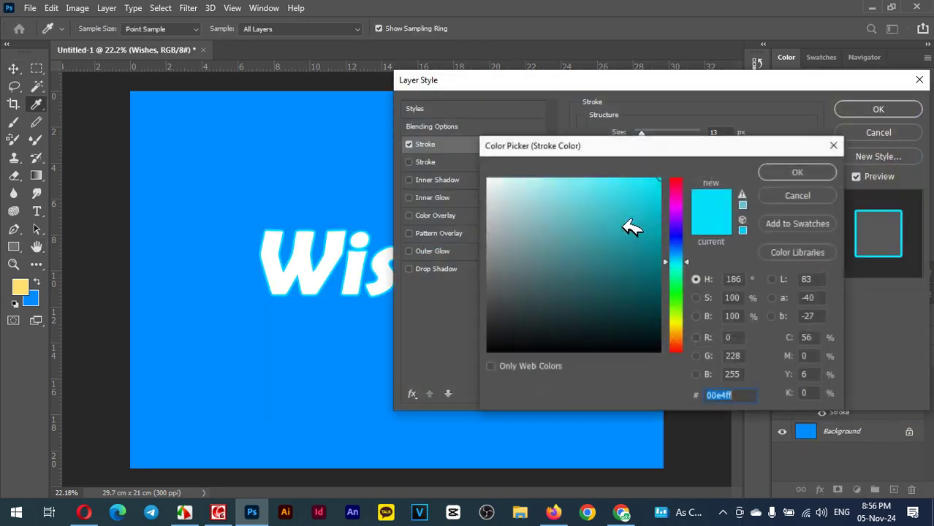
left_click(488, 283)
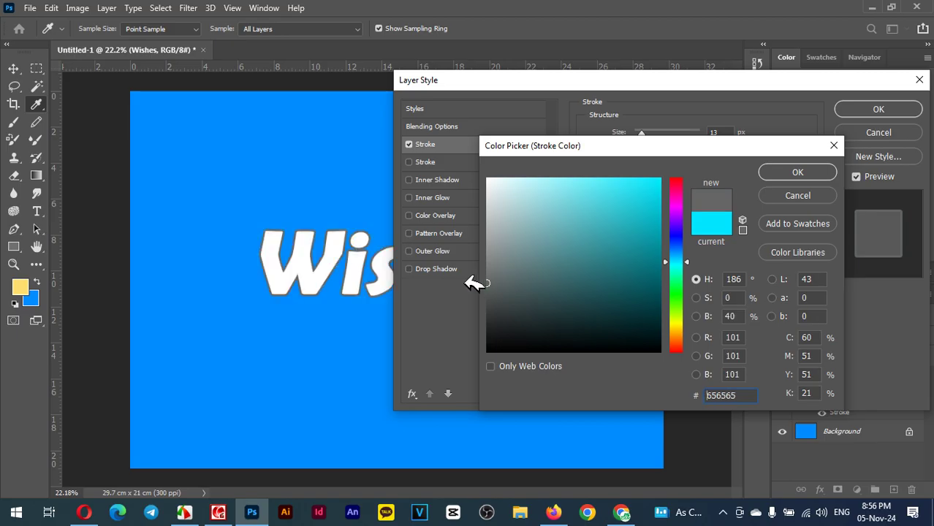
left_click(800, 170)
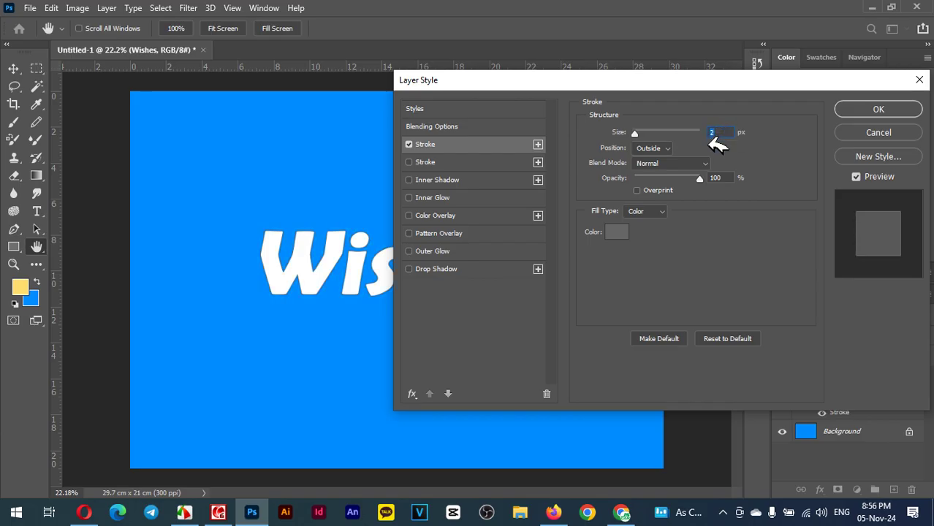
left_click(850, 110)
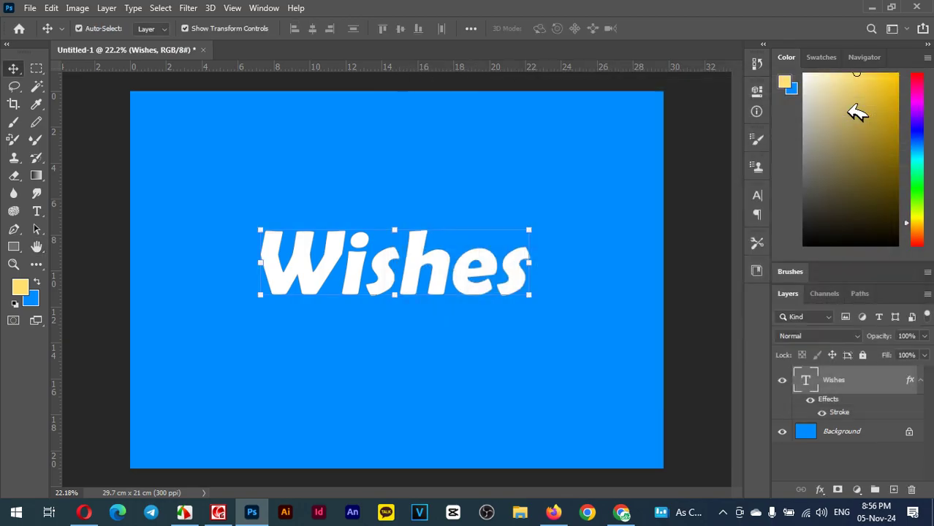
left_click_drag(358, 268, 375, 252)
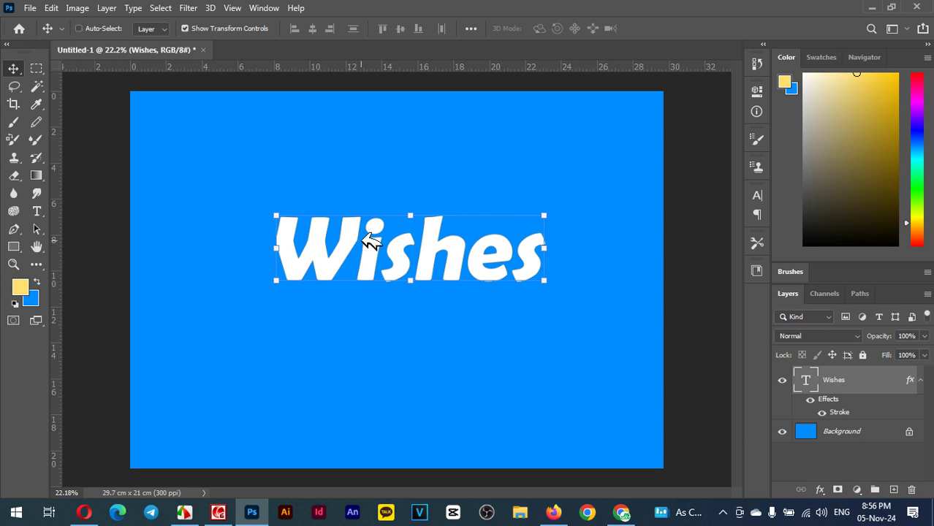
- Examine the thin grey stroke along the letter edges and compare it with the reference lettering in FastStone Editor
scroll(358, 244, "up", 6)
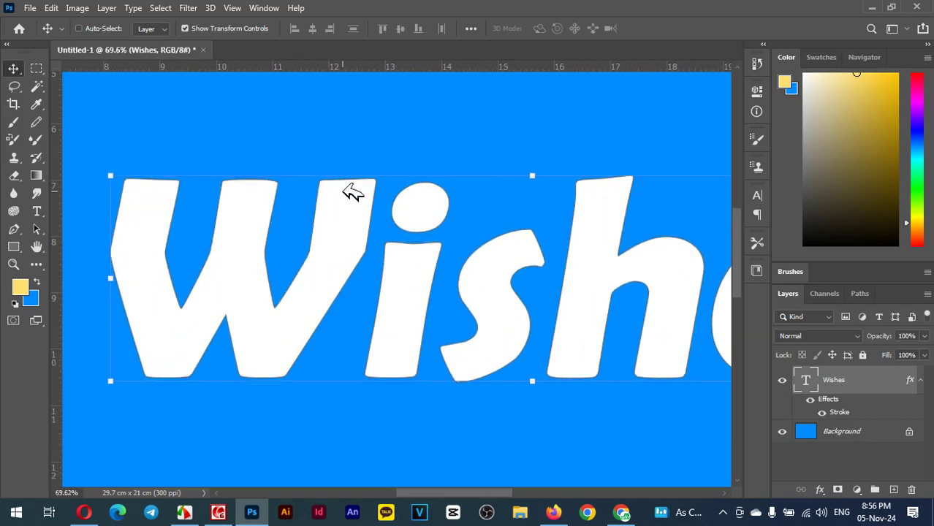
scroll(353, 191, "up", 2)
scroll(353, 192, "down", 3)
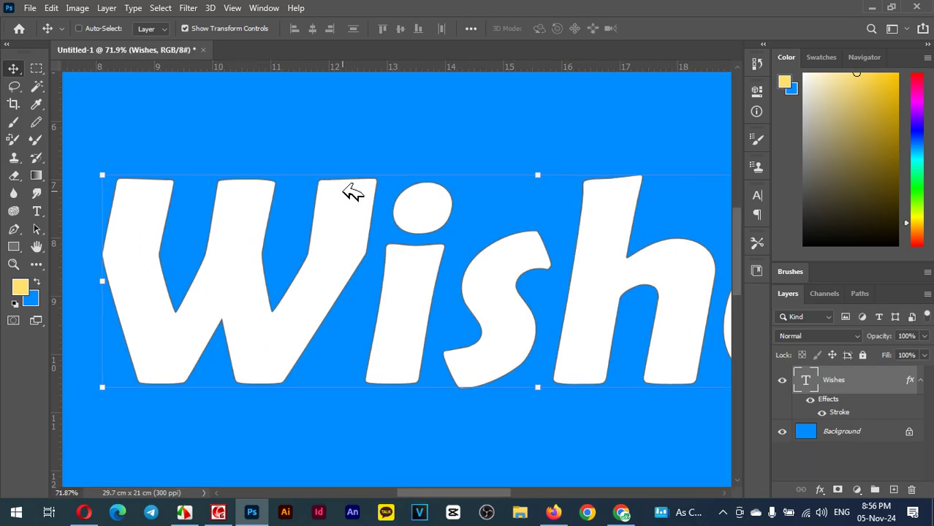
scroll(353, 191, "up", 4)
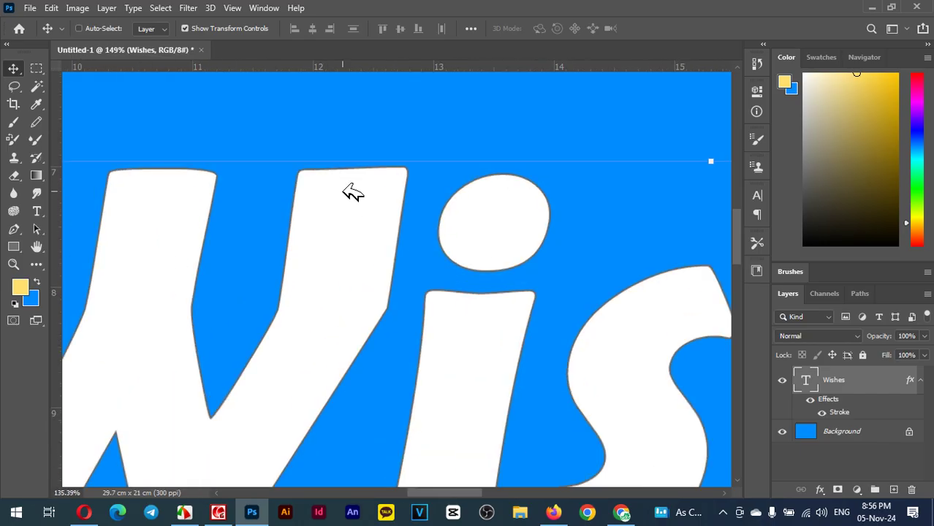
scroll(353, 192, "down", 3)
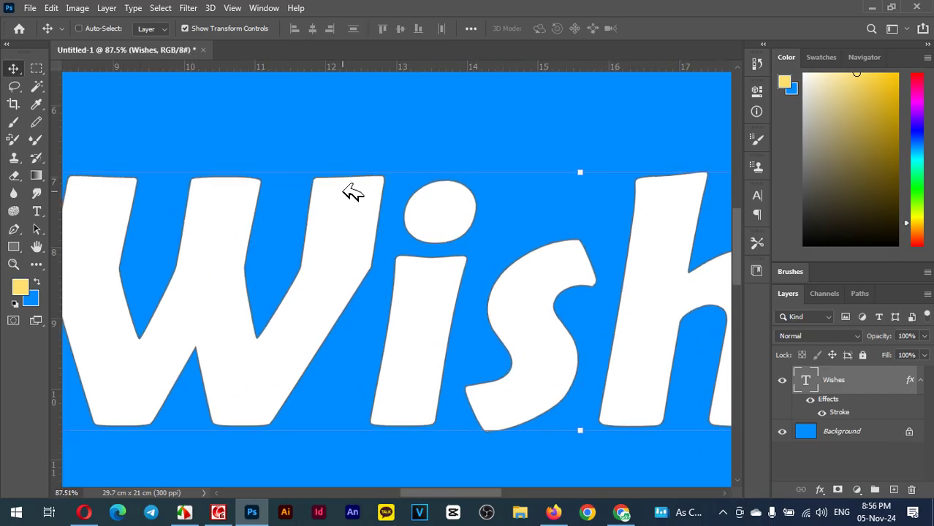
scroll(353, 191, "down", 2)
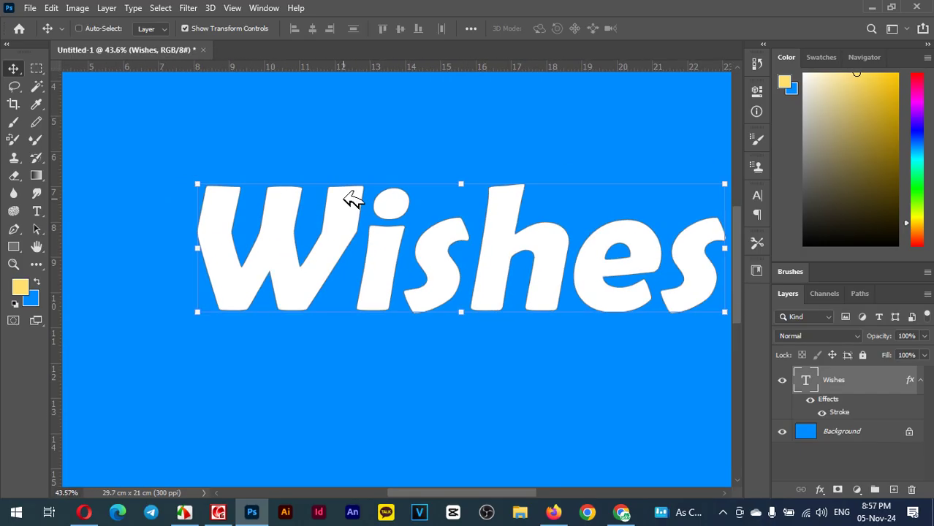
scroll(354, 201, "up", 3)
scroll(355, 205, "down", 1)
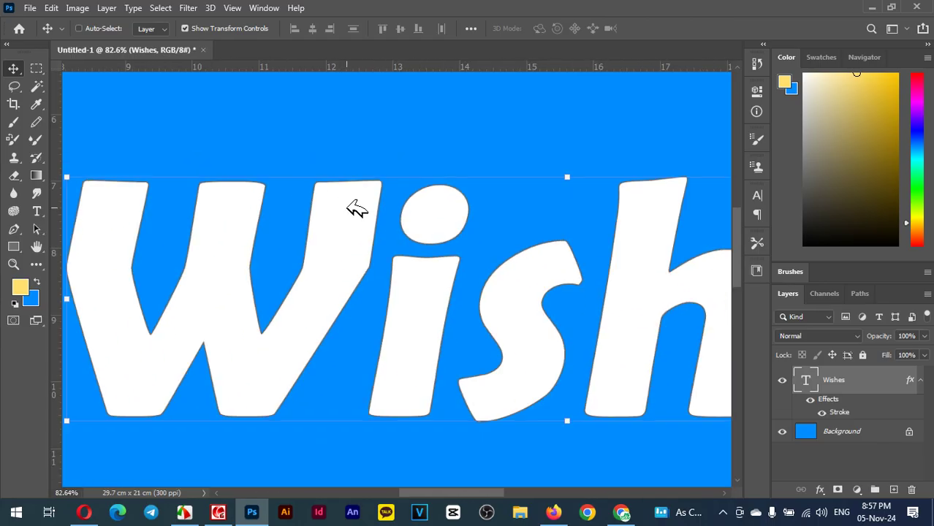
scroll(355, 205, "down", 1)
scroll(344, 244, "up", 4)
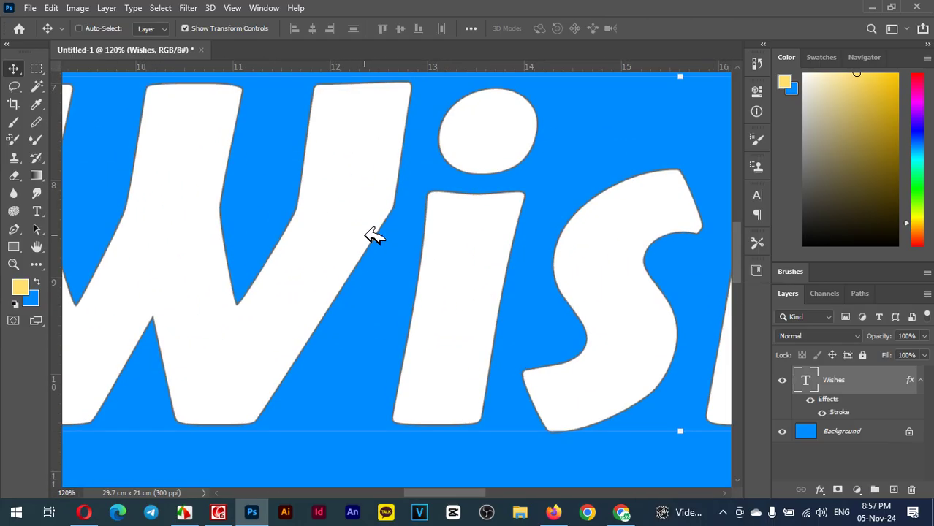
scroll(343, 219, "down", 4)
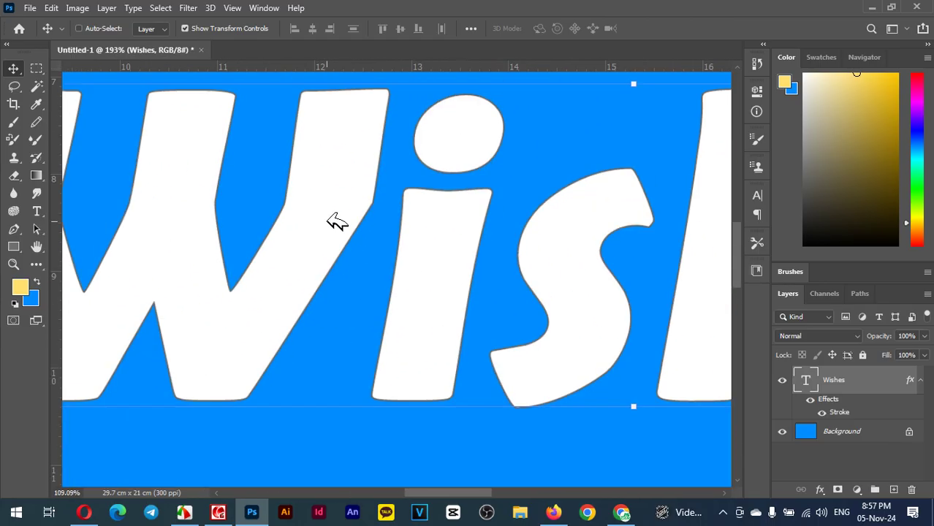
left_click(184, 512)
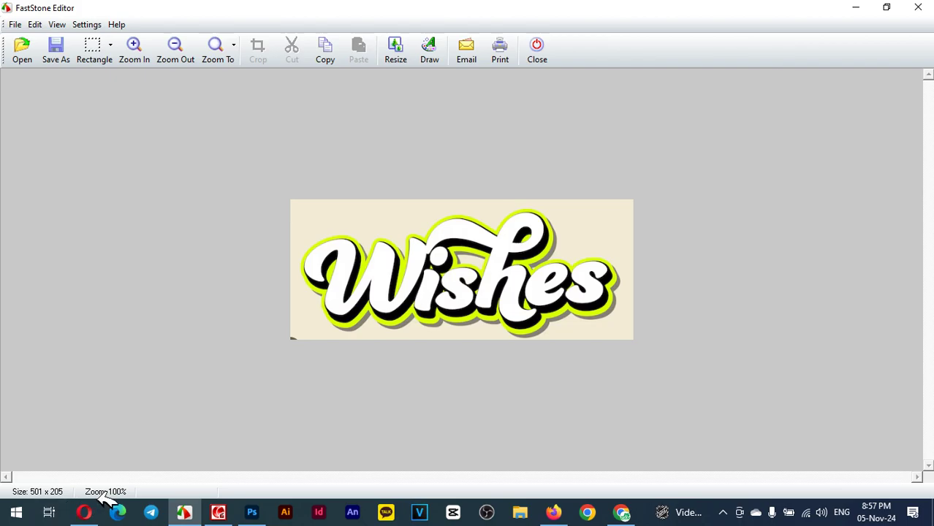
left_click(251, 512)
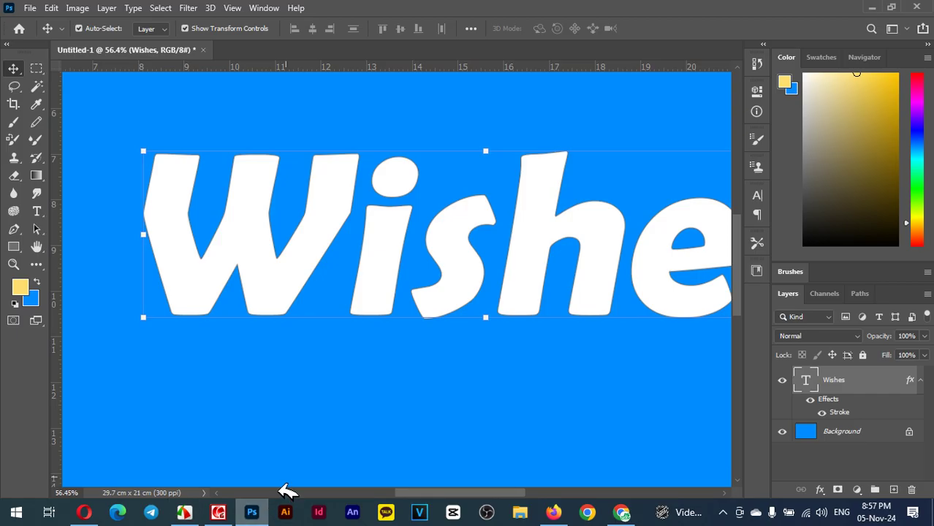
- Add a drop shadow to the Wishes layer with 71% spread and 32 px size, and check it against the reference in FastStone Editor
left_click(821, 489)
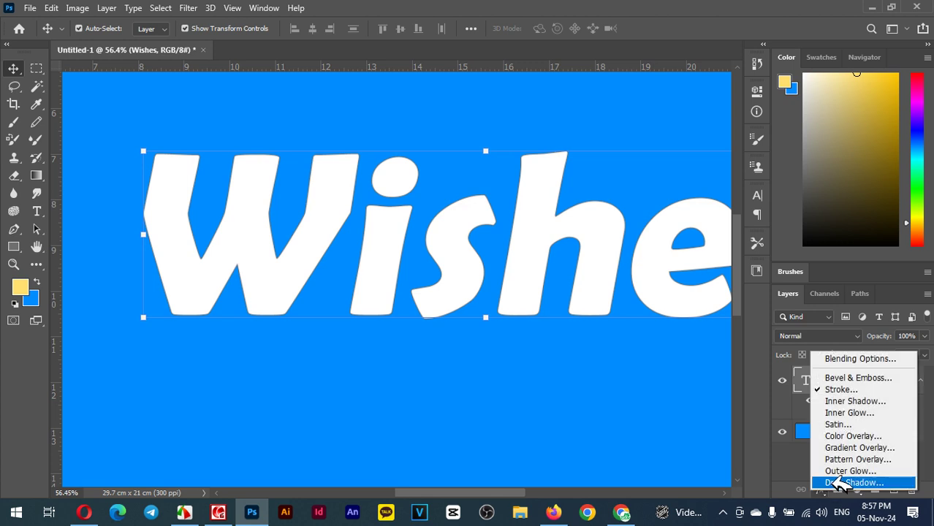
left_click(840, 483)
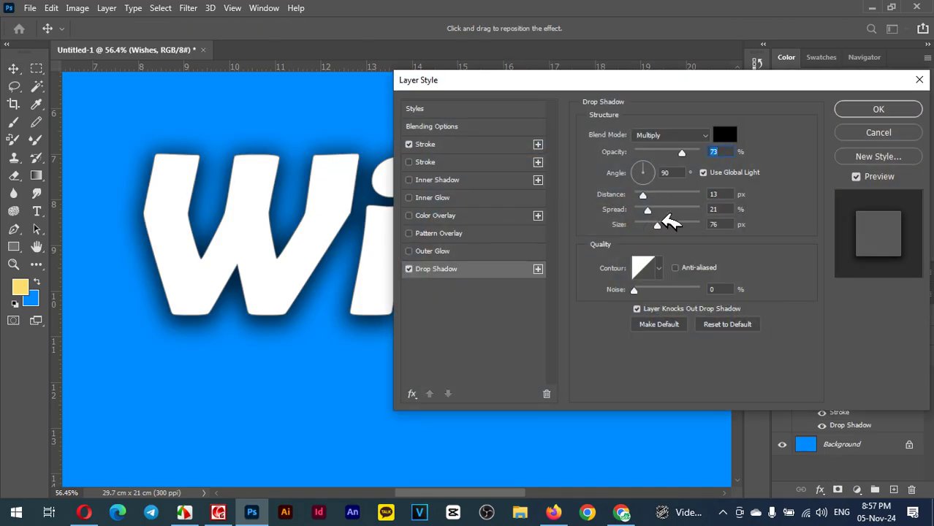
left_click_drag(665, 224, 645, 224)
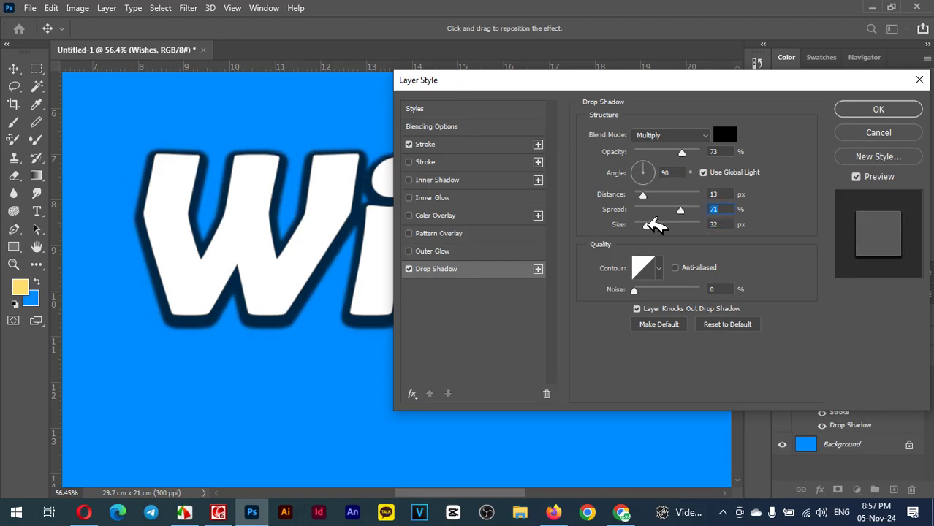
left_click(184, 512)
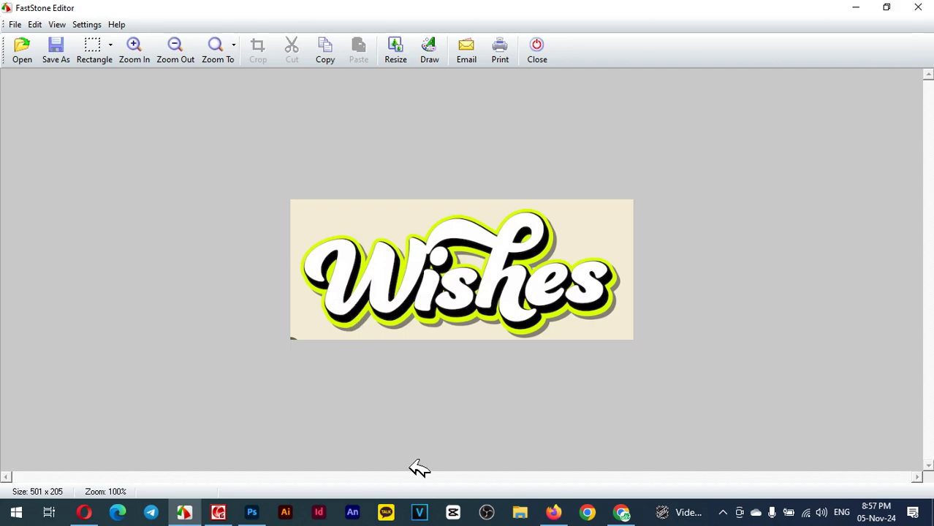
left_click(252, 512)
- Offset the drop shadow to a 158° angle and 21 px distance, and reduce its size to 10 px
mouse_move(643, 194)
left_mouse_down()
mouse_move(669, 196)
mouse_move(657, 195)
left_mouse_up()
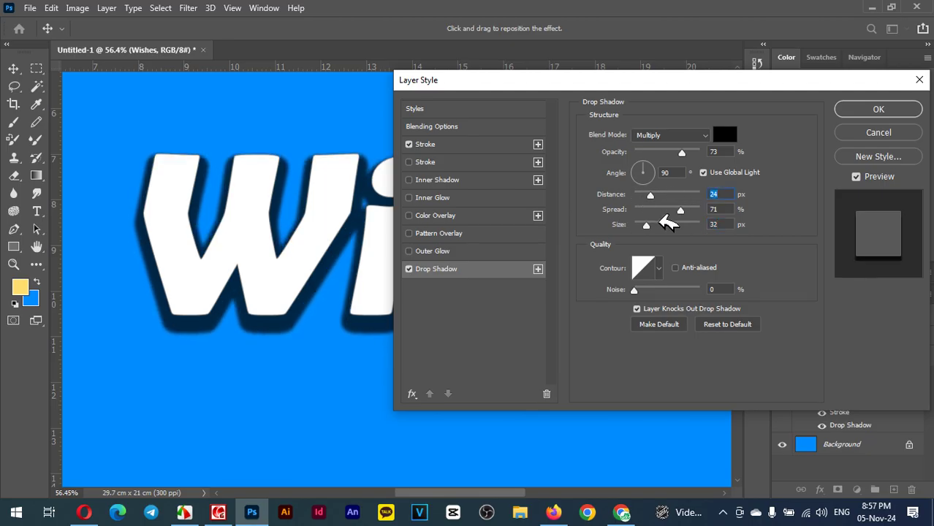
left_click_drag(323, 258, 337, 260)
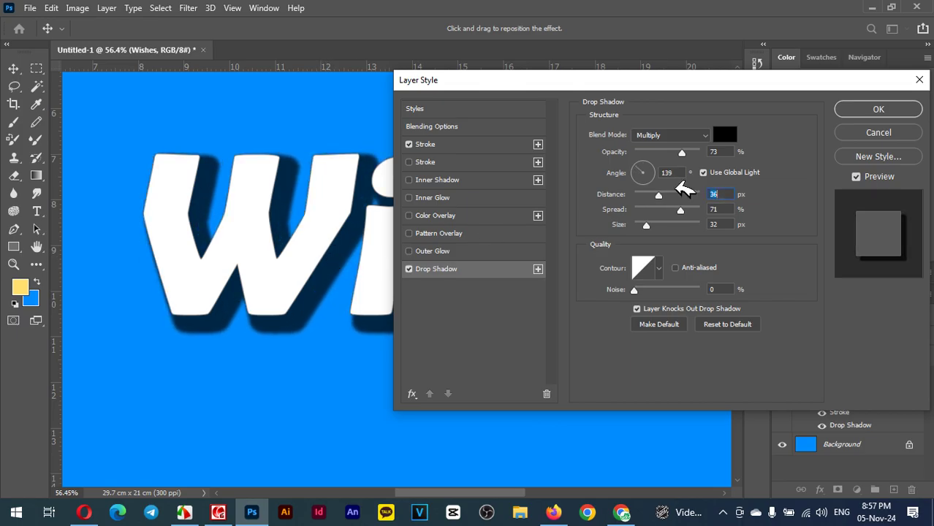
left_click_drag(687, 209, 641, 225)
left_click_drag(358, 259, 327, 258)
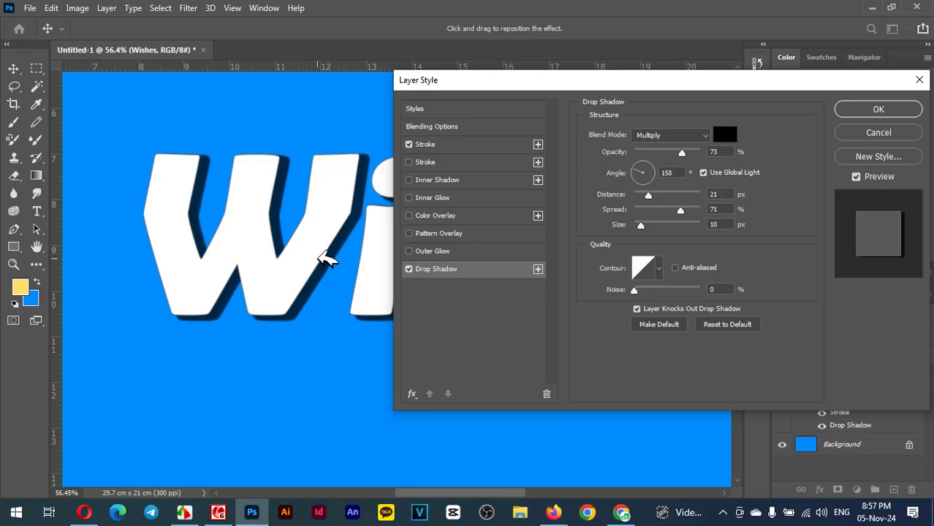
- Check the reference in FastStone Editor again and raise the drop shadow's opacity to 100%
left_click_drag(750, 77, 506, 86)
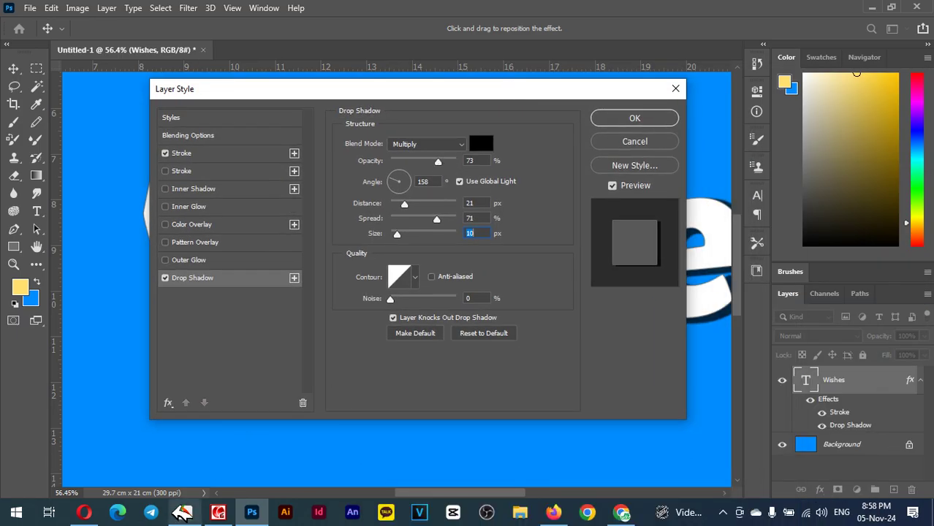
mouse_move(189, 511)
left_click(184, 459)
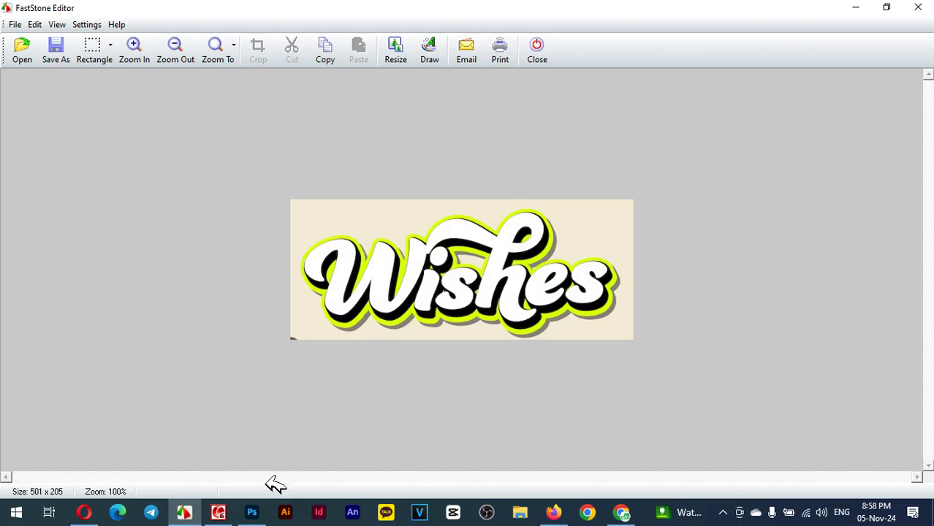
left_click(252, 512)
left_click_drag(471, 92, 614, 148)
left_click_drag(579, 218, 641, 217)
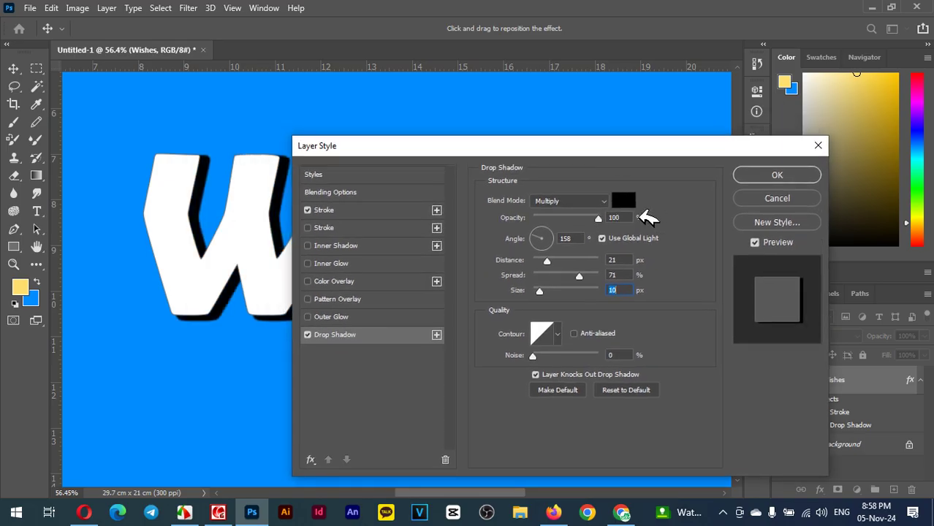
left_click(612, 217)
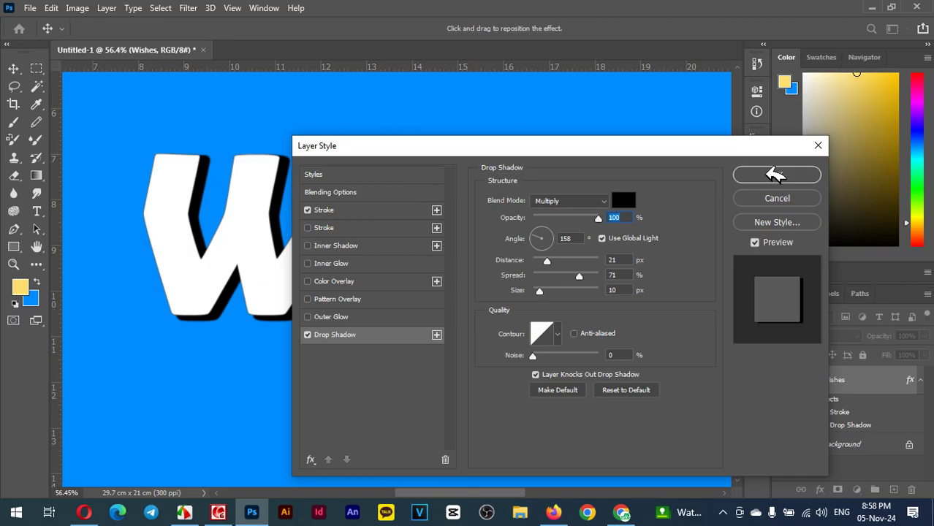
- Try a second drop shadow on the Wishes layer in bright yellow, with a 147° angle, 35 px distance and 59% spread
left_click(437, 335)
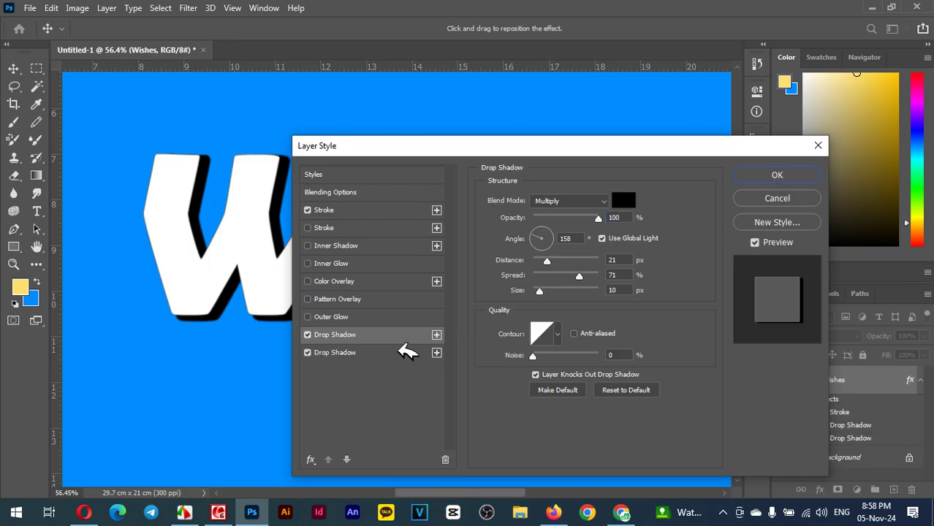
left_click(626, 196)
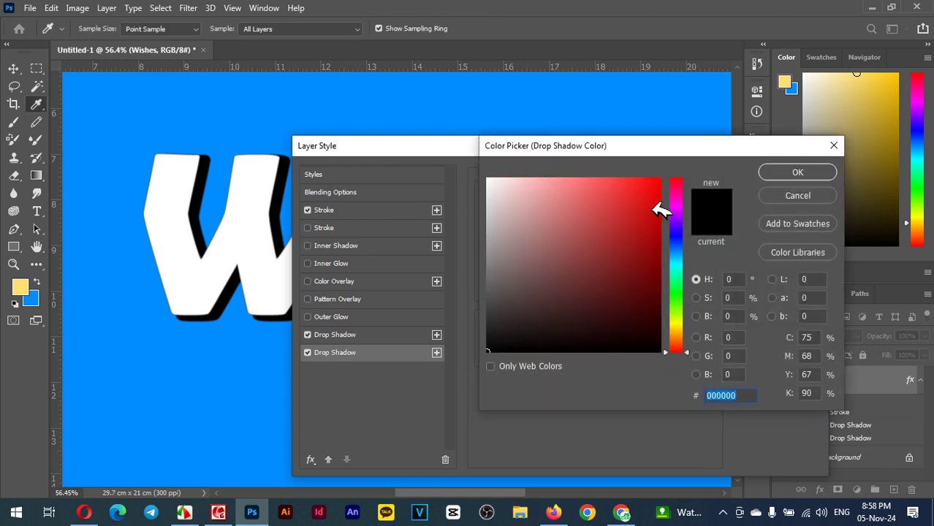
left_click(675, 322)
left_click_drag(642, 211, 780, 166)
left_click(782, 170)
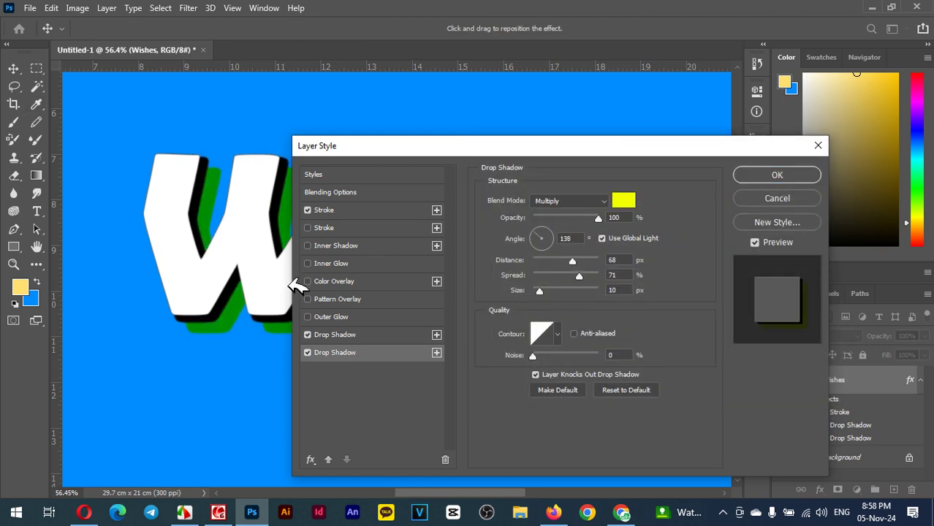
left_click_drag(291, 279, 279, 271)
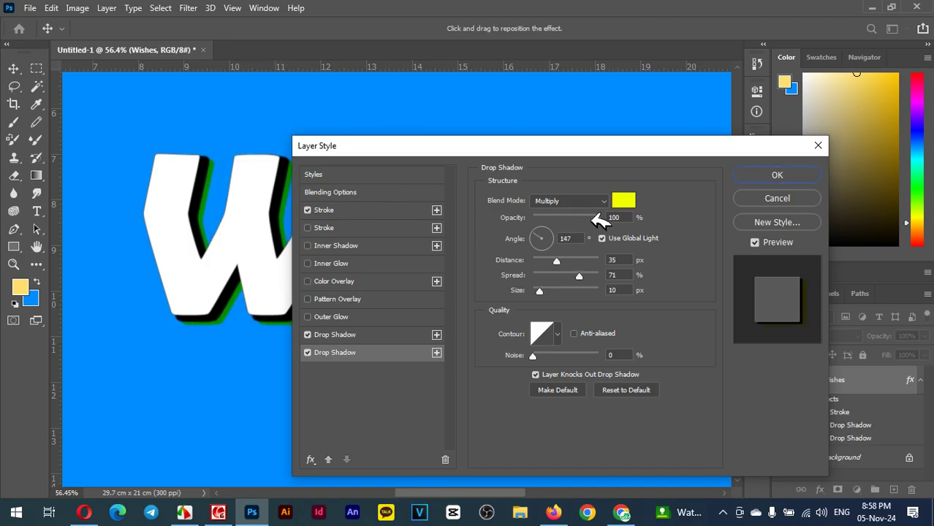
mouse_move(577, 276)
left_mouse_down()
mouse_move(611, 271)
mouse_move(570, 277)
mouse_move(579, 276)
left_mouse_up()
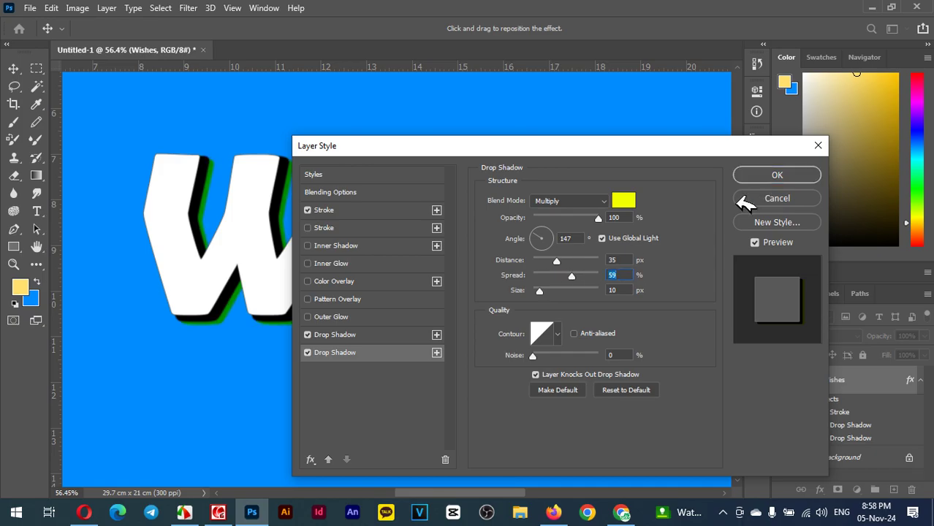
- Turn off the yellow second drop shadow, keep the black one, and apply the layer style
left_click(310, 352)
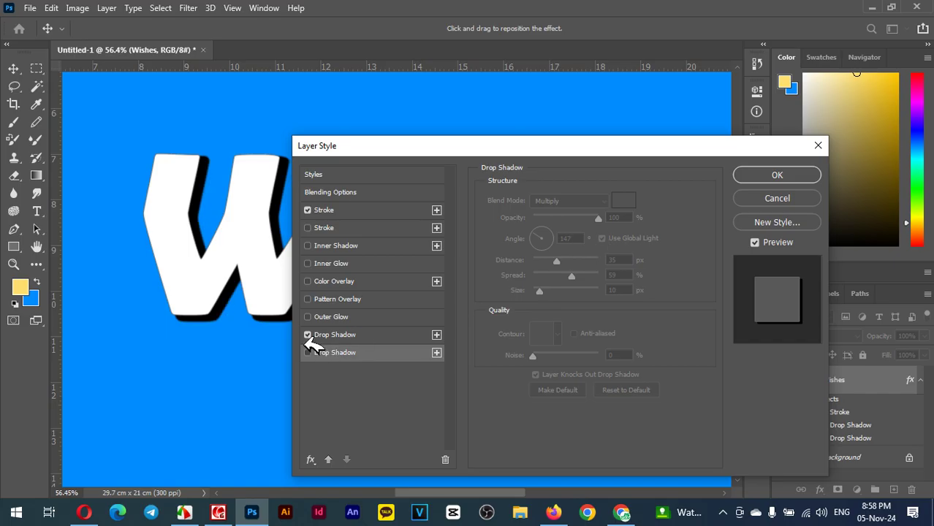
left_click(347, 334)
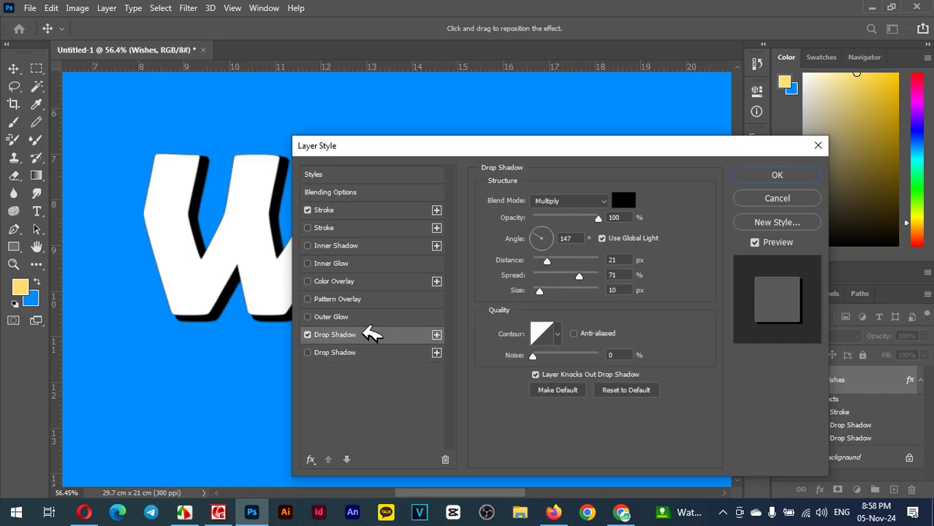
left_click(310, 335)
left_click(310, 335)
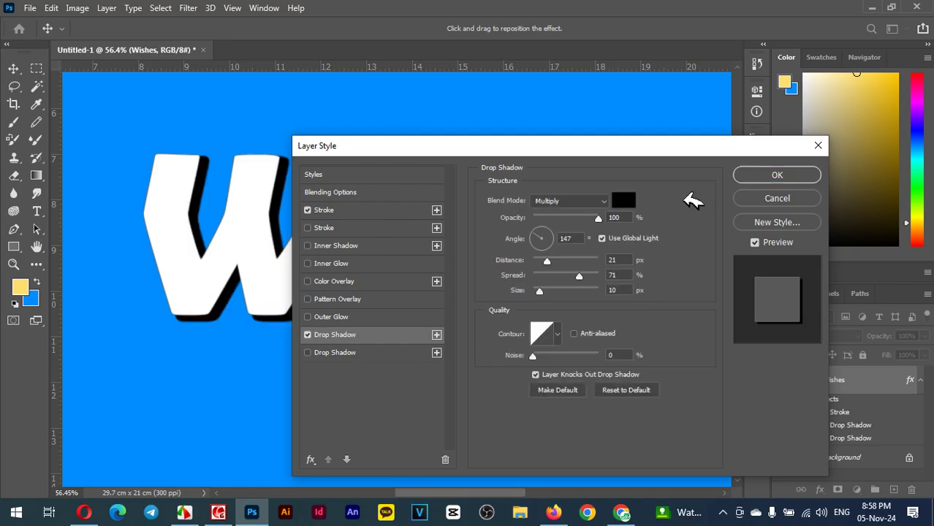
left_click(765, 176)
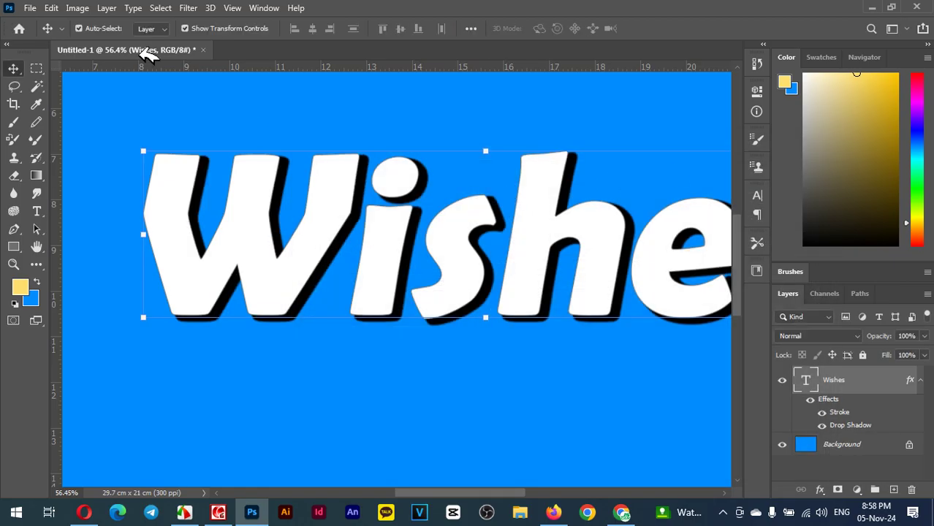
- Compare the lettering with the reference in FastStone Editor, duplicate the Wishes layer as "Wishes copy", and collapse both layers' effects
left_click(187, 512)
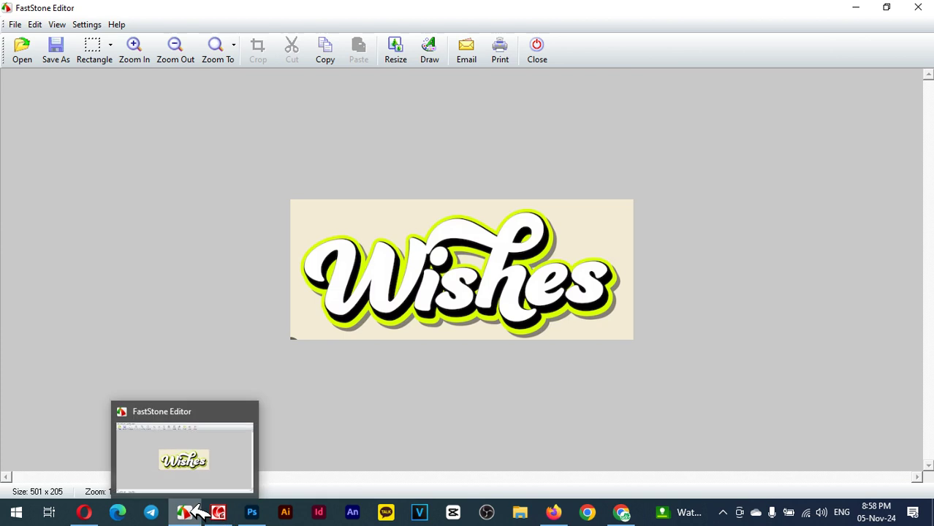
left_click(250, 511)
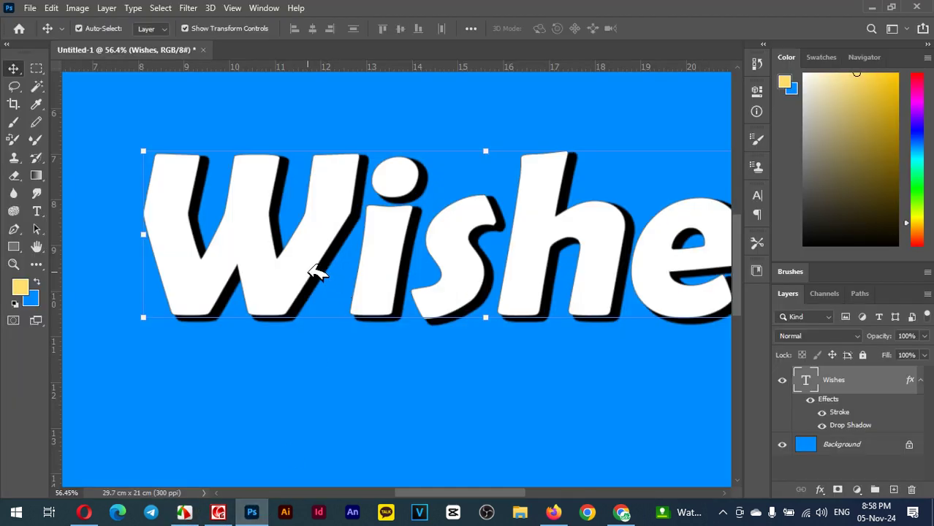
left_click(184, 511)
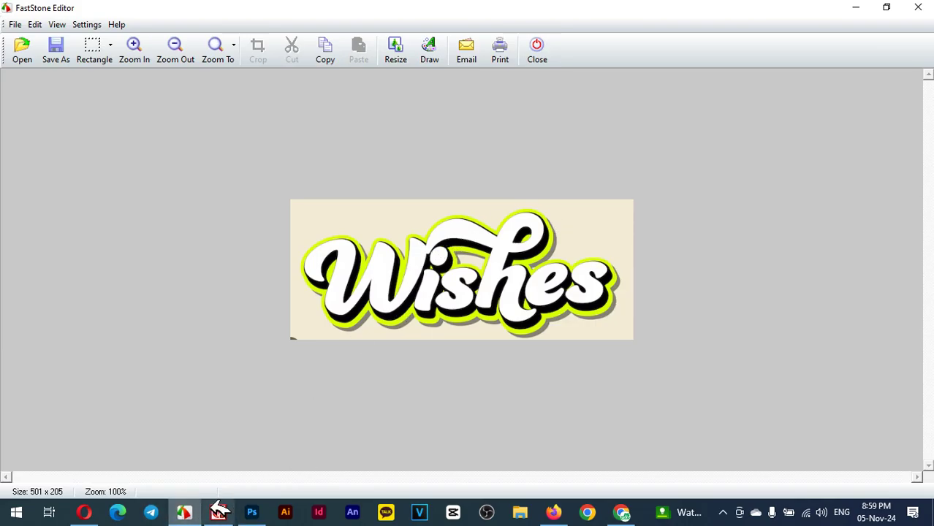
left_click(252, 511)
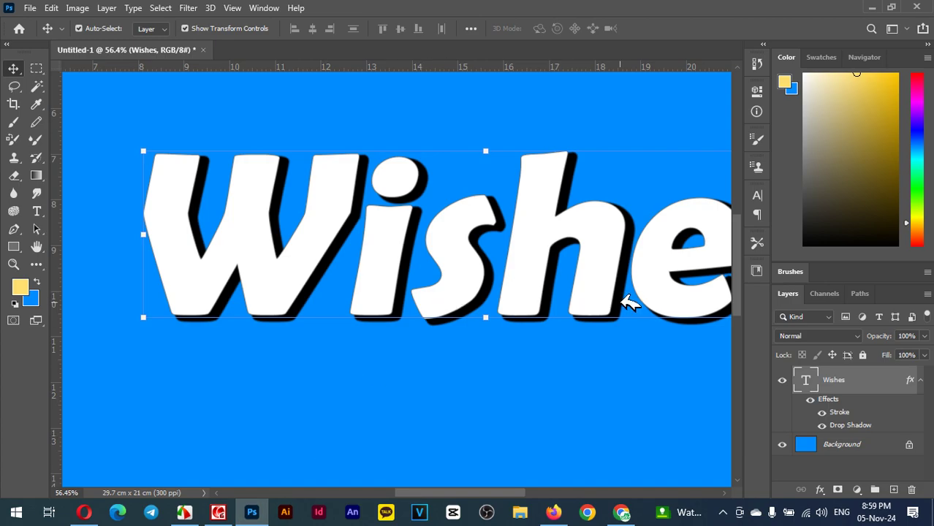
right_click(849, 381)
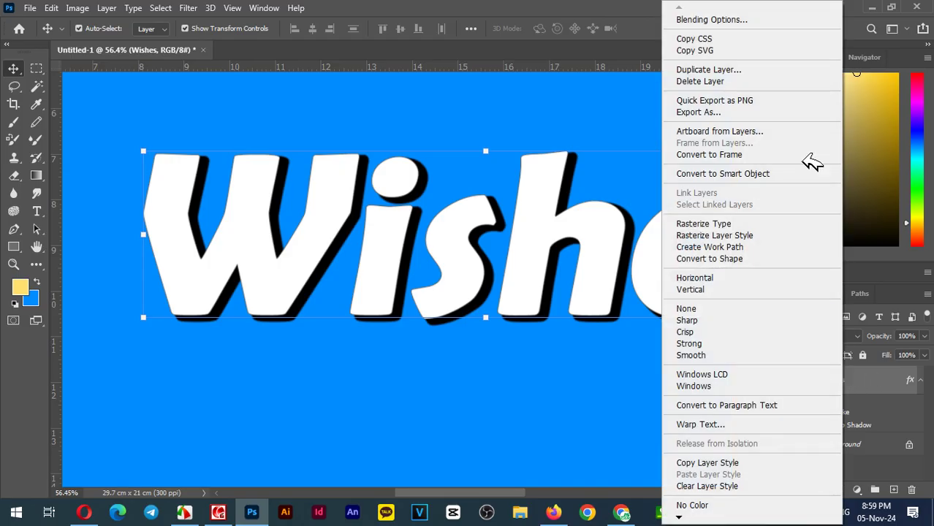
left_click(734, 69)
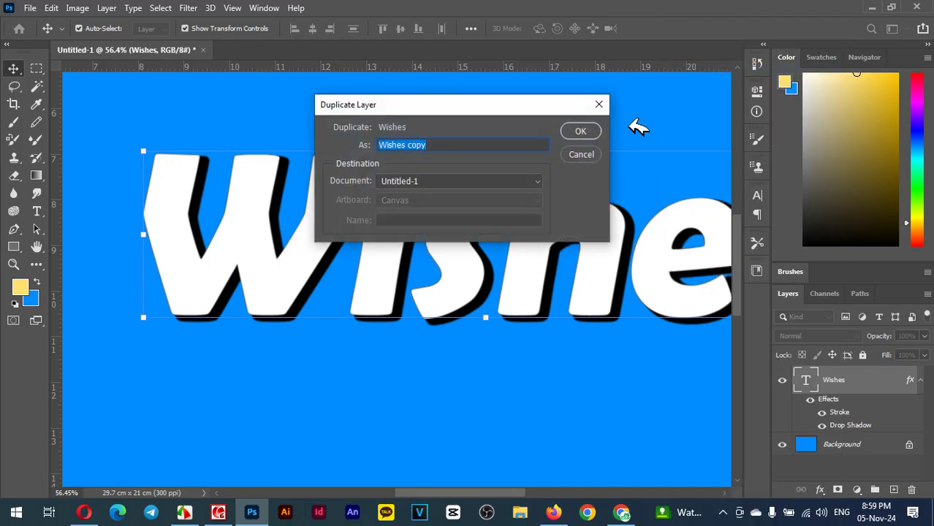
left_click(589, 131)
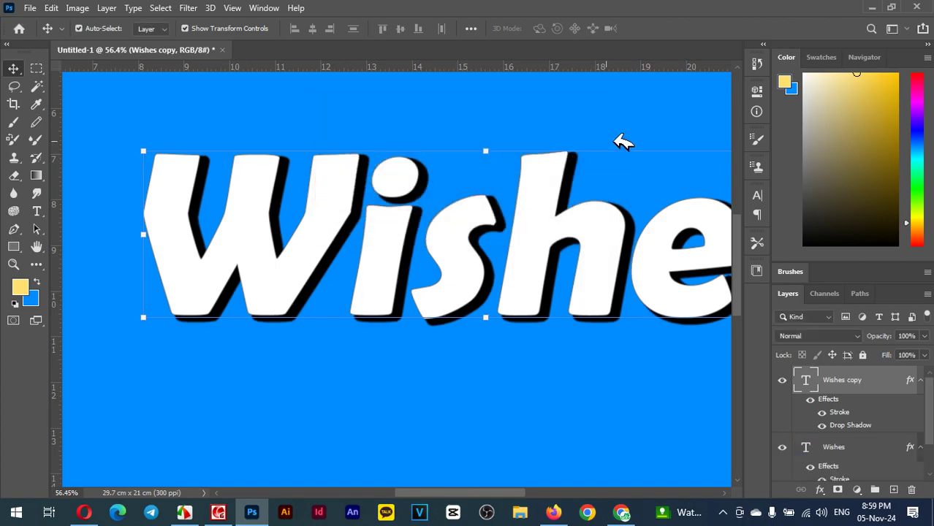
left_click(920, 381)
left_click(919, 408)
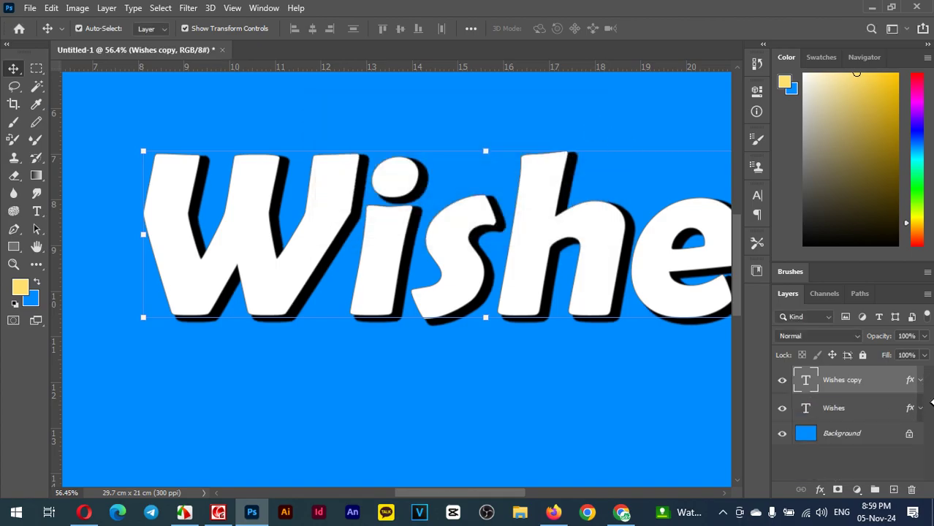
- Widen the grey outside stroke of the lower Wishes layer to 27 px, leaving its second stroke off
left_click(837, 409)
left_click(853, 381)
left_click(850, 408)
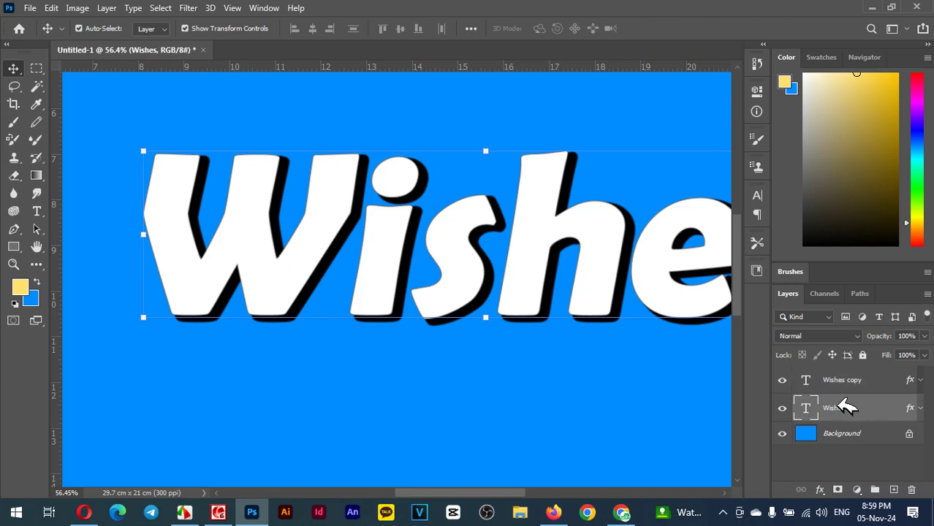
double_click(909, 407)
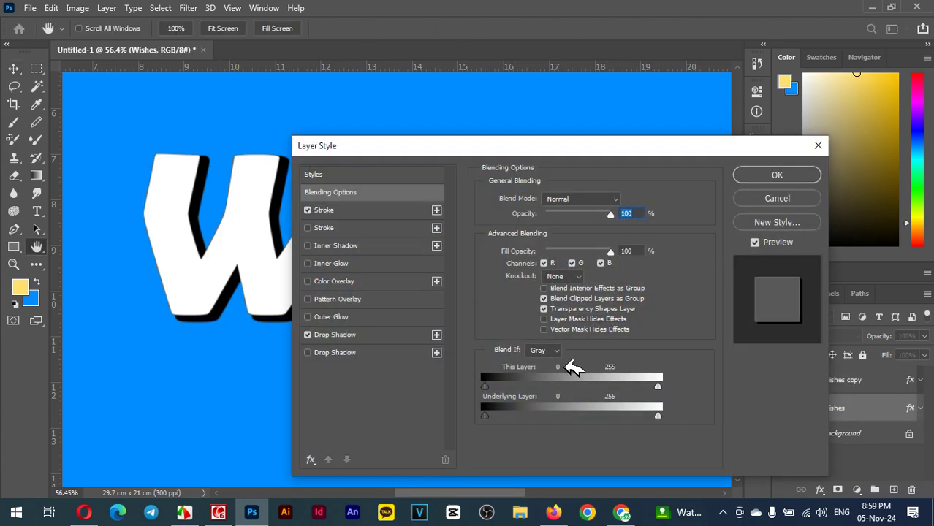
left_click(327, 224)
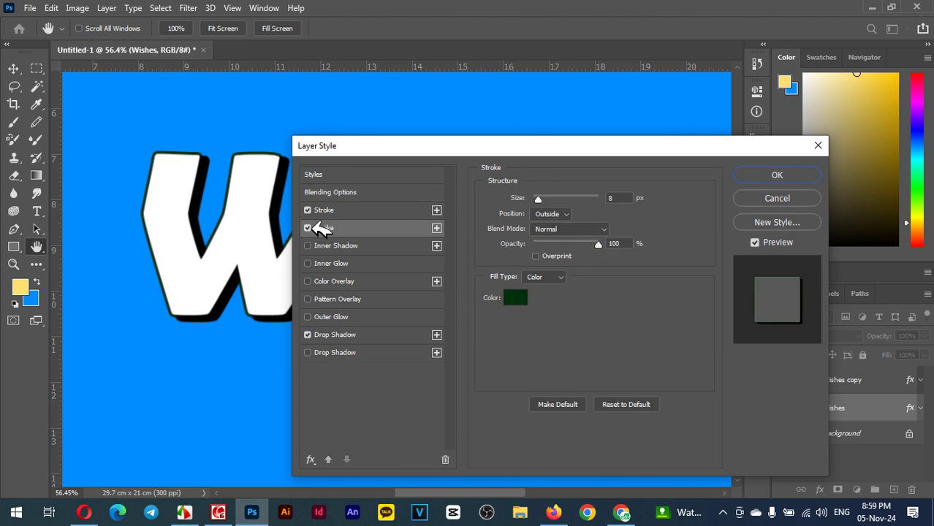
left_click(307, 228)
left_click(307, 210)
left_click(337, 211)
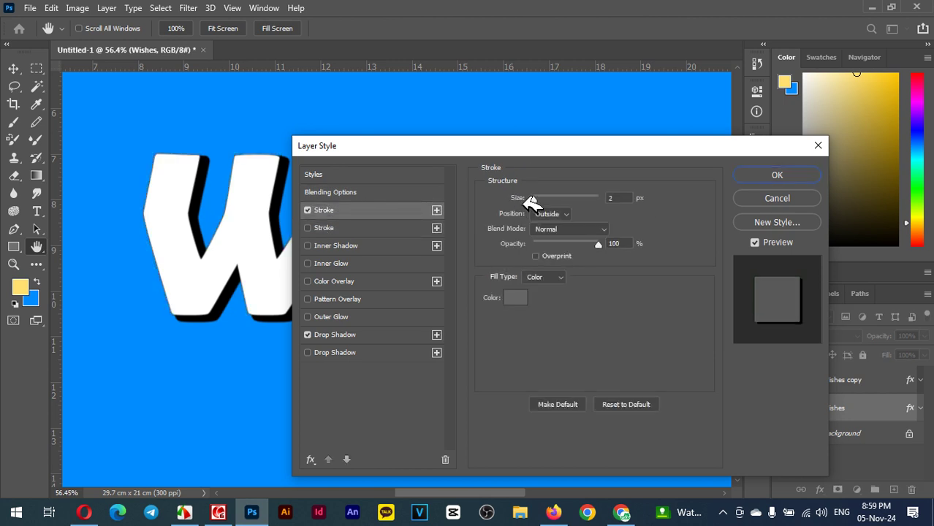
left_click_drag(544, 197, 548, 200)
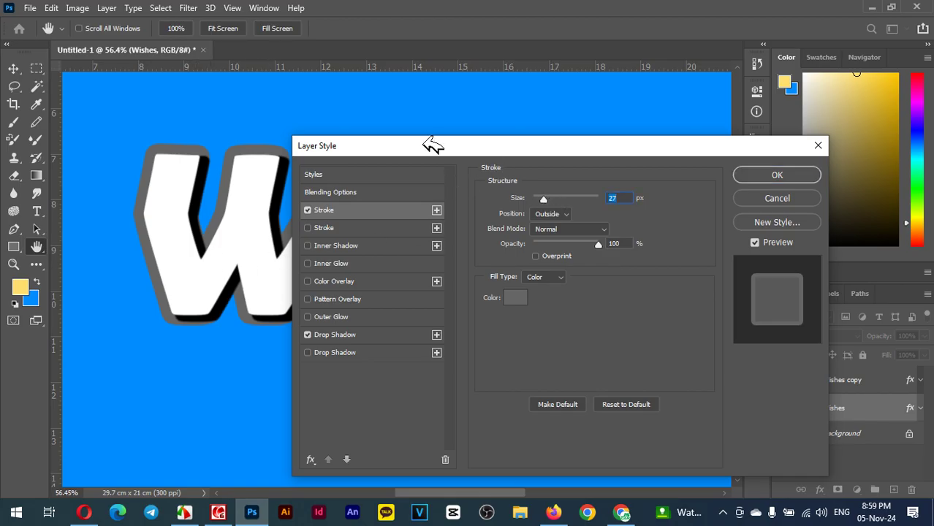
- Recolour the lower Wishes layer's stroke to pure yellow, CMYK 0, 0, 100, 0 (#fff200), and apply the layer style
left_click_drag(428, 146, 507, 164)
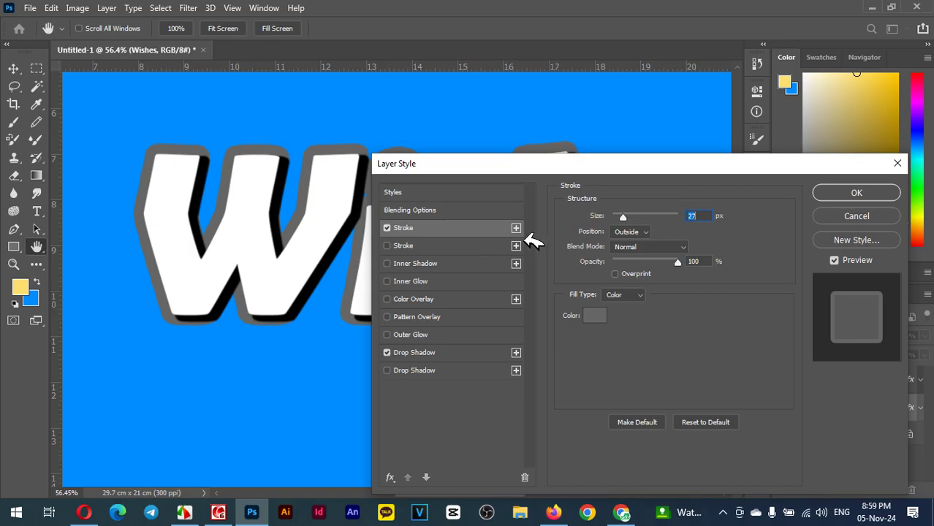
left_click(594, 315)
left_click_drag(531, 244, 486, 146)
left_click(655, 182)
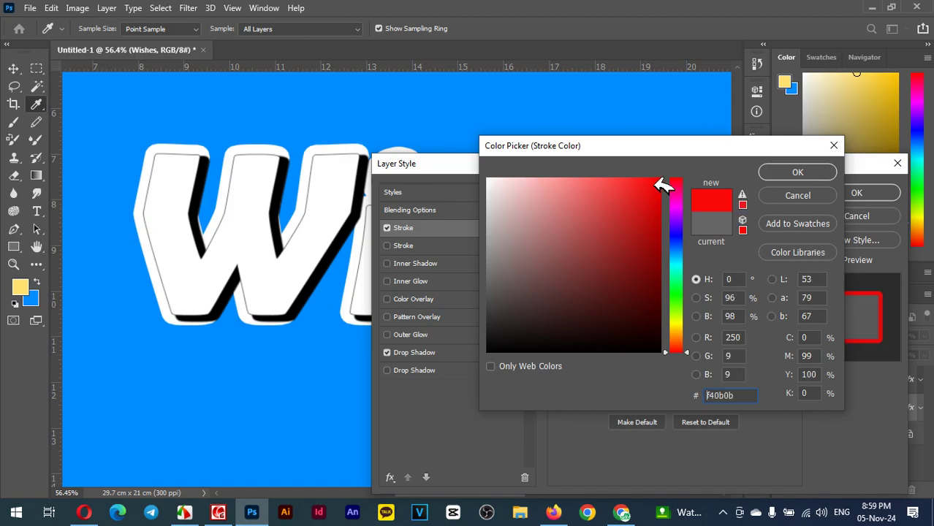
left_click(678, 312)
left_click(557, 178)
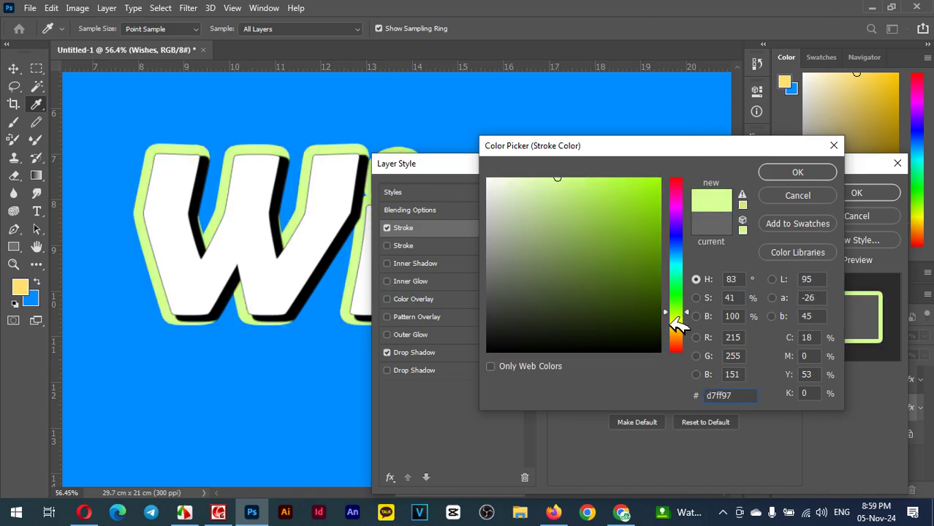
left_click(678, 322)
left_click(675, 326)
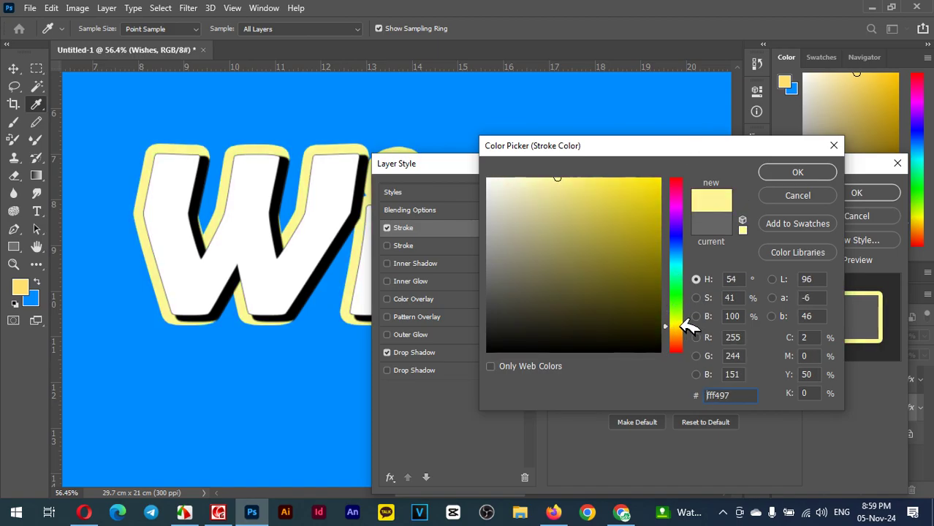
left_click_drag(824, 339, 780, 326)
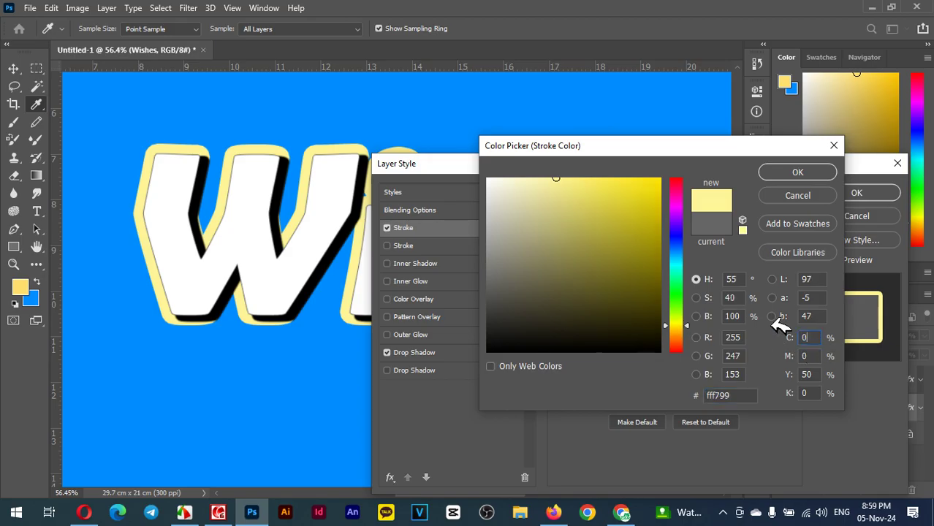
type("100")
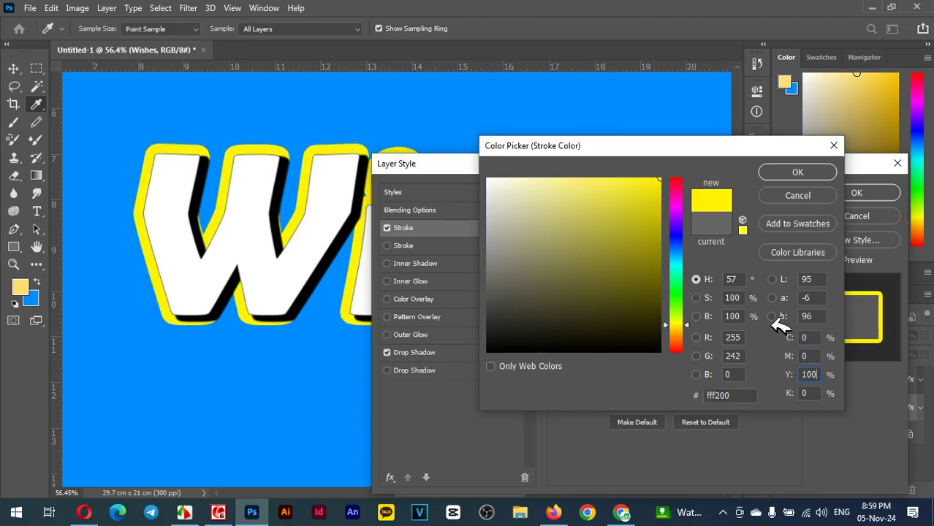
left_click(798, 172)
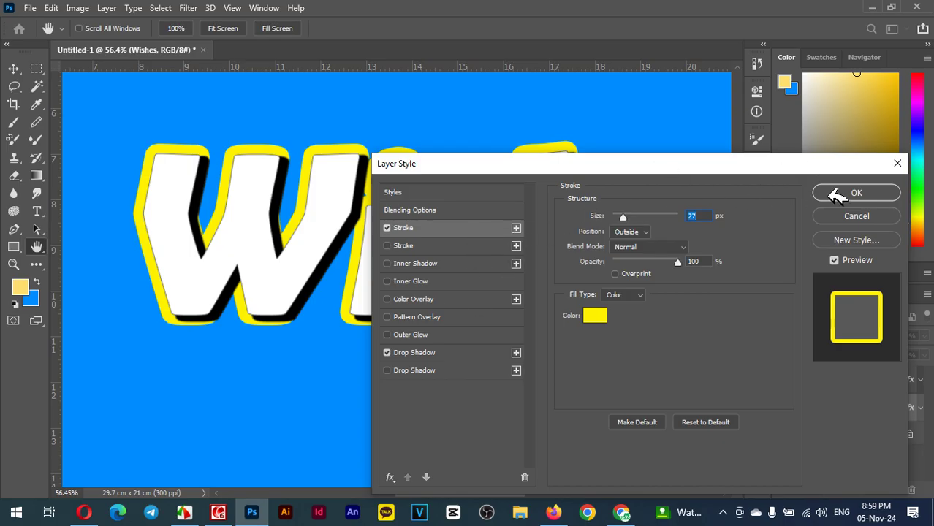
left_click(866, 193)
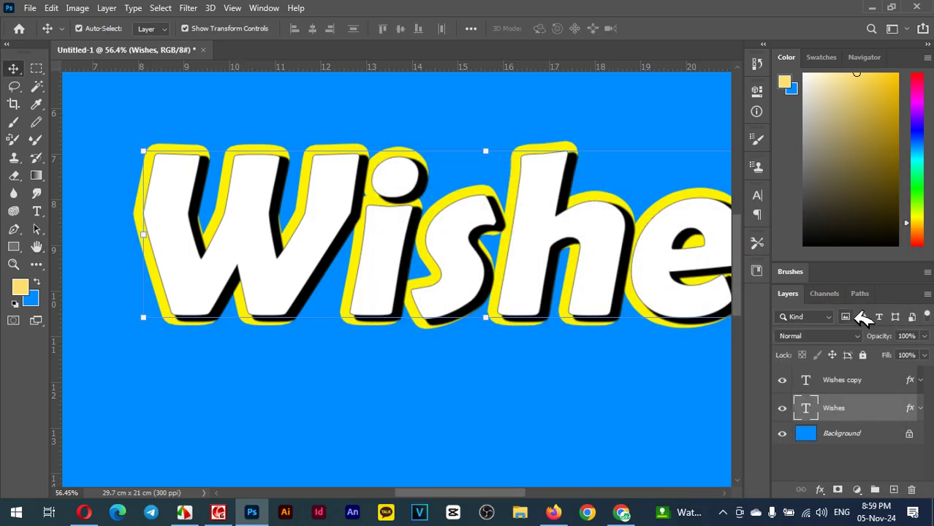
- Turn off the black drop shadow of the Wishes copy layer, checking the reference in FastStone Editor, and apply the layer style
double_click(913, 404)
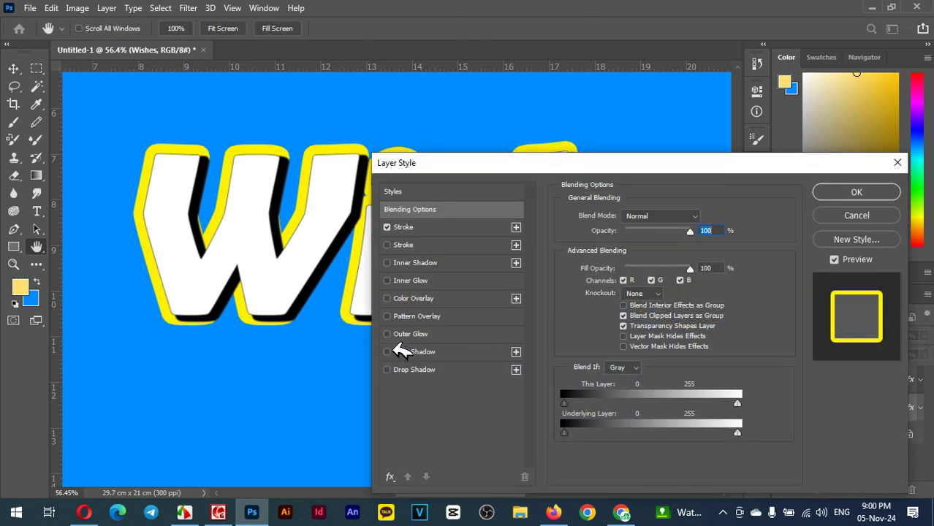
left_click(851, 193)
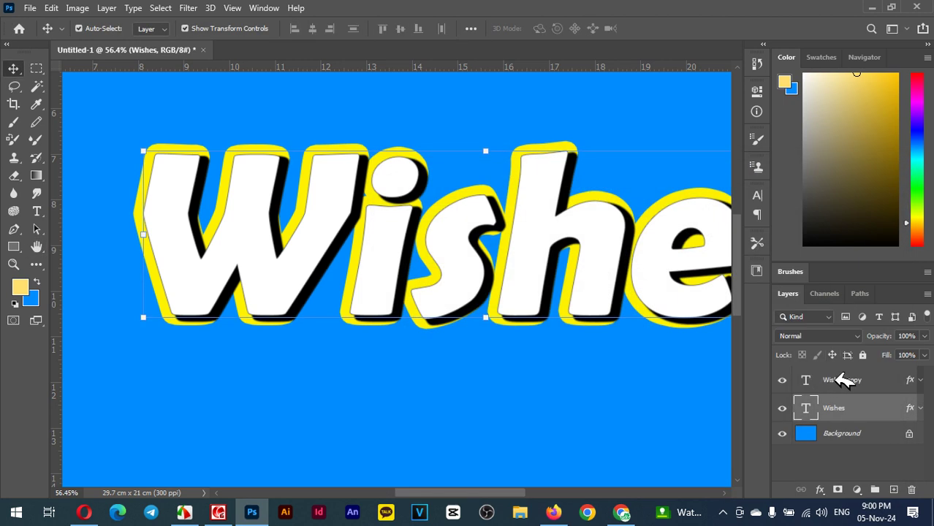
double_click(916, 380)
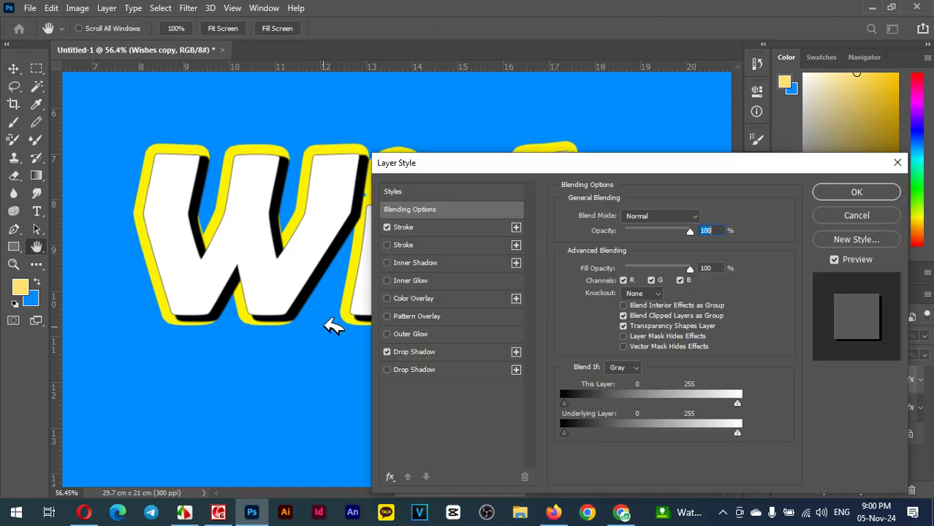
left_click(396, 353)
left_click(388, 352)
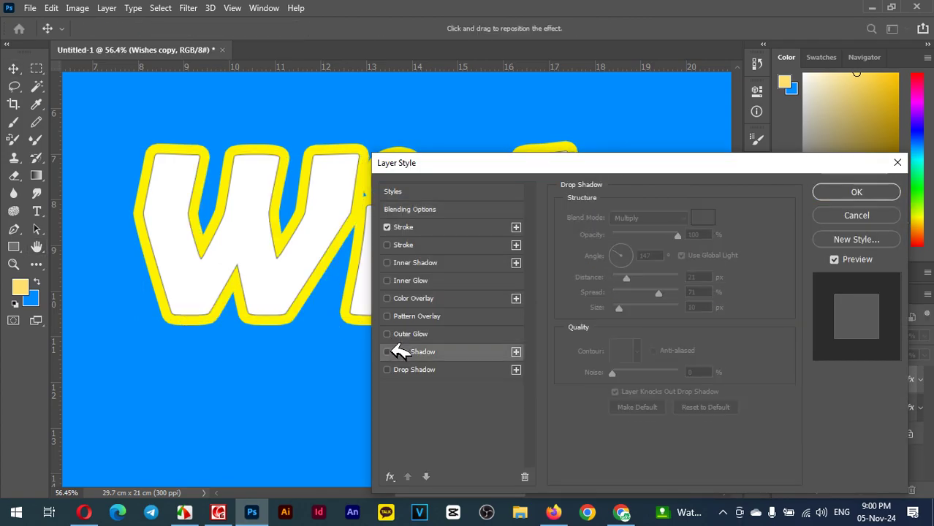
left_click(195, 507)
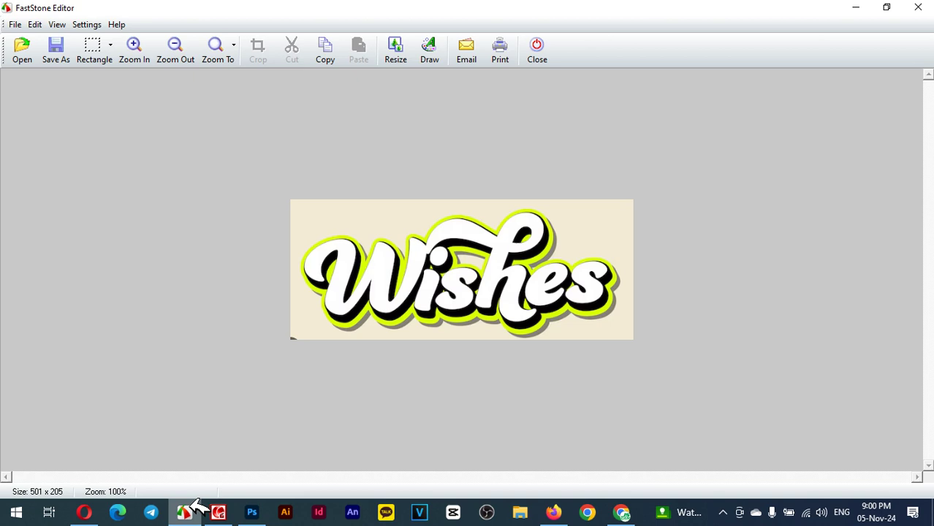
left_click(196, 508)
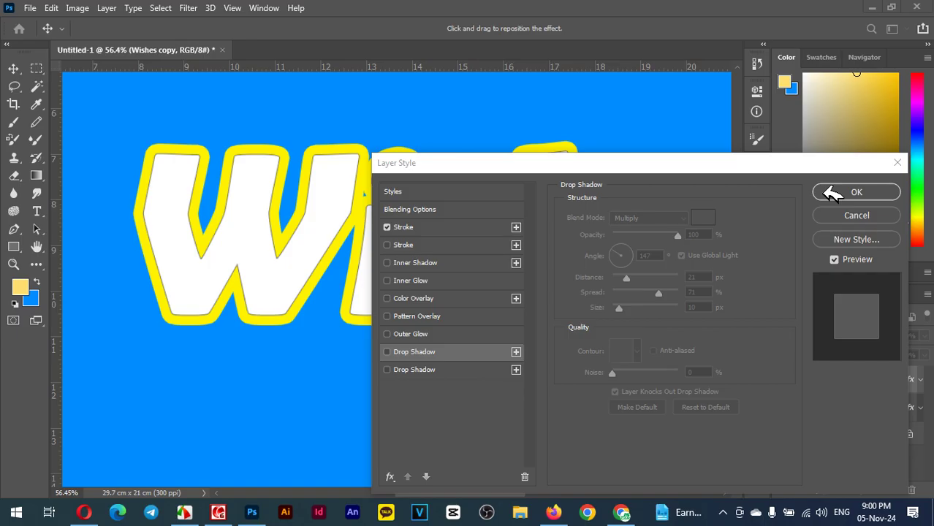
left_click(833, 192)
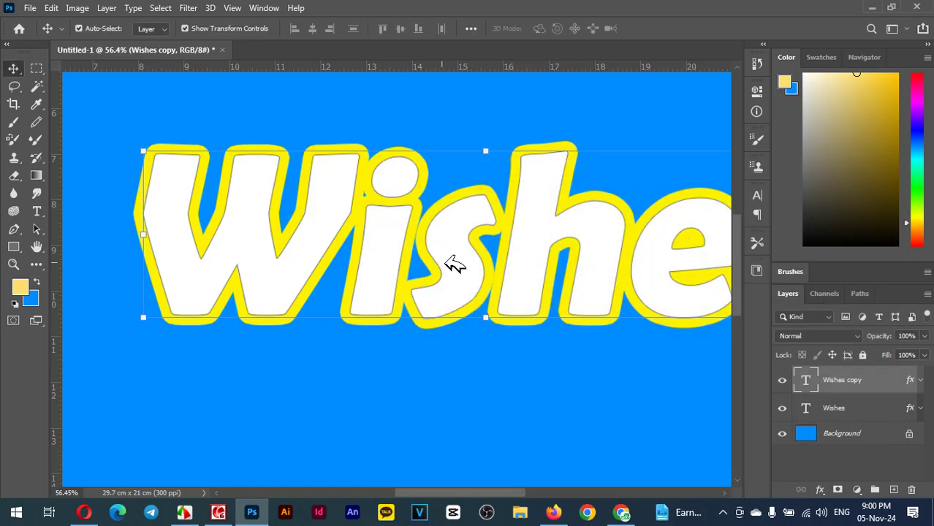
left_click_drag(535, 271, 498, 280)
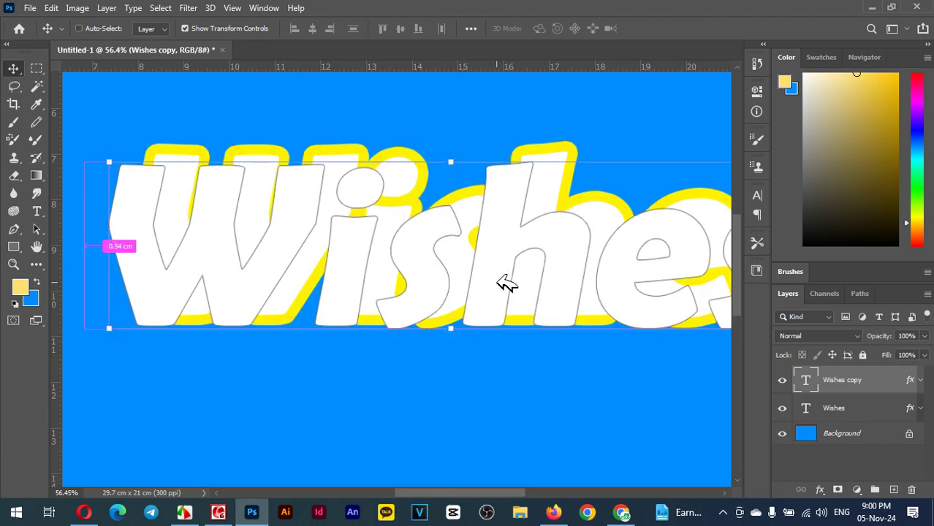
key("ctrl+z")
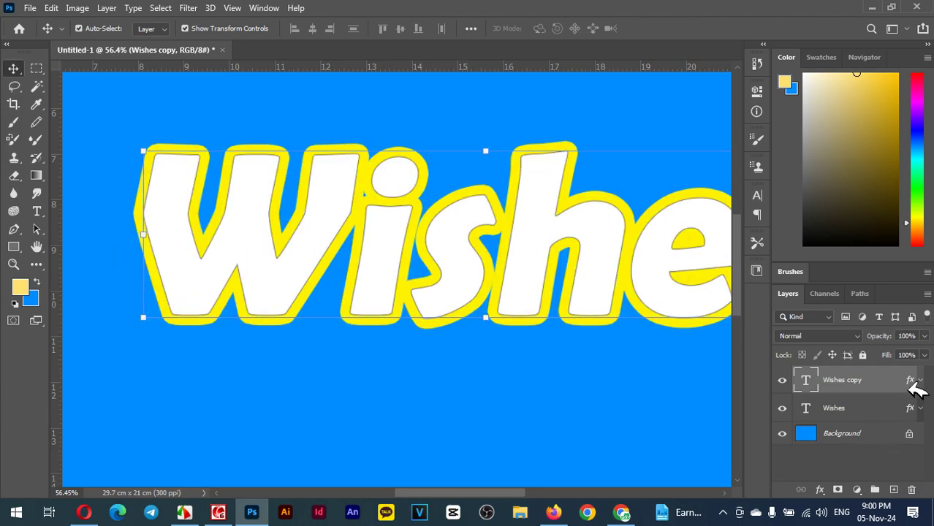
double_click(910, 374)
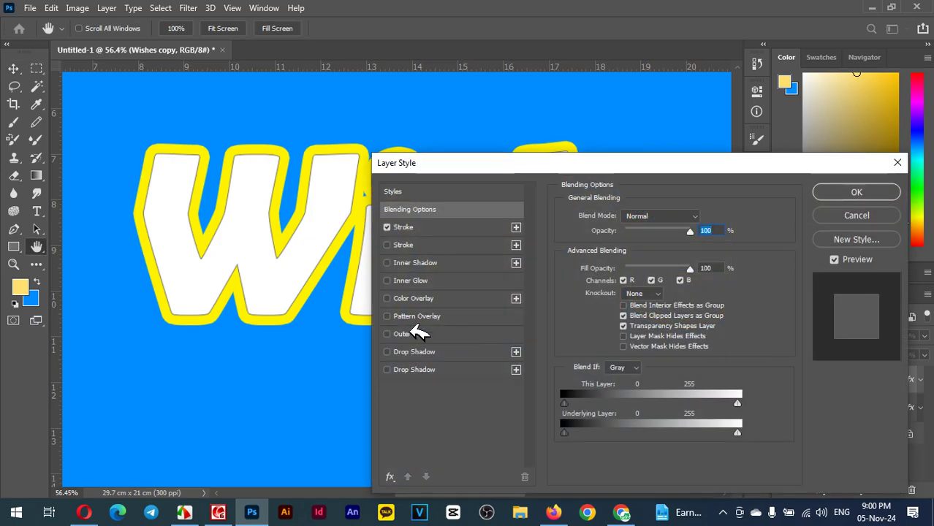
left_click(428, 369)
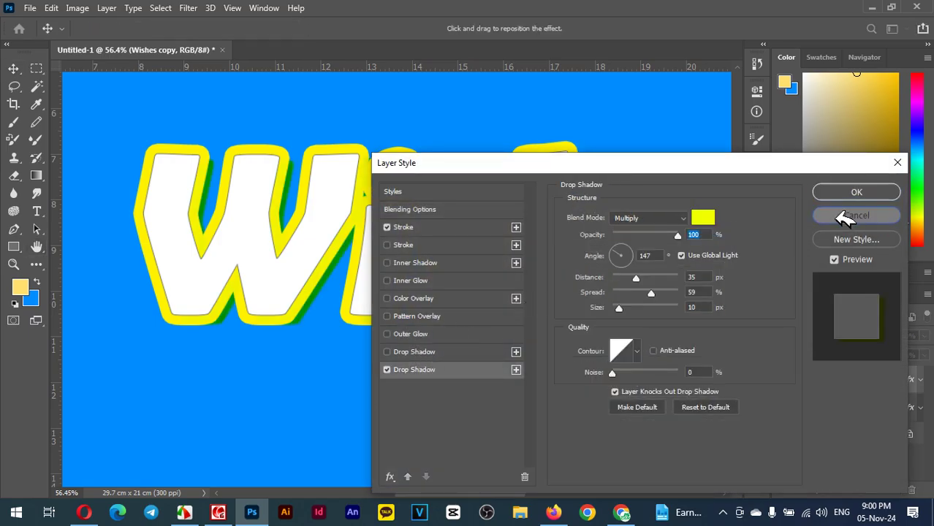
left_click(841, 216)
- Toggle the Wishes copy layer's visibility to compare it with the yellow-outlined Wishes layer beneath
left_click(840, 406)
left_click(782, 380)
left_click(782, 380)
left_click(781, 380)
left_click(781, 380)
left_click(849, 382)
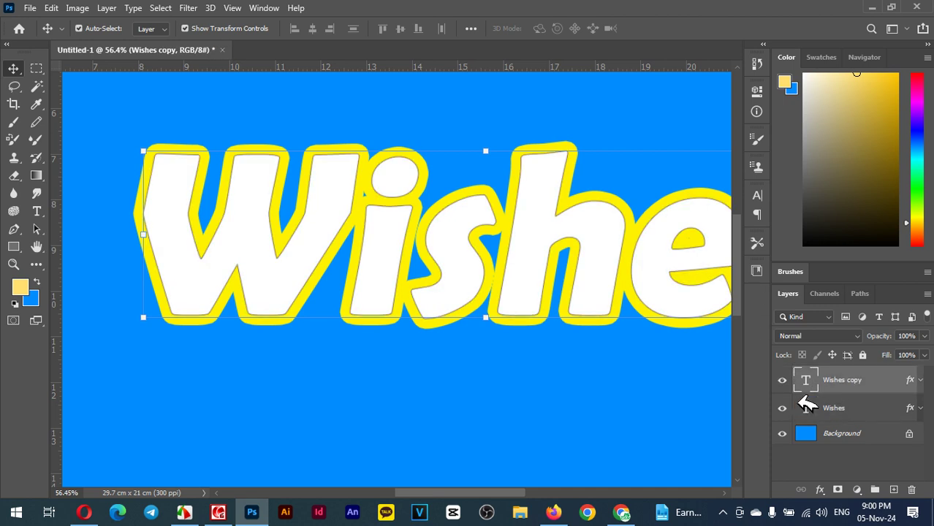
- Re-enable the Wishes copy layer's black drop shadow with angle 135°, distance 8 px and spread 61%, and apply the layer style
double_click(911, 379)
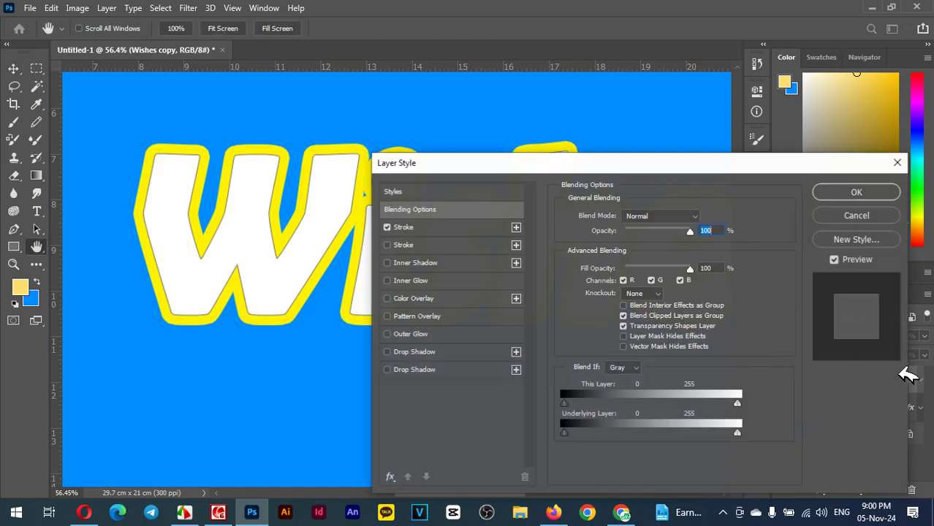
left_click(387, 352)
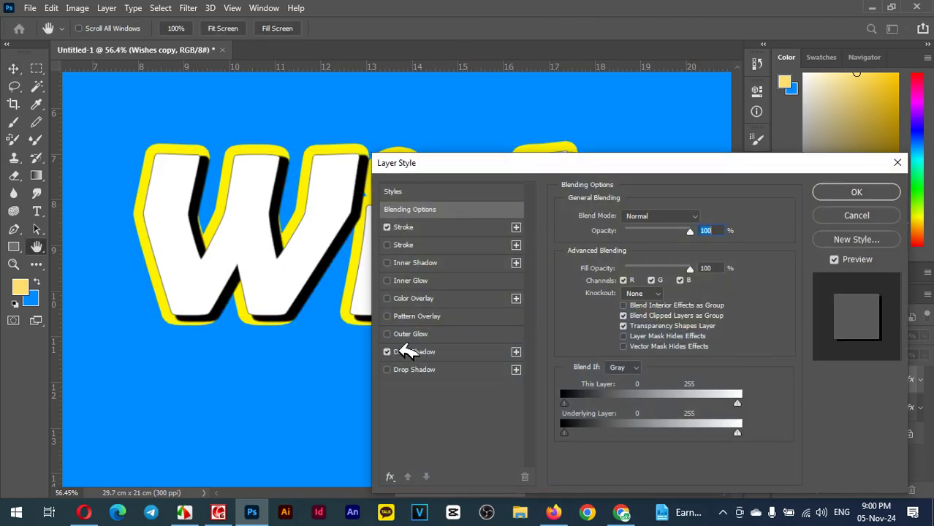
left_click(409, 352)
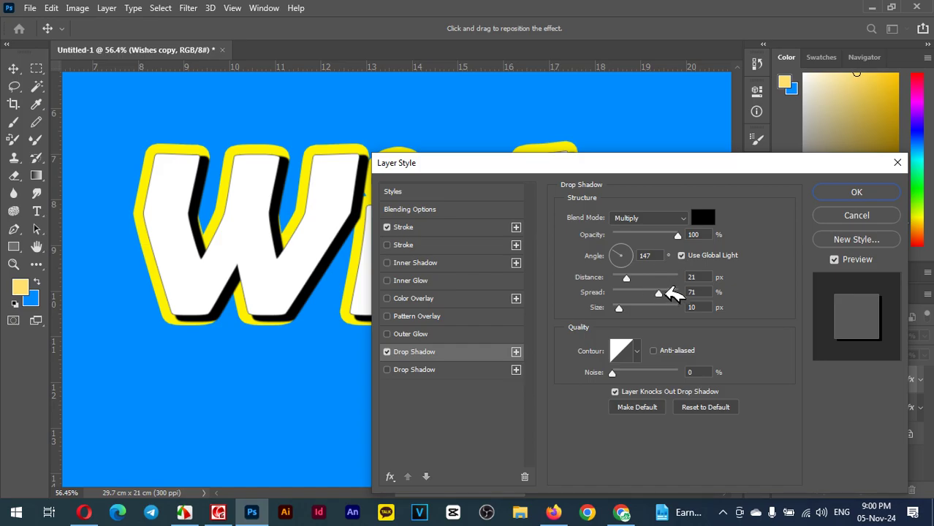
left_click_drag(659, 293, 653, 292)
left_click_drag(315, 276, 310, 276)
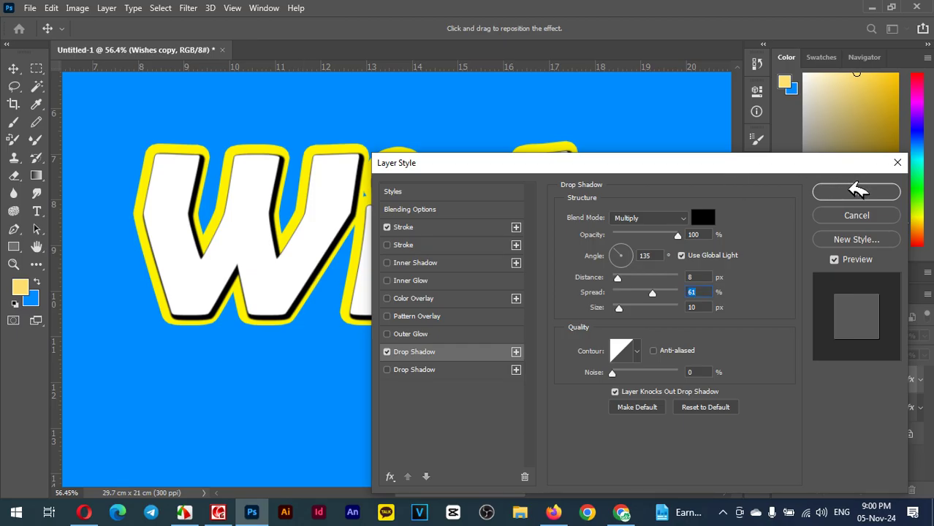
left_click(856, 192)
- Nudge the Wishes copy layer slightly left over the yellow outline so its shadow sits centred in the outline
key("Left")
key("Left")
key("Left")
key("Left")
key("Left")
key("Left")
key("Left")
key("Left")
key("Left")
key("Left")
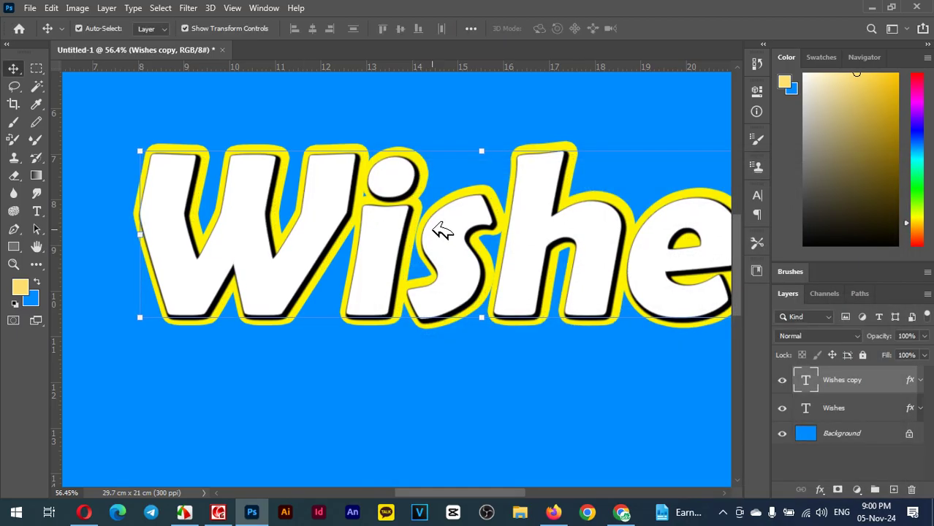
key("Left")
key("Left")
key("Left")
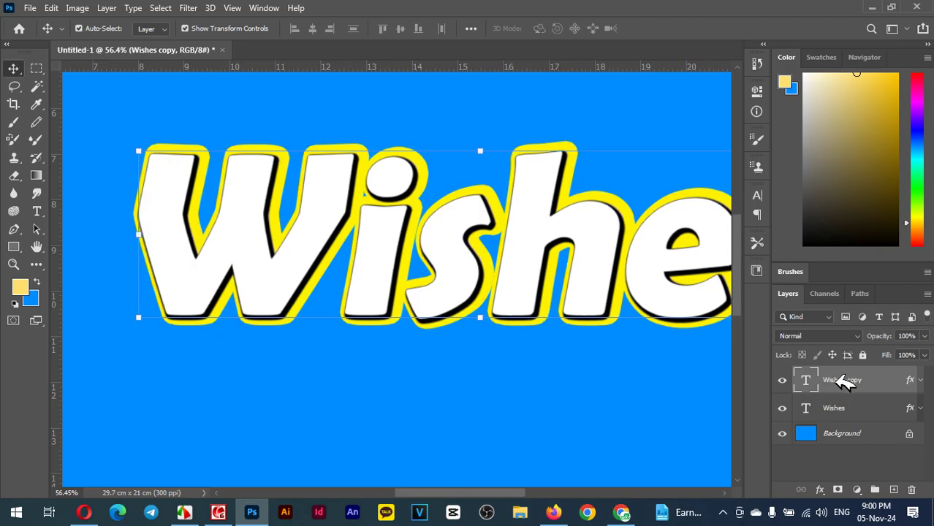
key("Right")
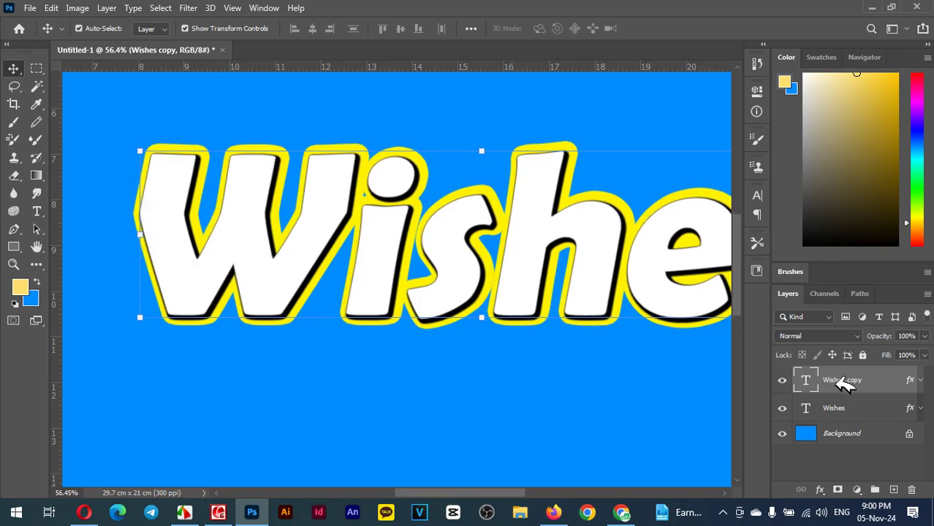
- Deselect the lettering and toggle the visibility of both text layers to inspect what each contributes to the effect
left_click(625, 427)
scroll(623, 424, "down", 2)
left_click_drag(679, 403, 590, 395)
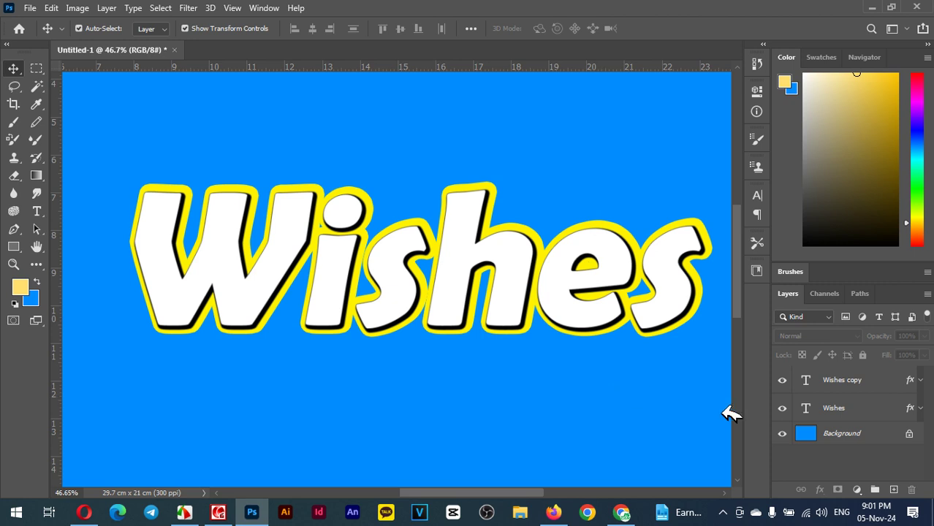
left_click(782, 380)
left_click(782, 380)
left_click(781, 408)
left_click(786, 402)
left_click(786, 402)
left_click(786, 402)
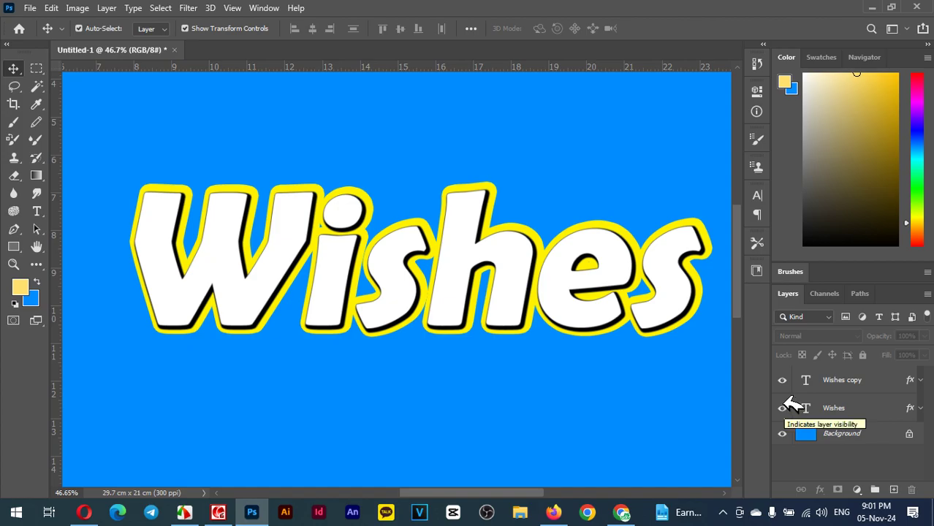
- Select both Wishes text layers and move them down together about 5 cm
scroll(427, 184, "down", 2)
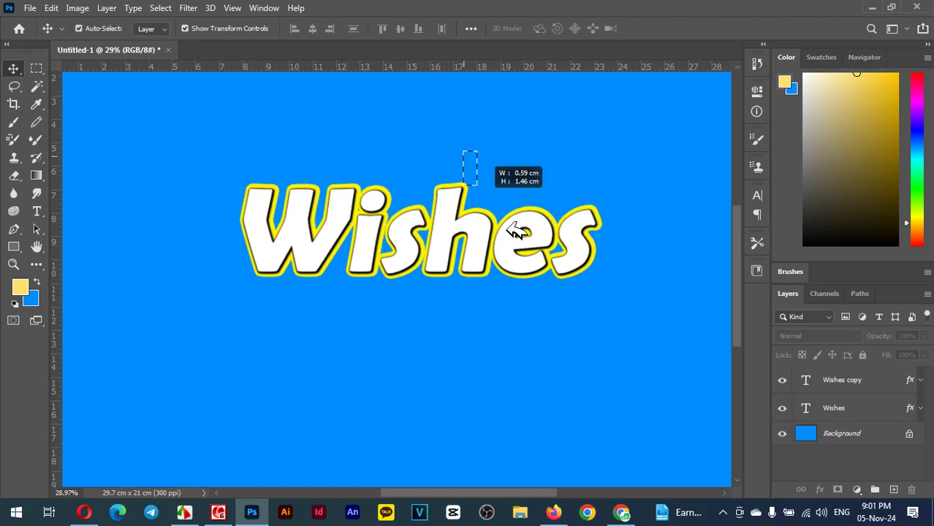
key("ctrl+alt+a")
left_click_drag(516, 244, 515, 362)
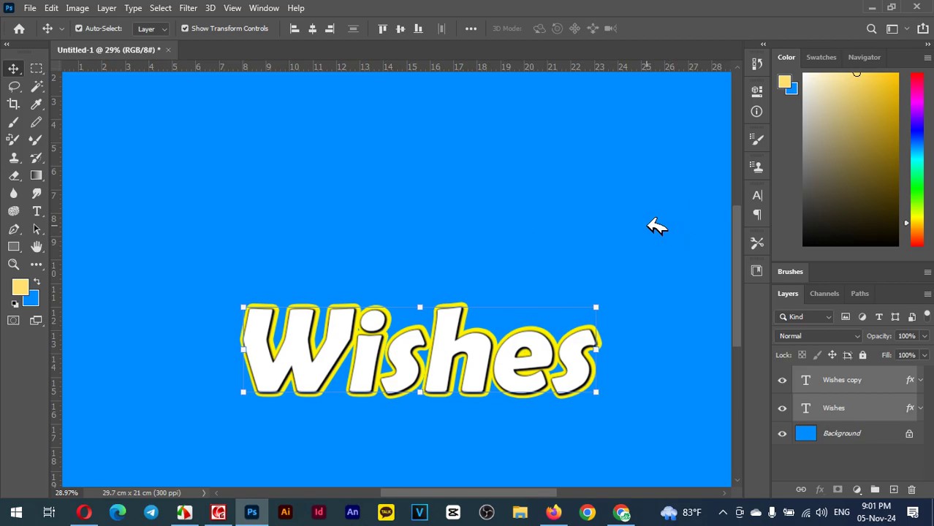
- Duplicate the Wishes copy layer and place the duplicate about 8 cm above the outlined lettering
left_click(510, 352)
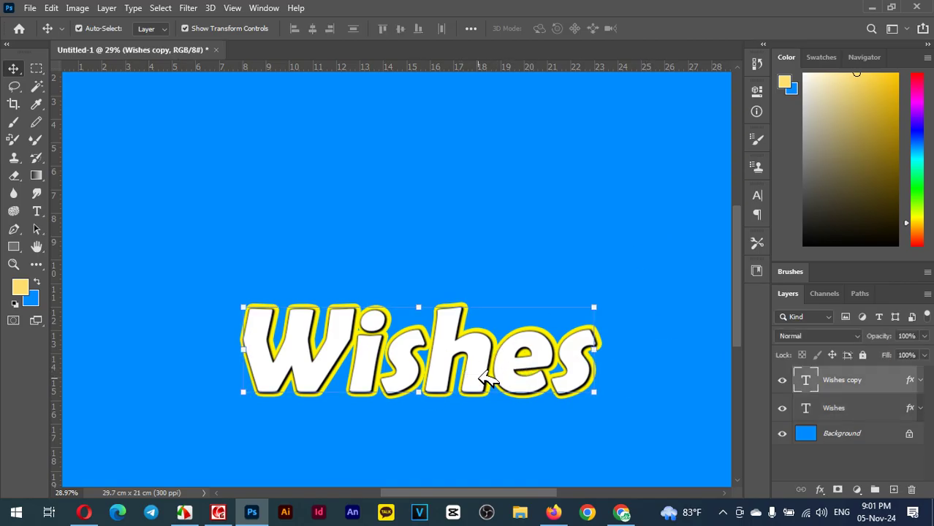
left_click_drag(482, 382, 512, 188)
scroll(442, 147, "up", 2)
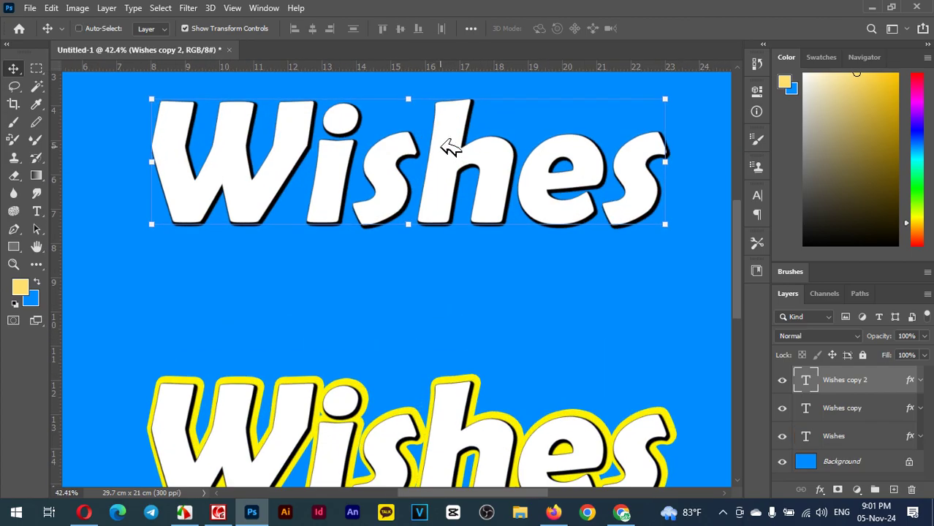
- Enable the second stroke of the upper Wishes copy 2 layer and add another stroke instance to its style
double_click(909, 379)
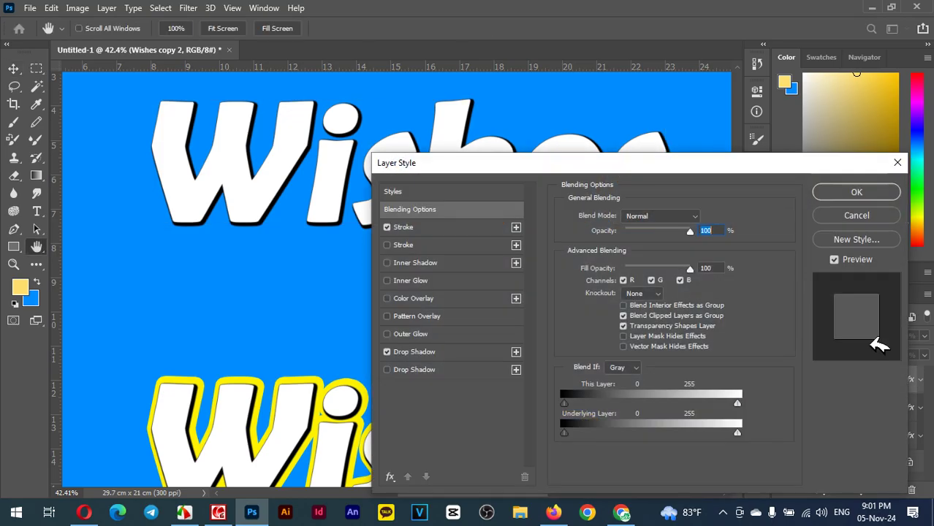
left_click(387, 227)
left_click(387, 227)
left_click(401, 228)
left_click(394, 245)
left_click(516, 245)
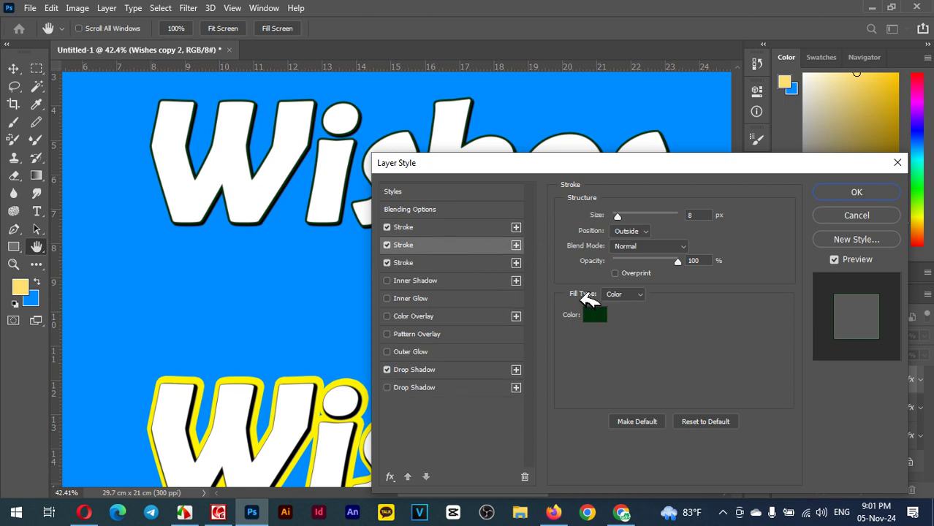
- Recolour the middle outside stroke of the upper lettering to blue #0048ff
left_click(594, 314)
left_click(678, 247)
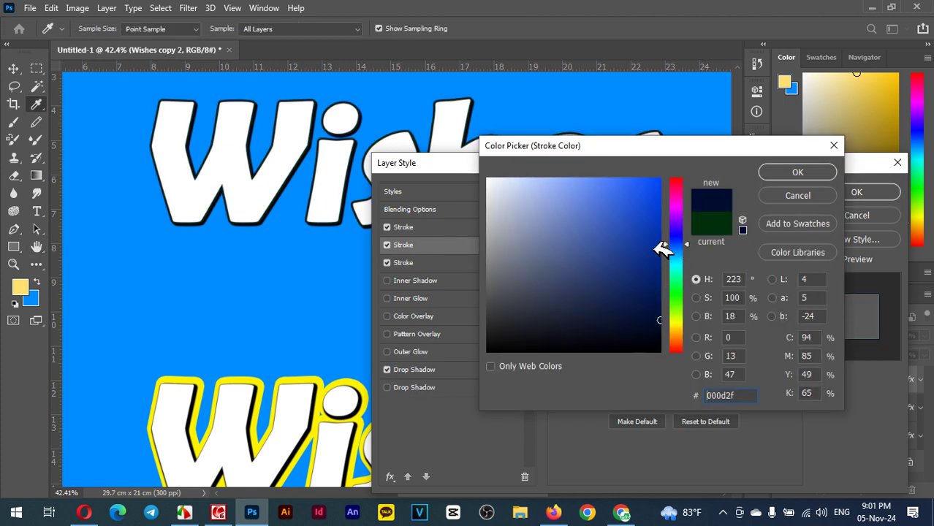
left_click(795, 173)
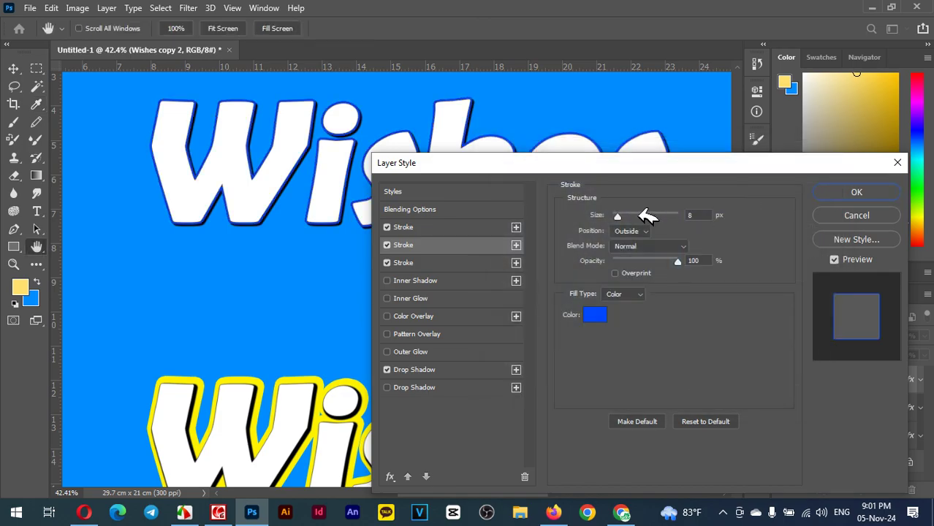
- Widen the middle stroke into a thick outline and colour it yellow #fff200, sampled from the lower lettering's outline
left_click_drag(623, 215, 633, 217)
left_click(600, 314)
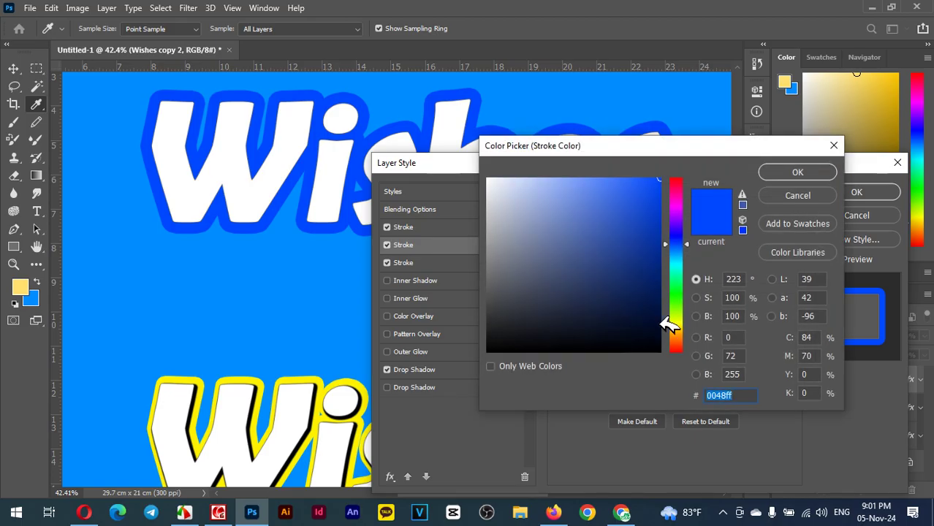
left_click(676, 318)
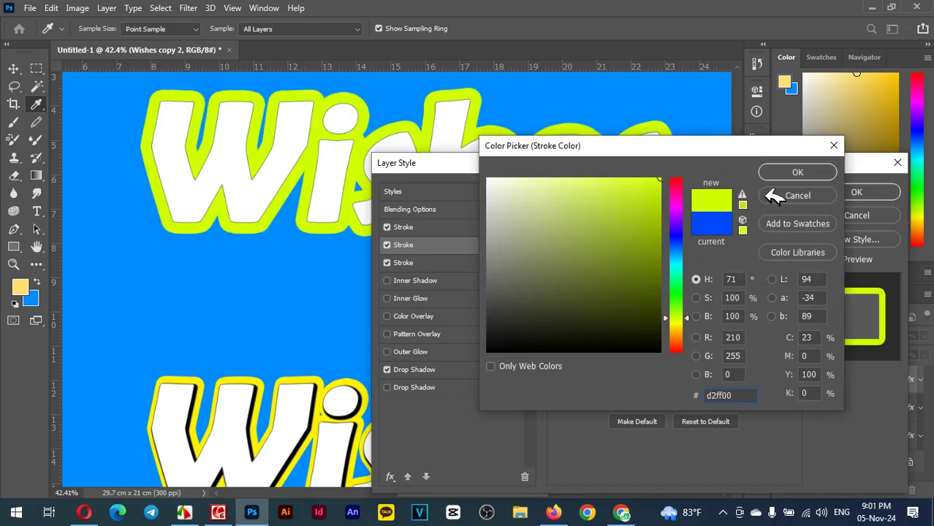
left_click(321, 390)
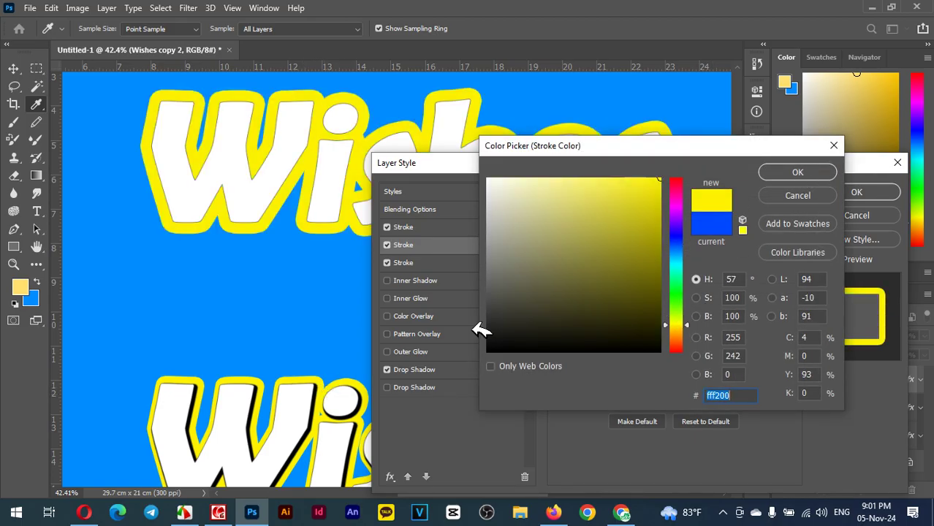
left_click(802, 172)
- Reduce the first stroke of the upper lettering to 1 px and the size of its black drop shadow to 1 px
left_click(473, 226)
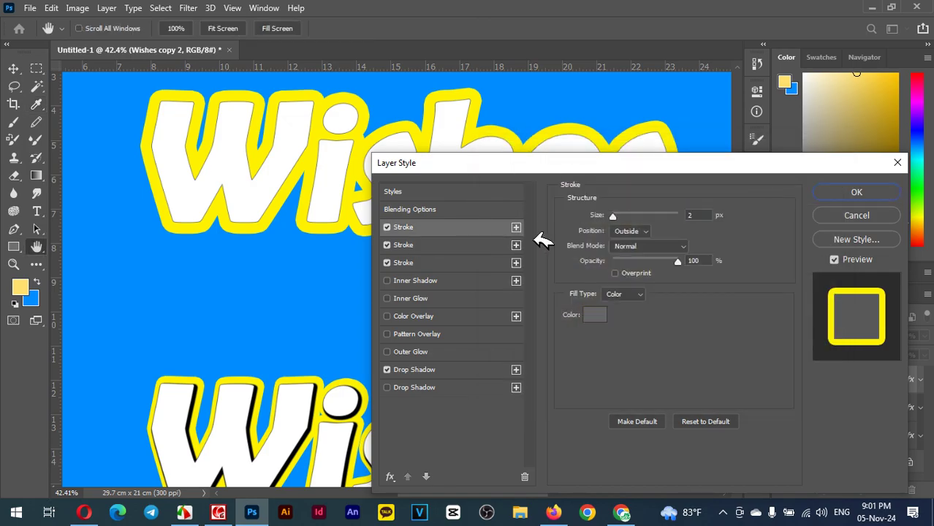
mouse_move(617, 216)
left_mouse_down()
mouse_move(626, 218)
mouse_move(612, 217)
left_mouse_up()
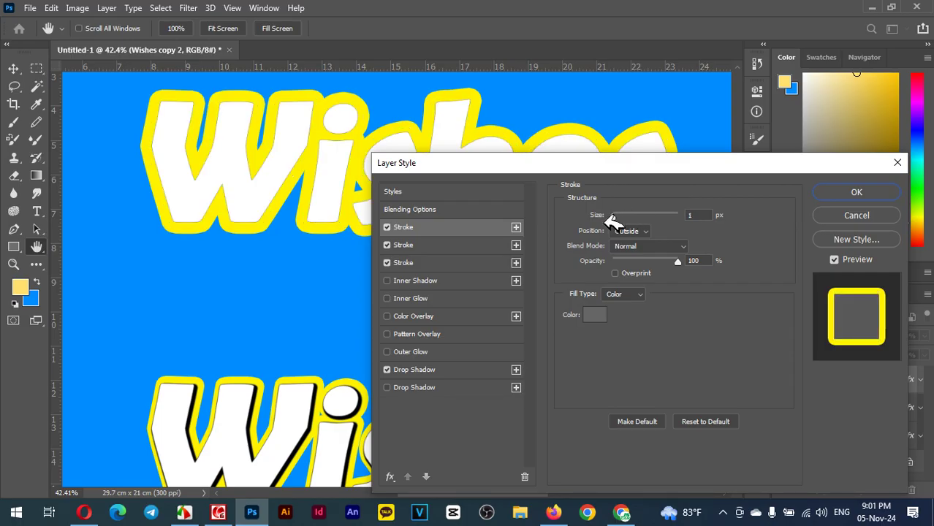
left_click(428, 370)
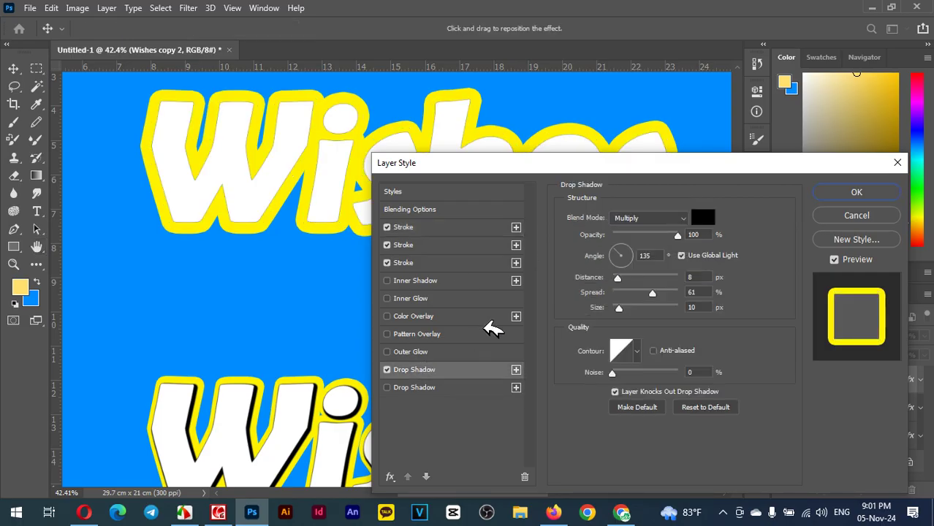
mouse_move(620, 308)
left_mouse_down()
mouse_move(653, 308)
mouse_move(614, 308)
left_mouse_up()
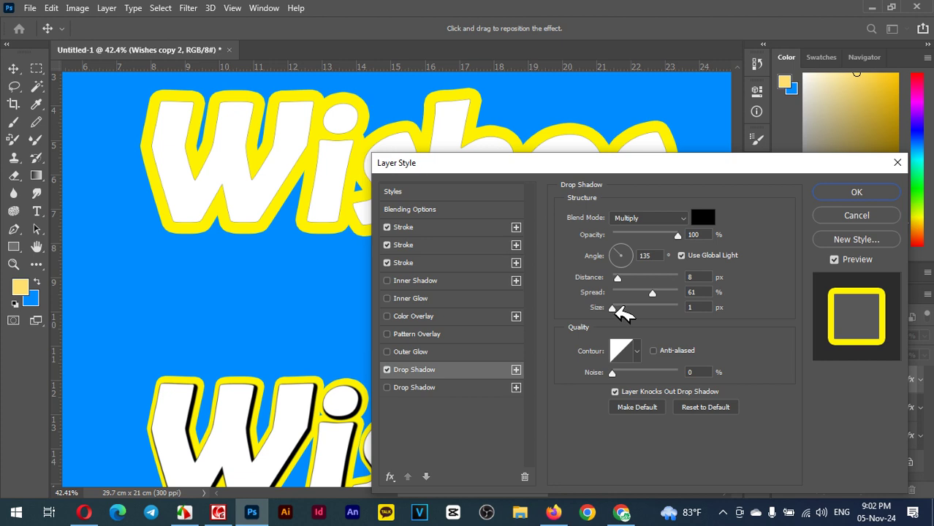
- Disable the third stroke, compare the upper lettering with the yellow middle stroke off and on, and apply the style with it on
left_click(395, 263)
left_click(388, 262)
left_click(387, 245)
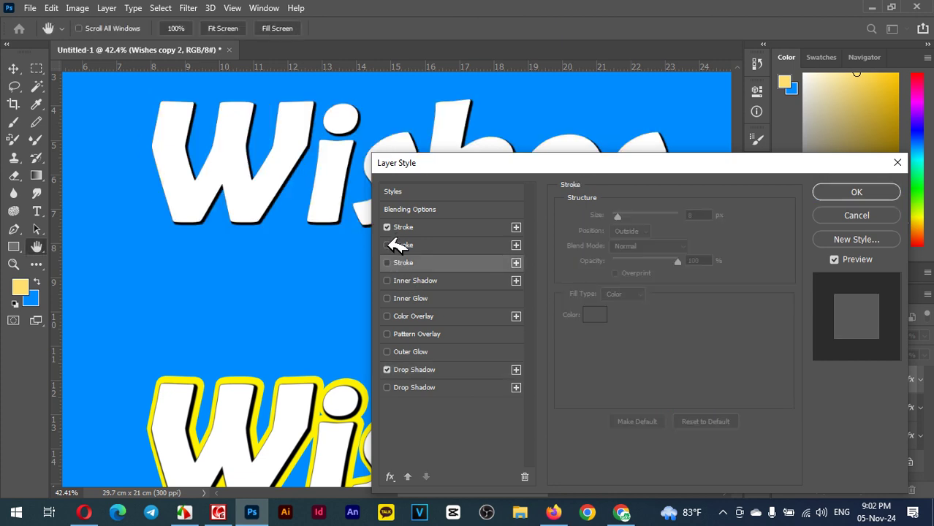
left_click(387, 244)
left_click(387, 245)
left_click(387, 245)
left_click(387, 245)
left_click(388, 245)
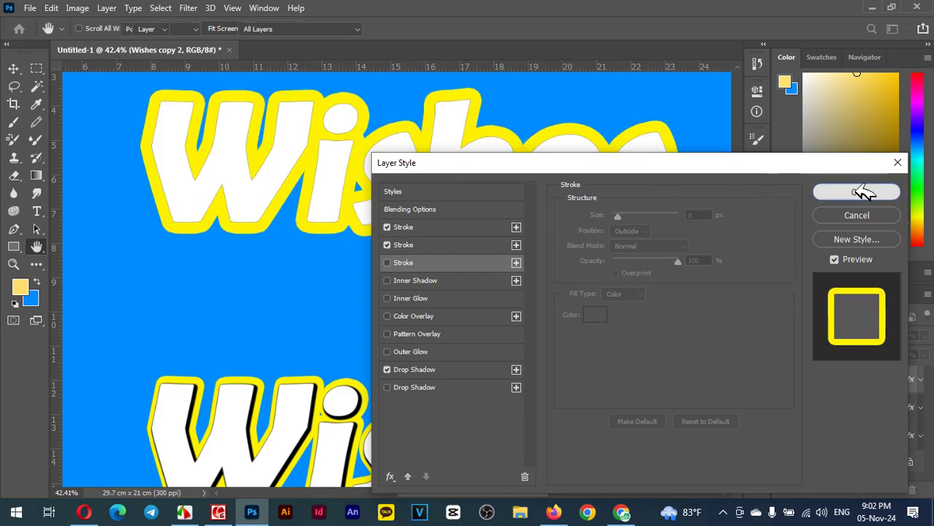
left_click(856, 192)
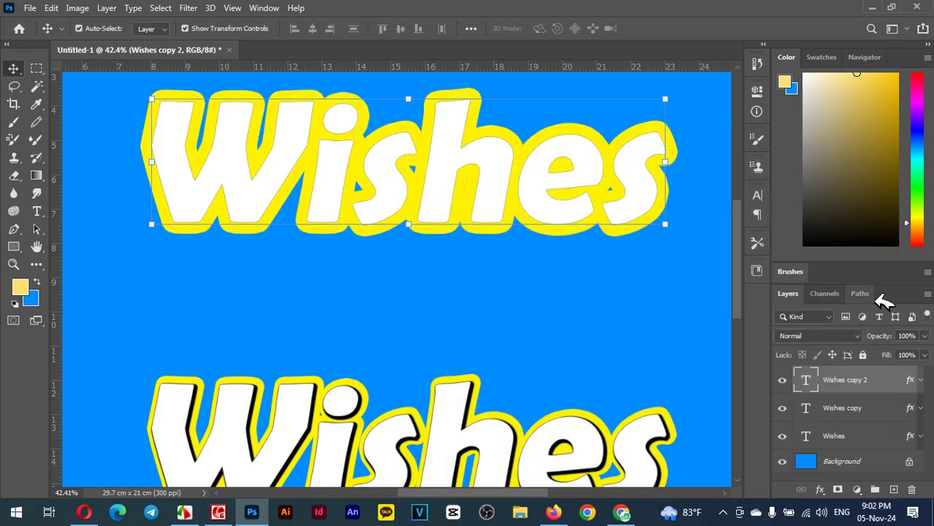
- Set the drop shadow size of the Wishes copy 2 layer to 0 px
double_click(912, 381)
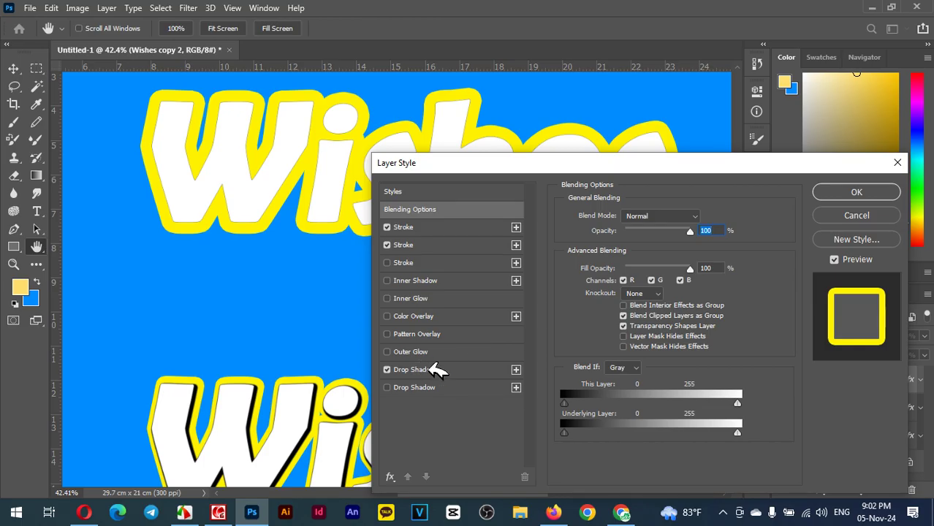
left_click(422, 370)
mouse_move(619, 307)
left_mouse_down()
mouse_move(646, 307)
mouse_move(607, 310)
left_mouse_up()
left_click(856, 192)
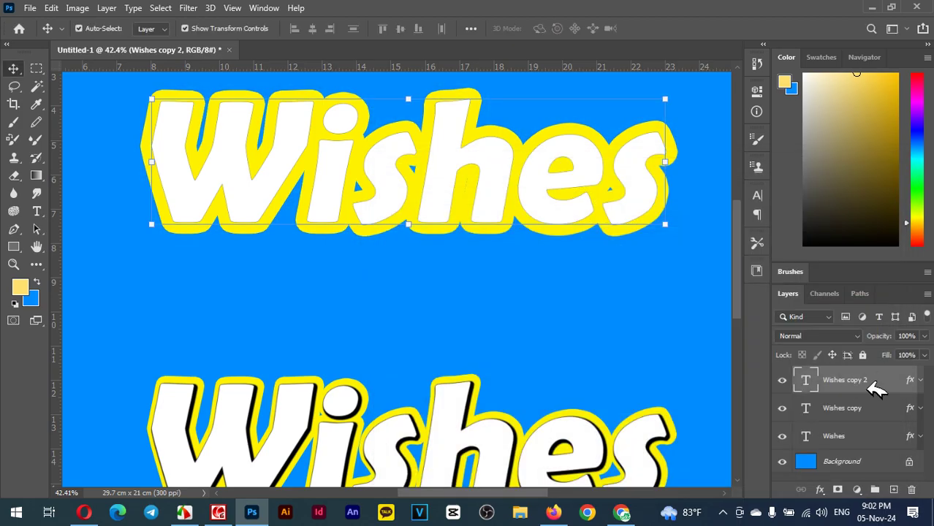
- Duplicate the Wishes copy 2 layer as Wishes copy 3
right_click(879, 371)
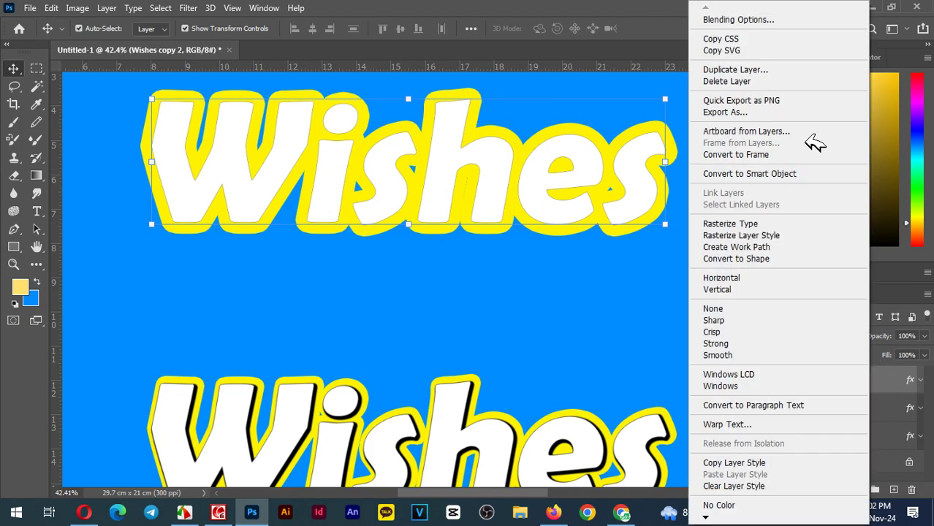
left_click(734, 69)
left_click(581, 131)
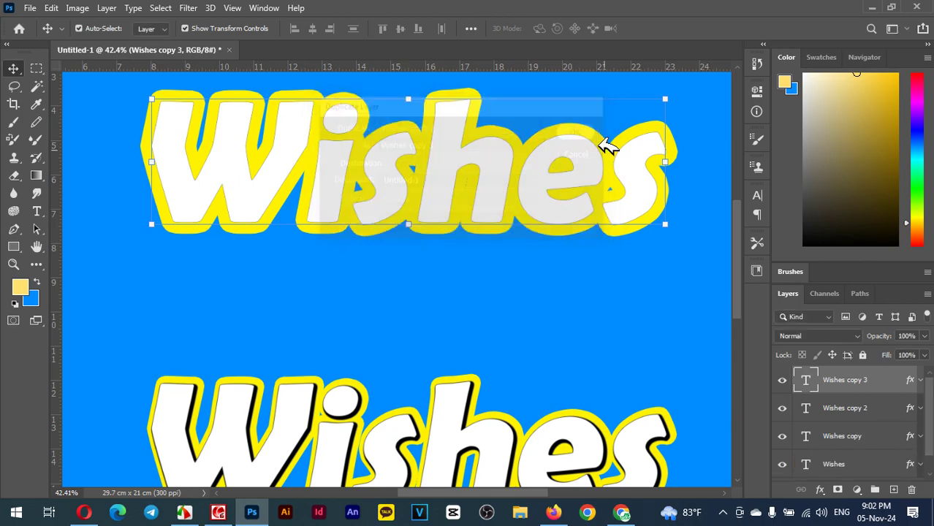
double_click(917, 383)
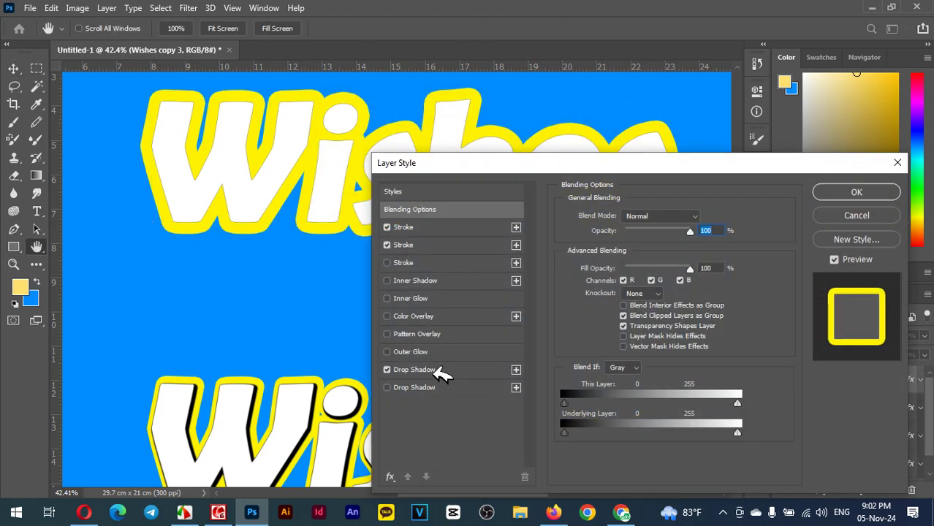
left_click(444, 371)
left_click_drag(612, 307, 627, 308)
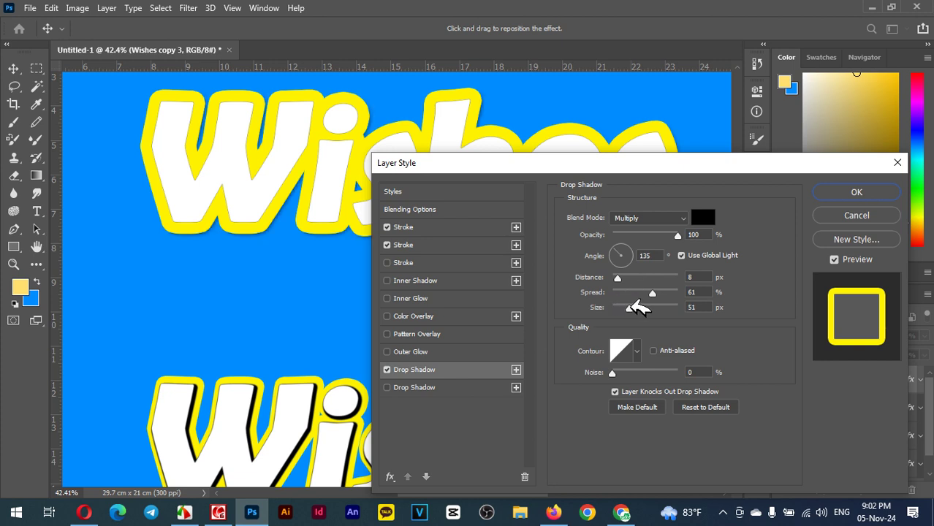
left_click(880, 217)
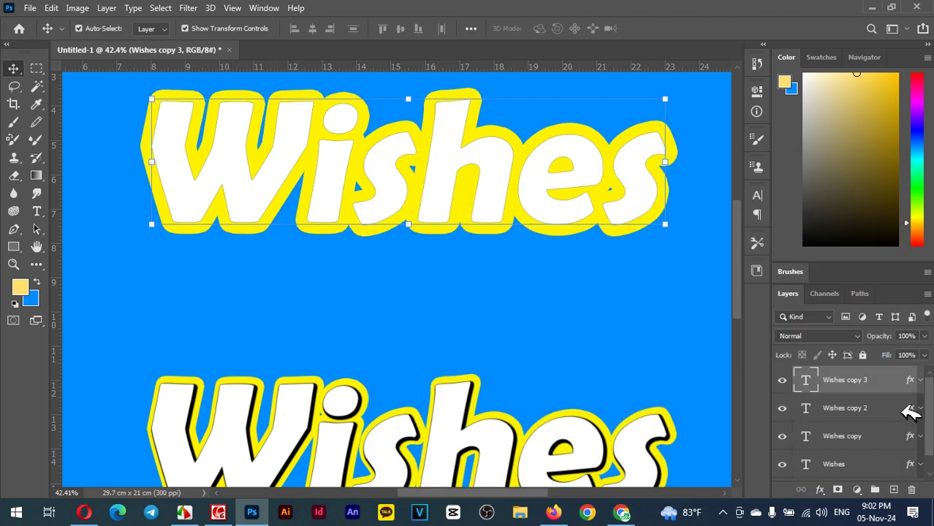
- Compare the upper lettering with Wishes copy 3 hidden and shown, and disable both active strokes in that layer's style
left_click(782, 380)
left_click(782, 380)
left_click(782, 380)
left_click(782, 380)
left_click(782, 380)
left_click(782, 380)
double_click(910, 378)
left_click(387, 228)
left_click(387, 245)
- Give the Wishes copy 3 drop shadow a size of 13 px, a distance of 22 px and an angle of 144°
left_click(428, 371)
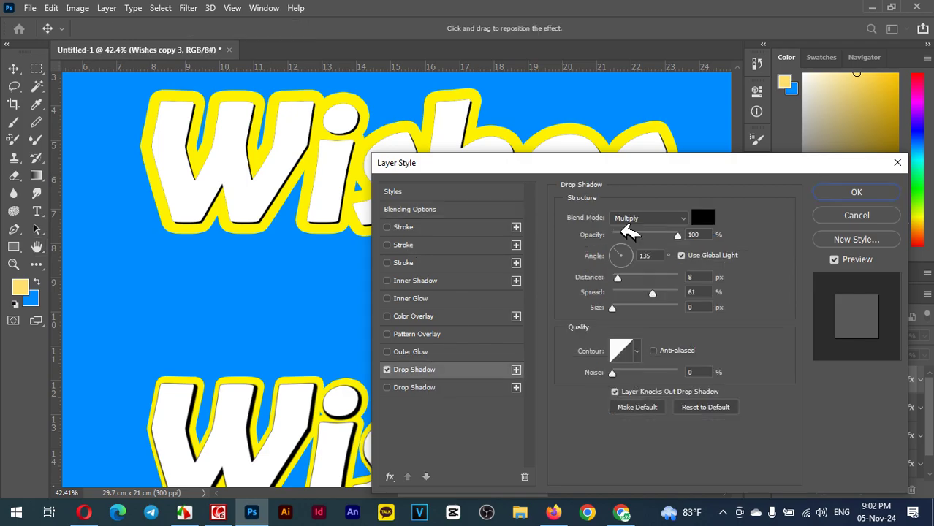
left_click_drag(620, 304, 618, 307)
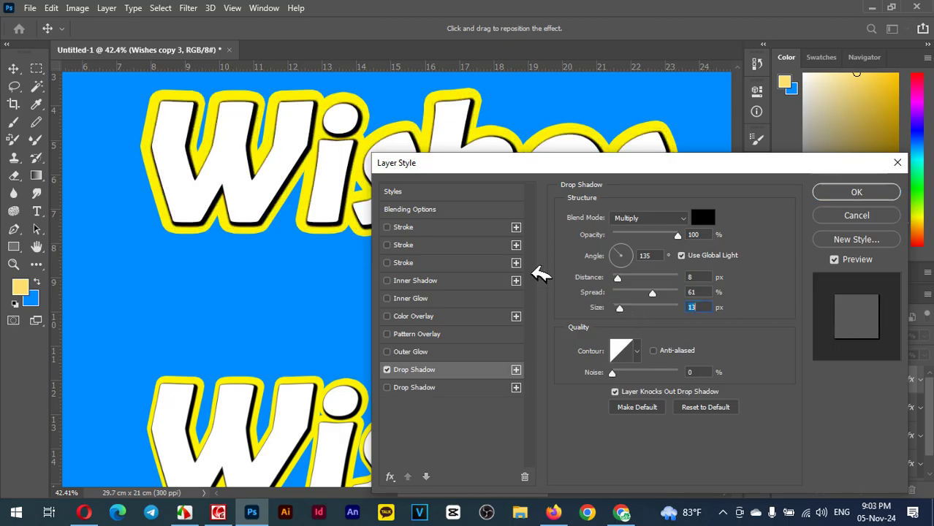
left_click_drag(331, 173, 335, 175)
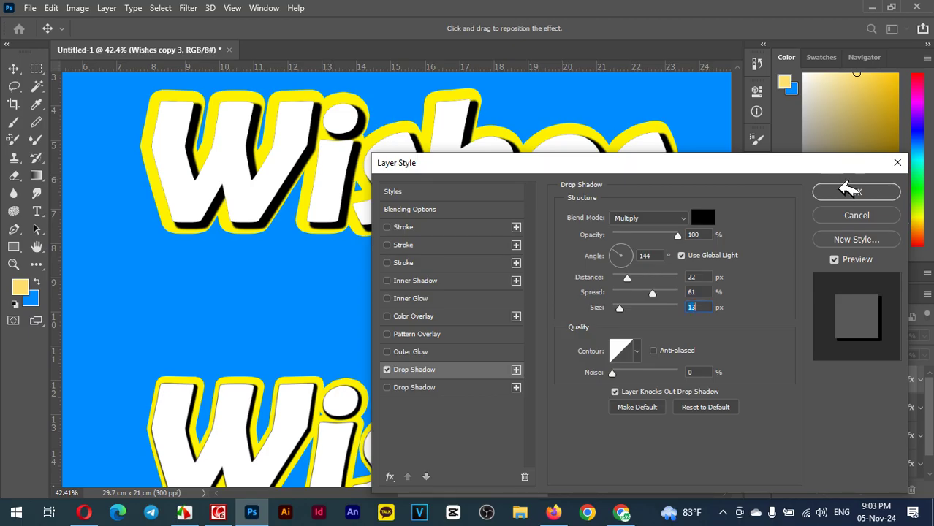
left_click(853, 190)
- Nudge the Wishes copy 3 lettering slightly left and up so its black shadow sits within the yellow outline, and deselect it
key("Left")
key("Left")
key("Left")
key("Left")
key("Up")
key("Up")
key("Up")
key("Up")
key("Up")
key("Up")
key("Up")
key("Left")
key("Left")
key("Left")
key("Left")
key("Left")
key("Left")
key("Left")
key("Left")
key("Left")
key("Left")
key("Left")
key("Left")
key("Left")
key("Left")
key("Left")
key("Left")
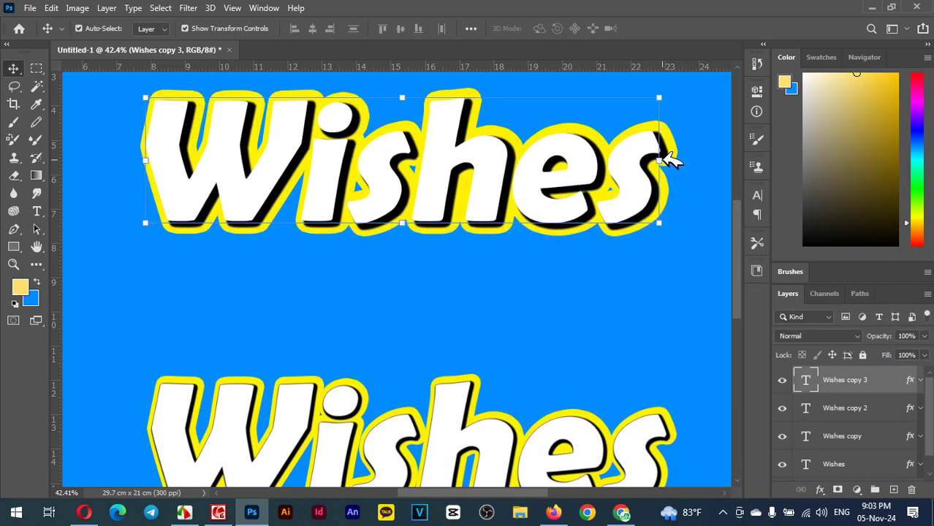
key("Up")
key("Up")
key("Up")
key("Up")
key("Up")
key("Up")
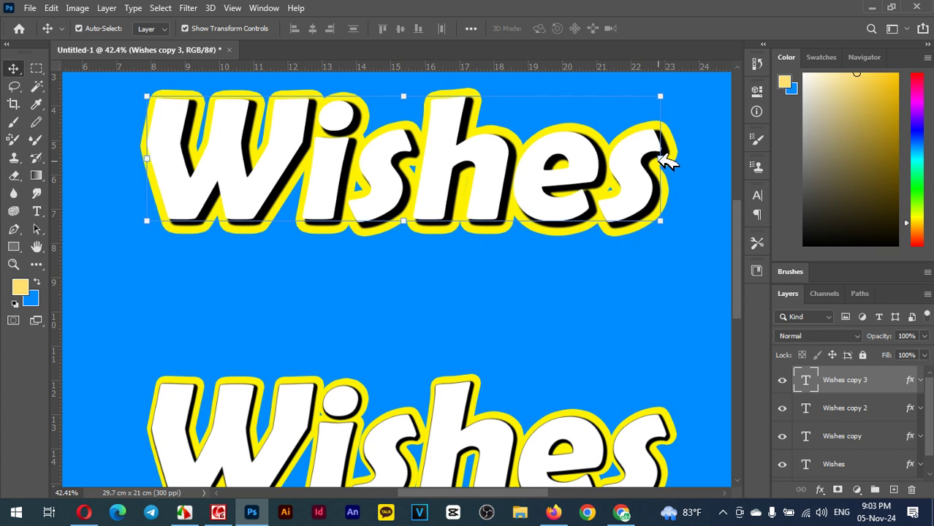
left_click(696, 314)
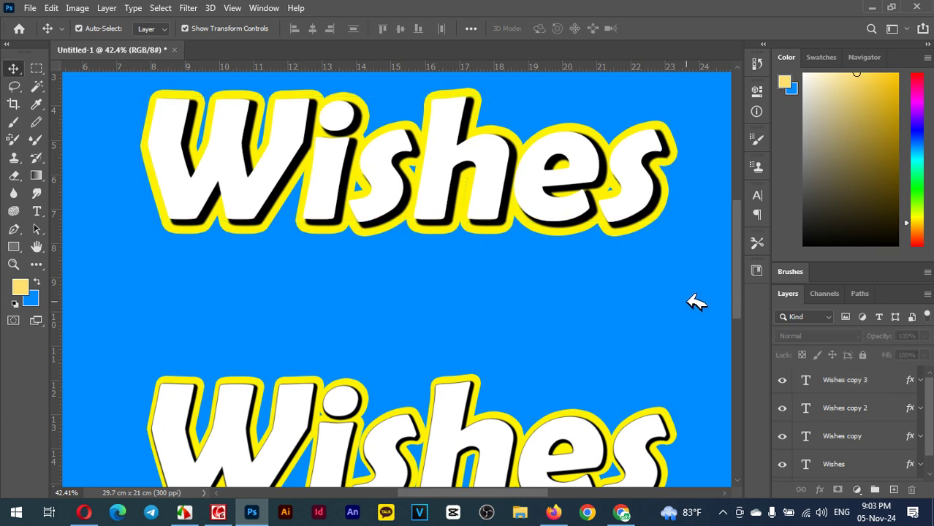
- Set the black drop shadow size of the Wishes copy 2 layer to 70 px
scroll(688, 302, "down", 3)
left_click(658, 394)
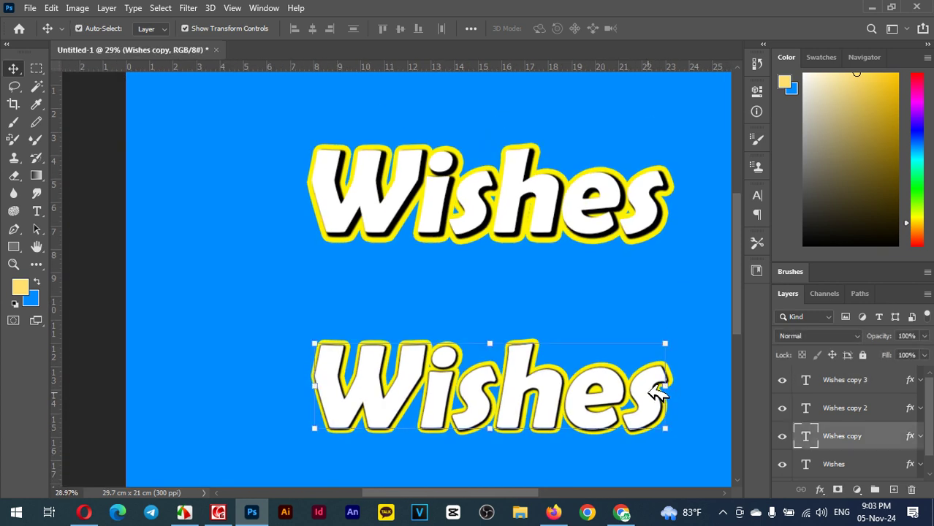
scroll(687, 293, "up", 1)
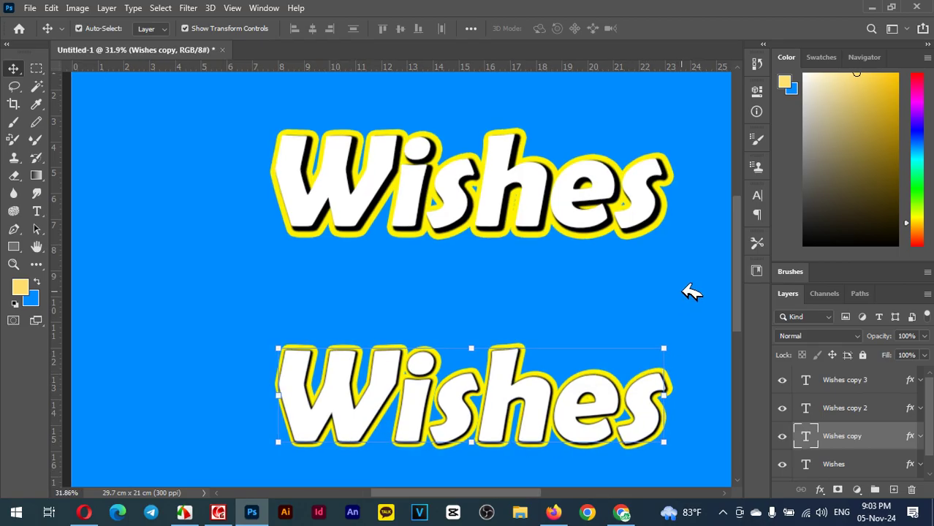
left_click_drag(690, 303, 621, 300)
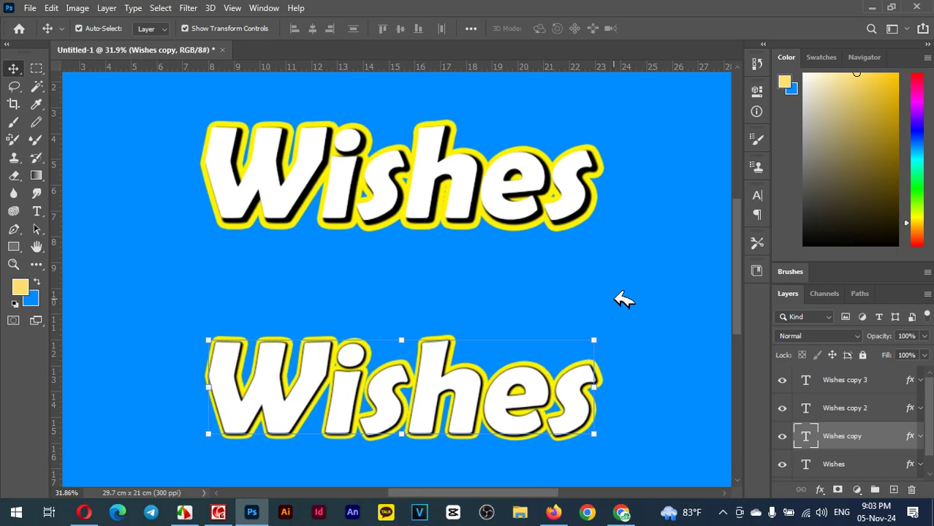
left_click(855, 410)
double_click(908, 402)
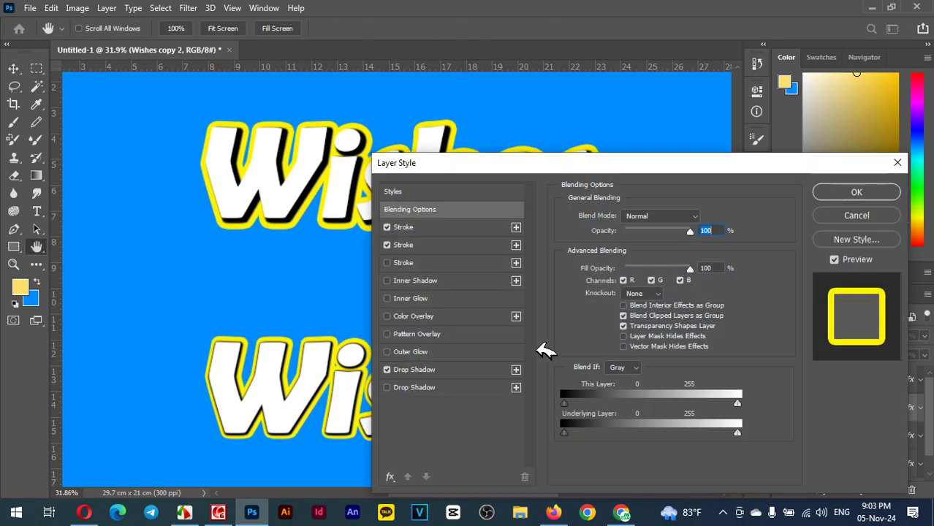
left_click(426, 371)
left_click(388, 369)
left_click(388, 369)
left_click_drag(613, 308, 633, 307)
left_click_drag(585, 163, 612, 258)
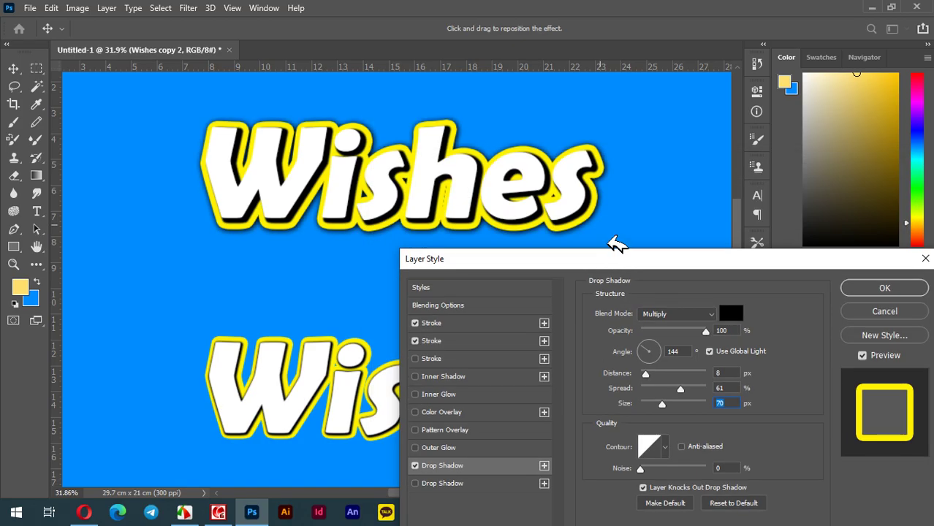
- Enable the third stroke of Wishes copy 2, colour it white sampled from the lettering, and set its size to 62 px
left_click(429, 358)
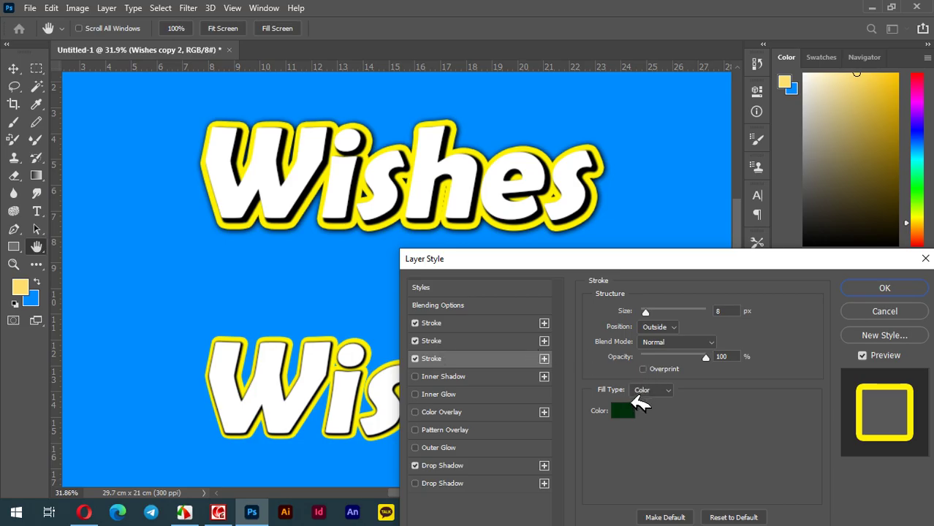
left_click(628, 409)
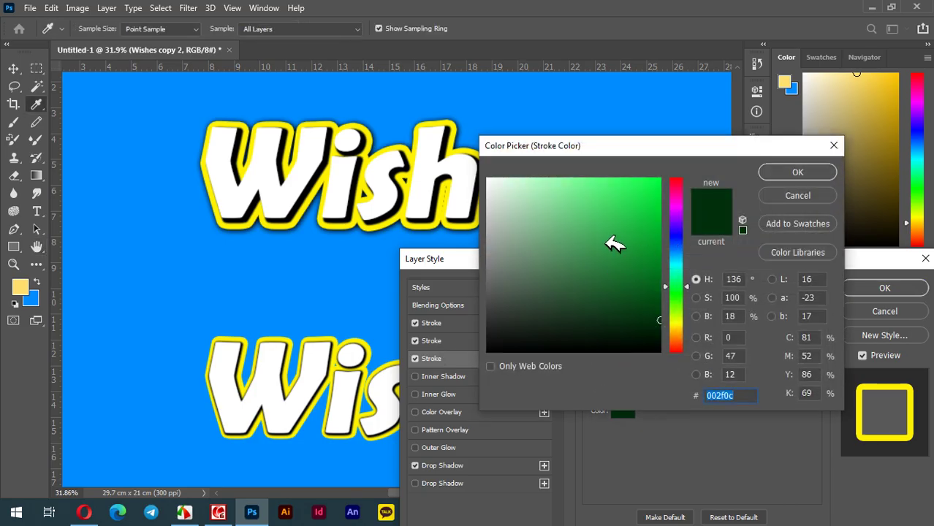
left_click(457, 132)
left_click(774, 174)
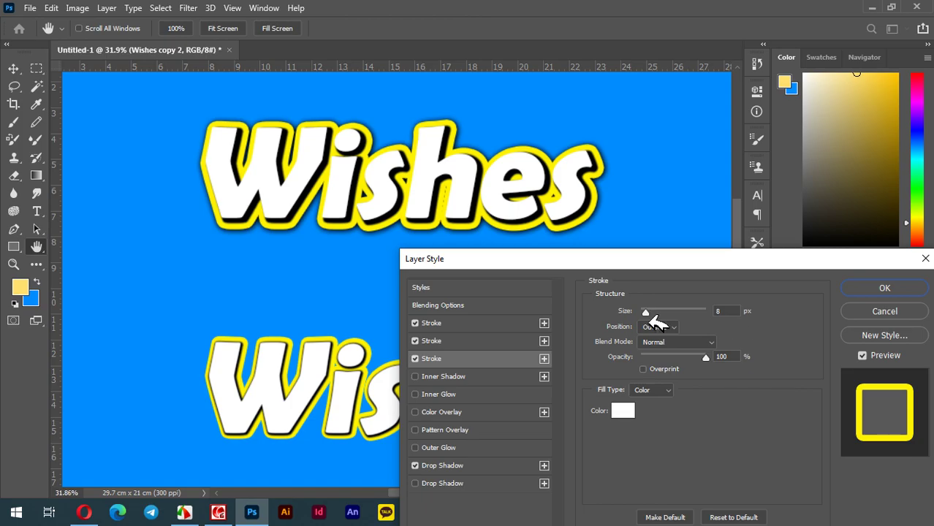
left_click_drag(660, 312, 667, 315)
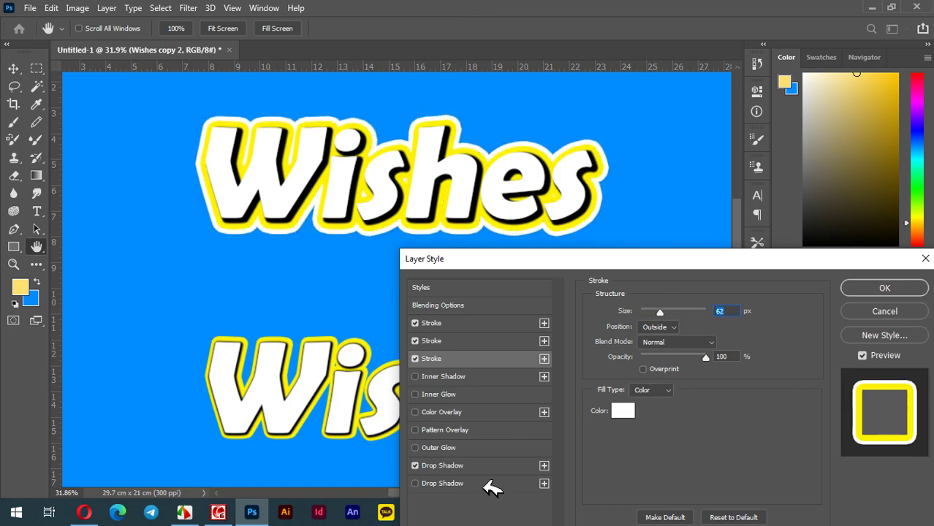
- Enable the second, yellow drop shadow of Wishes copy 2, set its size to 120 px and apply the style
left_click(454, 483)
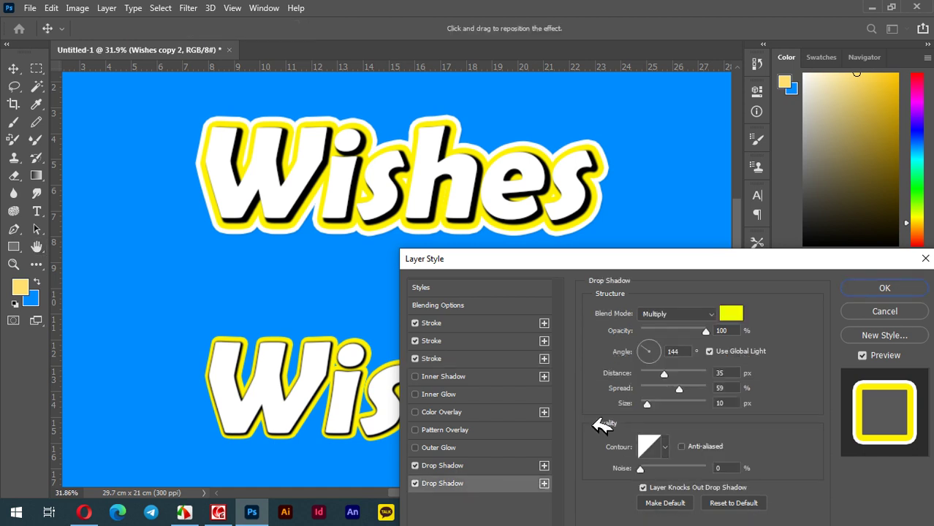
left_click_drag(663, 395, 680, 395)
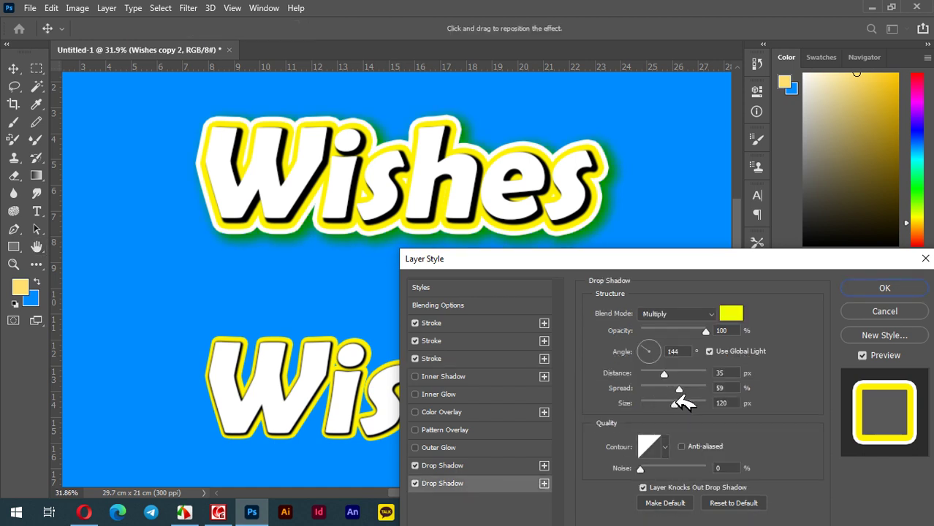
left_click(887, 286)
left_click(672, 323)
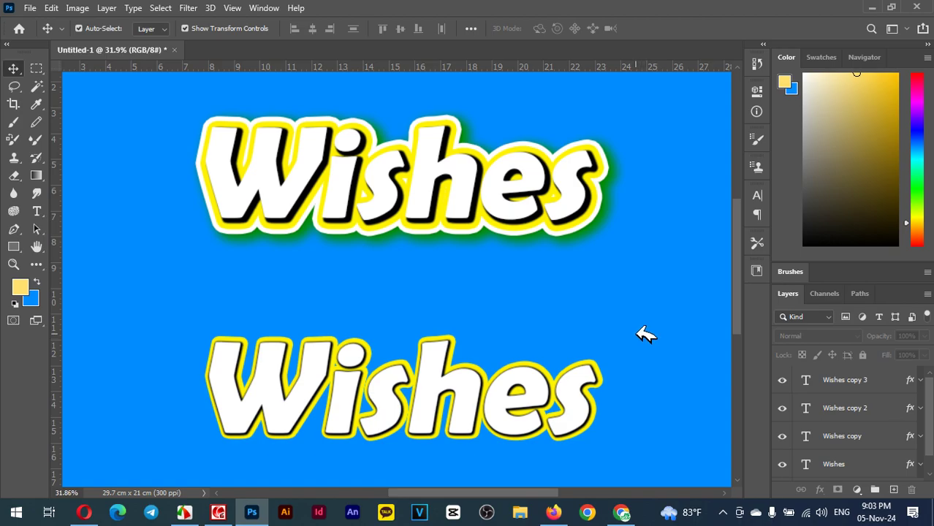
- Select all the Wishes lettering layers and move them together toward the left edge of the blue canvas
scroll(646, 334, "down", 2)
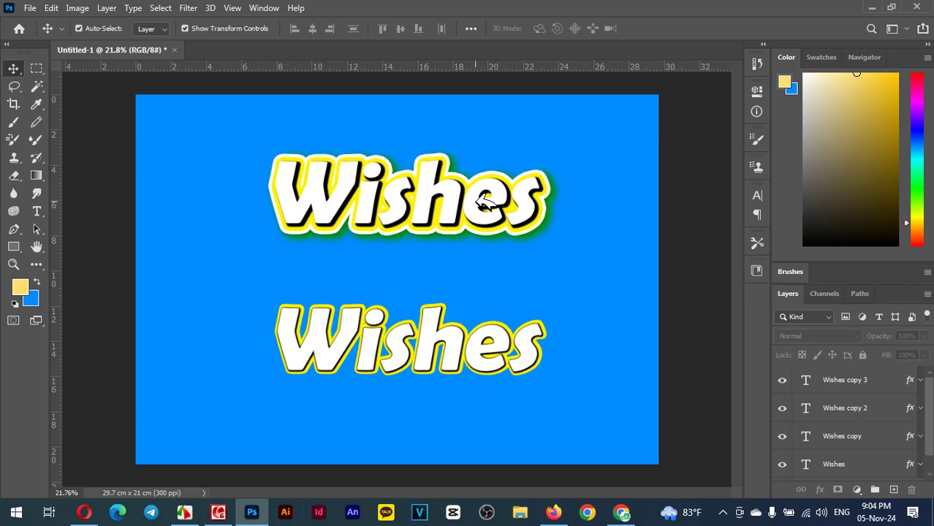
left_click_drag(602, 369, 412, 151)
left_click_drag(425, 217, 278, 236)
left_click(522, 217)
- Add the white text "Good" as a new text layer to the right of the upper Wishes lettering
scroll(523, 217, "up", 2)
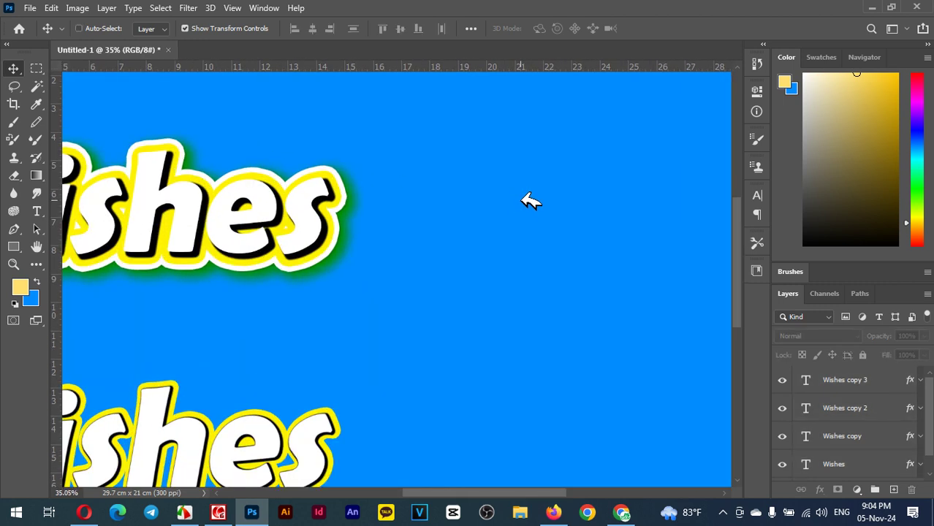
key("t")
left_click(464, 256)
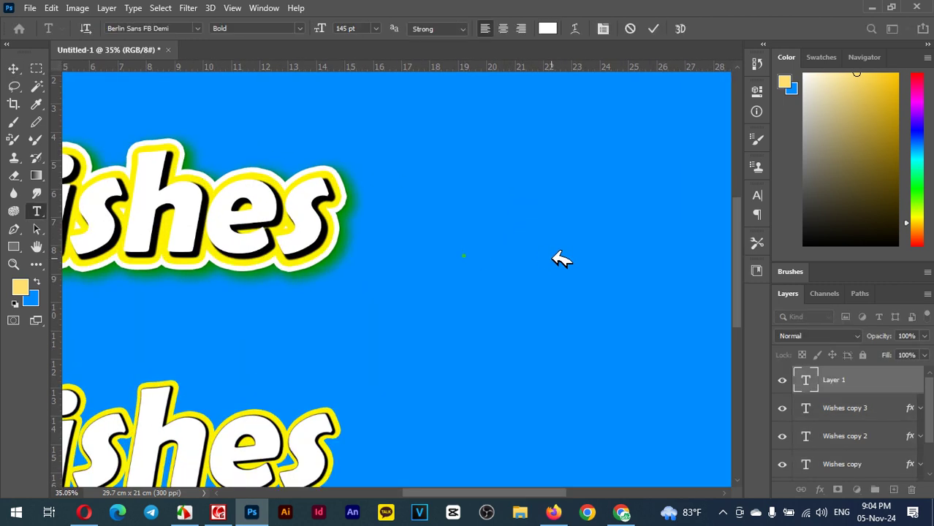
left_click(552, 258)
type("G")
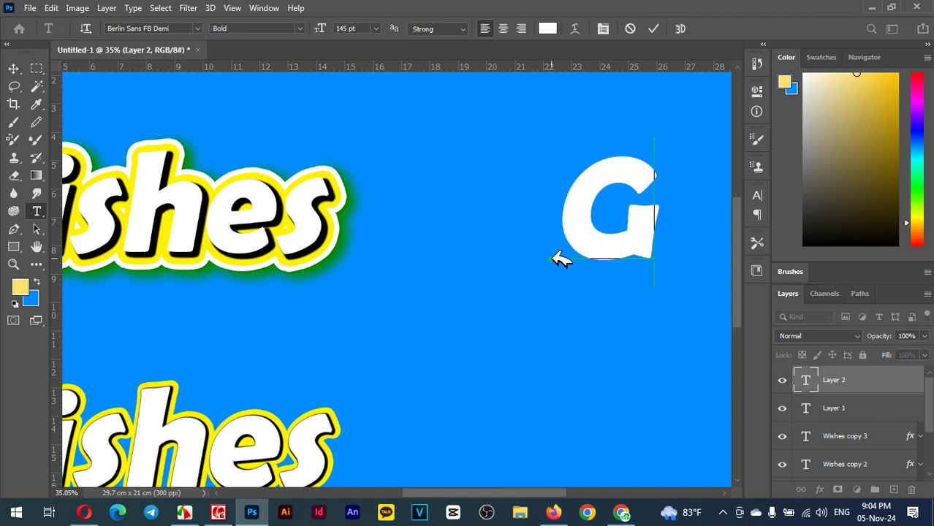
type("ood")
key("ctrl+Return")
- Move the Good text left and down into the free area beside the two Wishes texts
key("v")
left_click_drag(623, 331, 408, 336)
left_click_drag(523, 245, 321, 340)
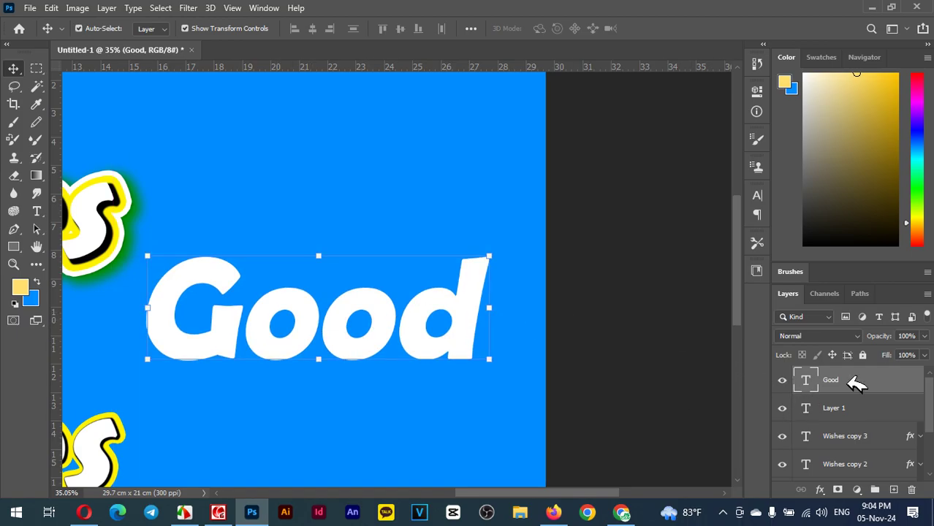
- Duplicate the Good text layer as "Good copy" and select the copy
right_click(850, 379)
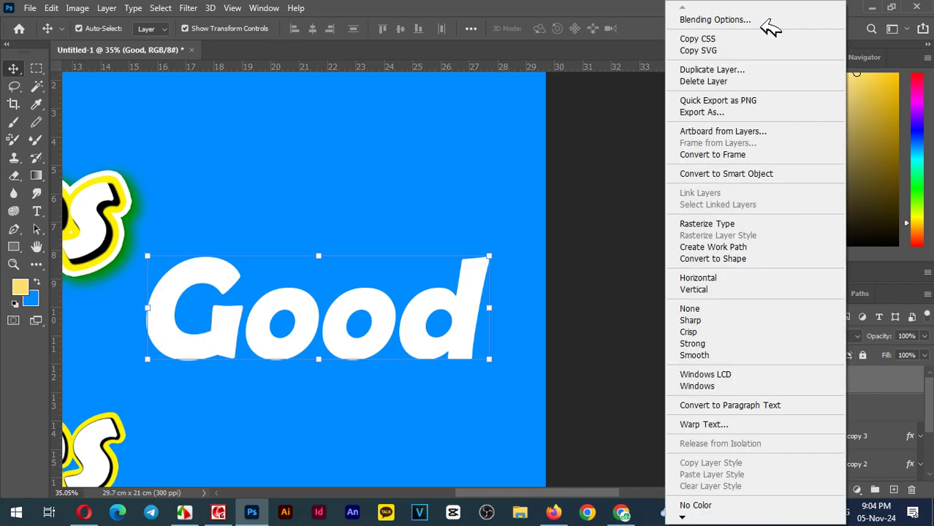
left_click(746, 69)
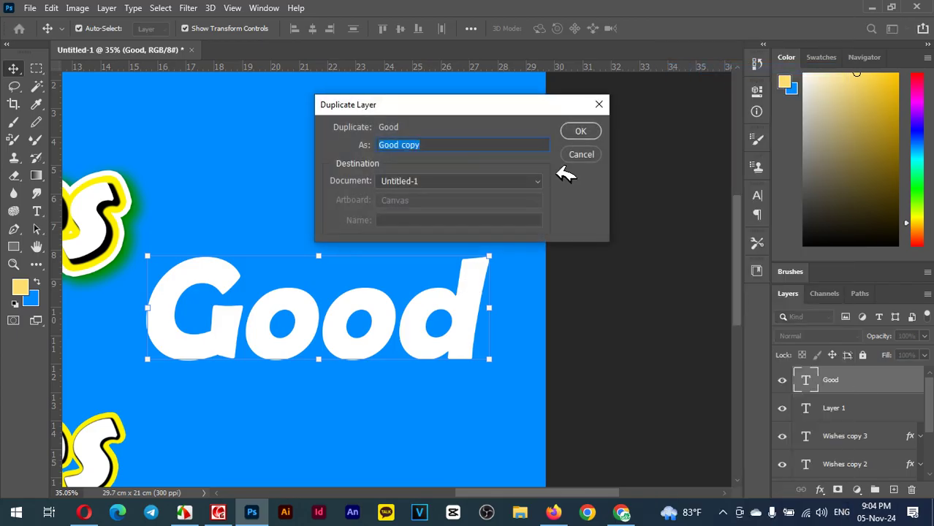
left_click(581, 130)
scroll(409, 337, "up", 1)
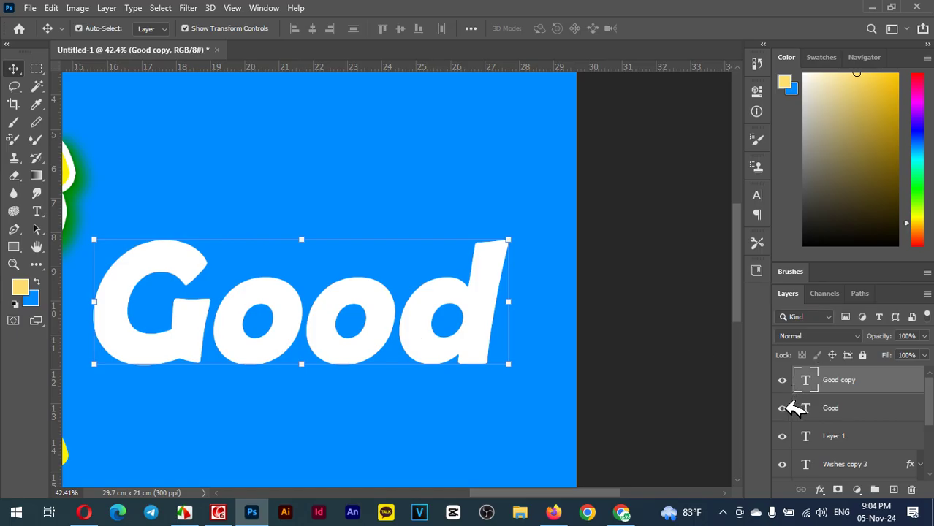
left_click(846, 409)
left_click(850, 381)
left_click(844, 407)
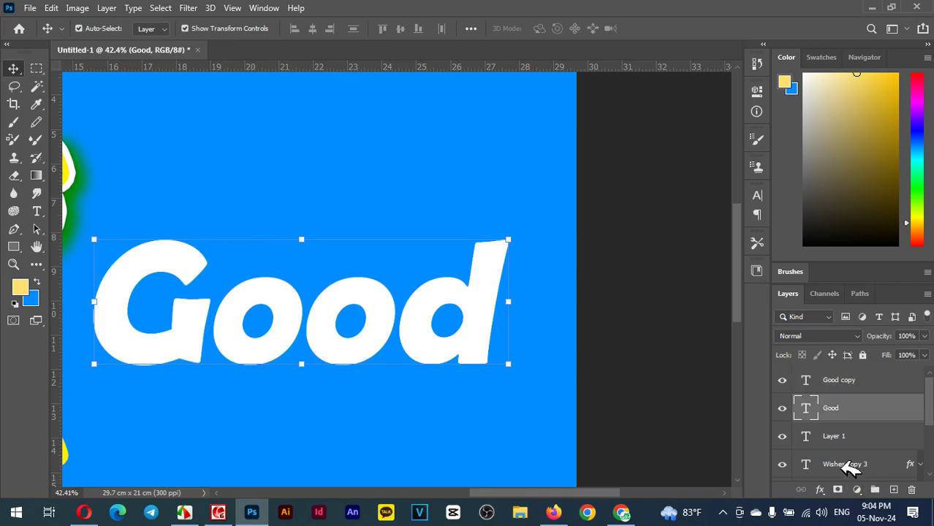
left_click(846, 382)
- Give the Good copy layer an orange-red ff4800 Color Overlay and shift it slightly down from the original
left_click(820, 489)
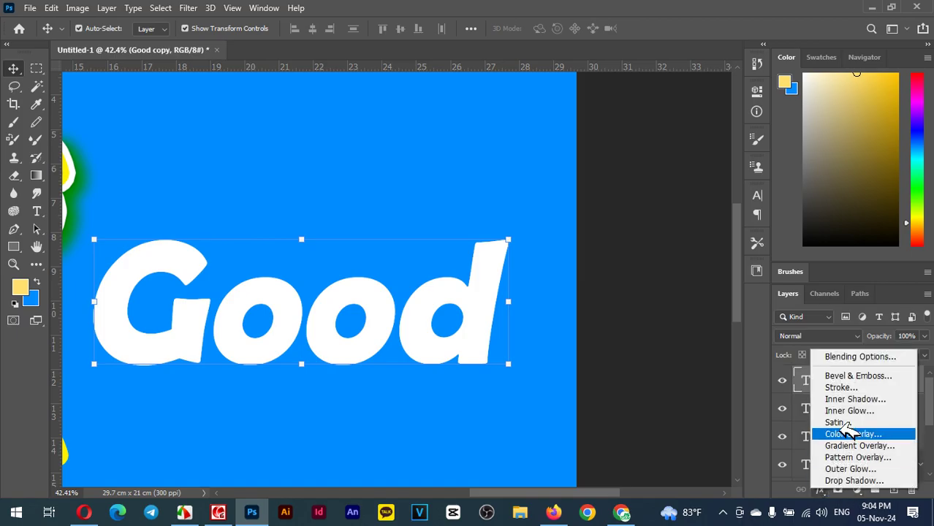
left_click(865, 435)
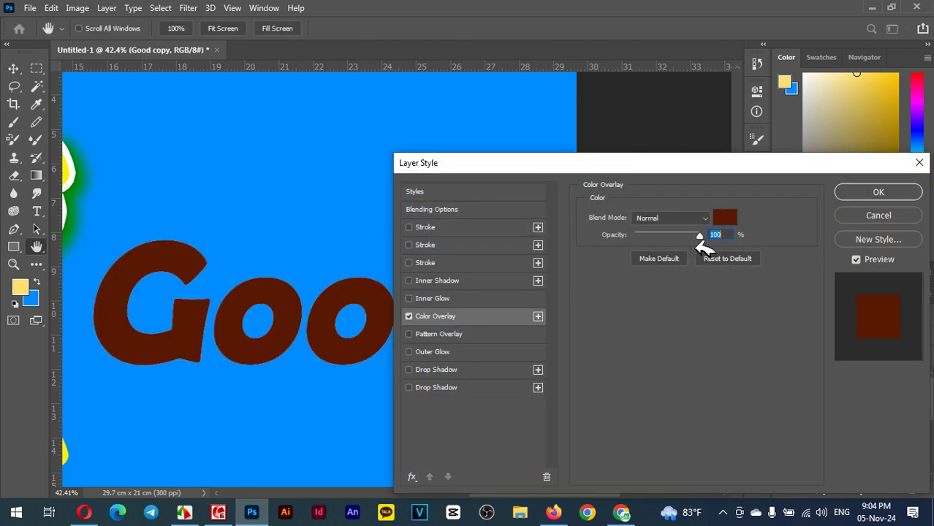
left_click(727, 216)
left_click_drag(632, 257, 696, 114)
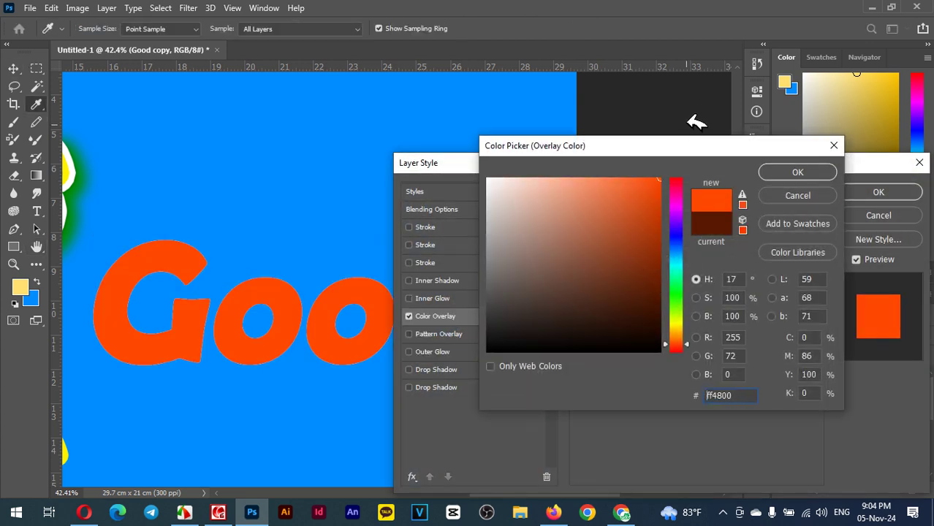
left_click(800, 172)
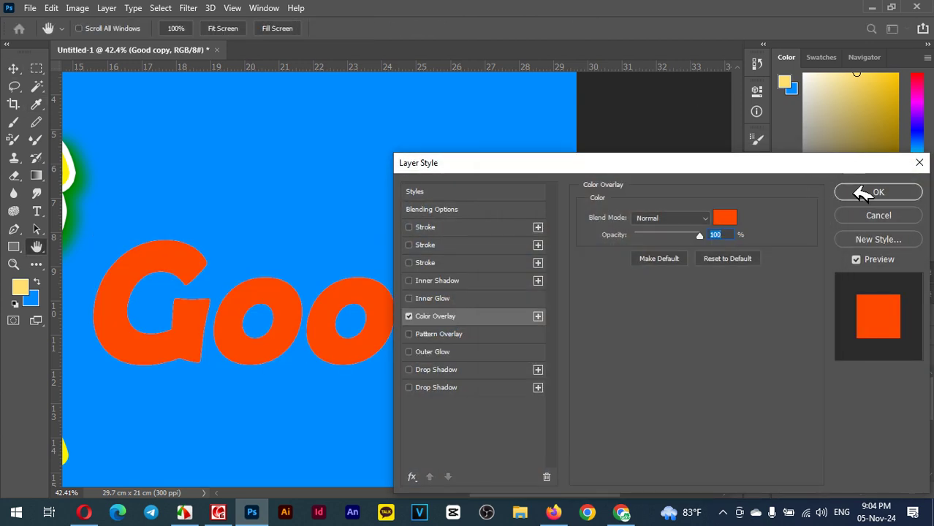
left_click(844, 194)
mouse_move(386, 302)
left_mouse_down()
mouse_move(377, 308)
mouse_move(375, 295)
mouse_move(379, 312)
left_mouse_up()
left_click_drag(379, 313, 379, 312)
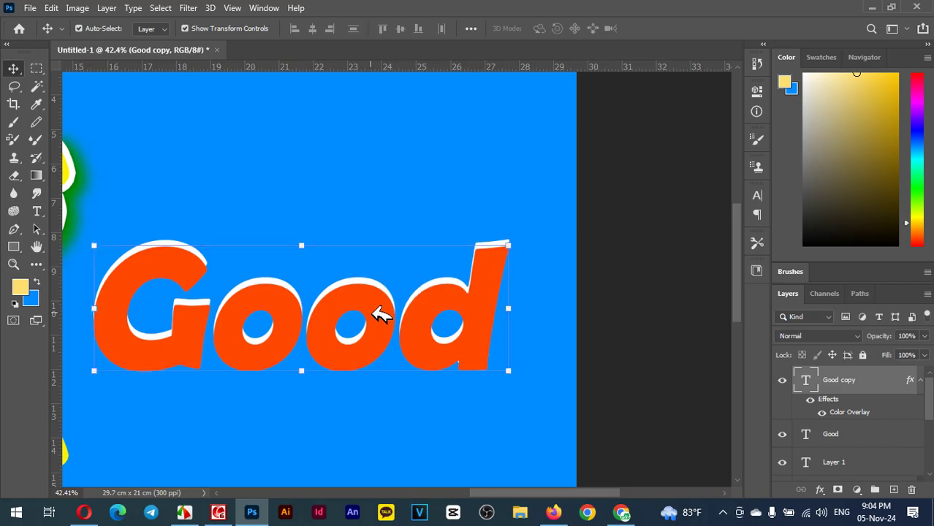
- Enable a Color Overlay on the original Good layer beneath the copy
left_click(847, 435)
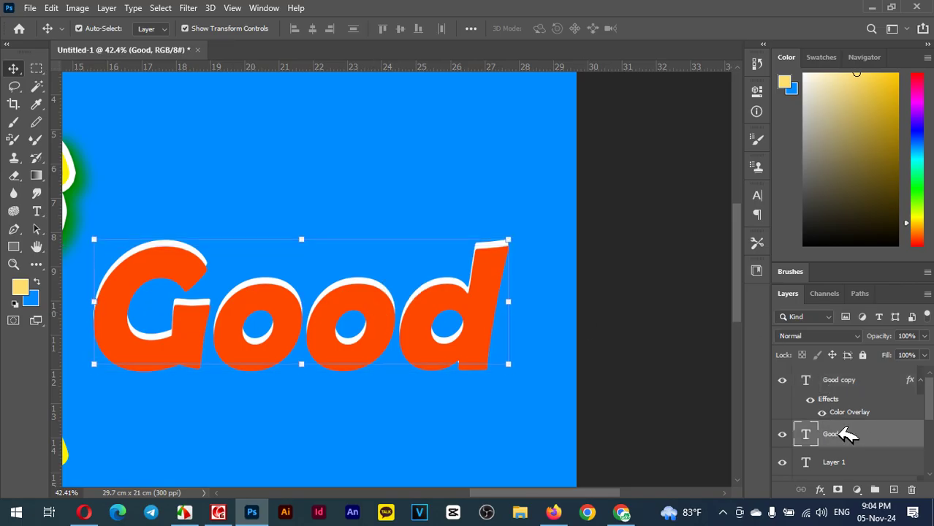
left_click(820, 489)
left_click(854, 433)
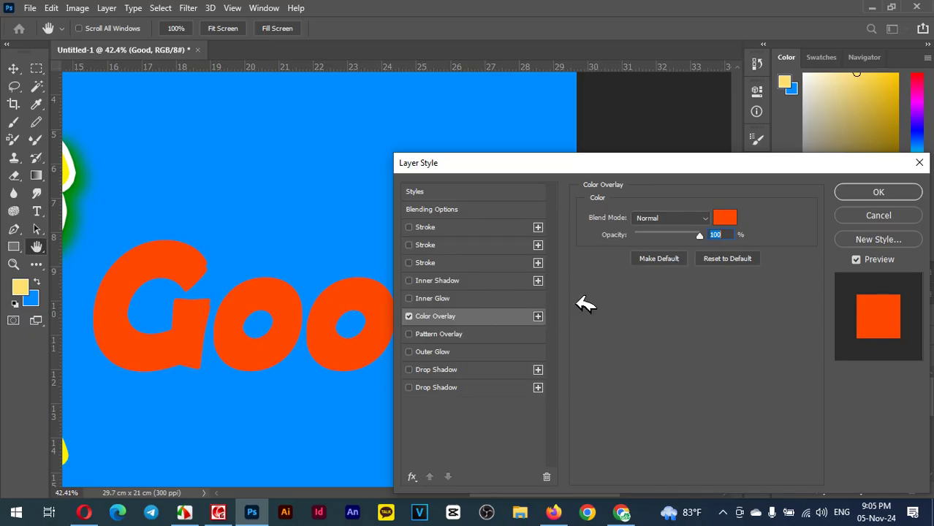
- Try the Good layer without its Color Overlay and with a Pattern Overlay, and return to the Color Overlay
left_click(706, 218)
left_click(803, 213)
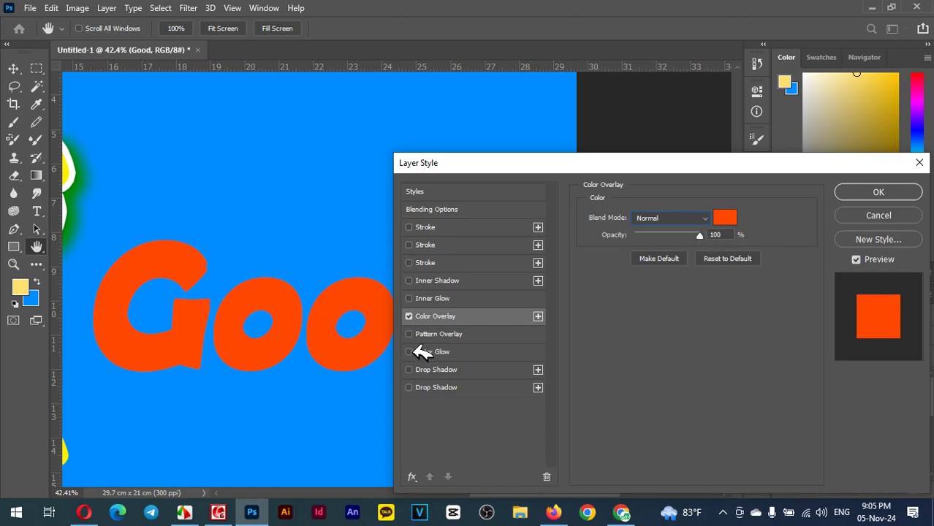
left_click(410, 316)
left_click(409, 316)
left_click_drag(707, 234, 740, 236)
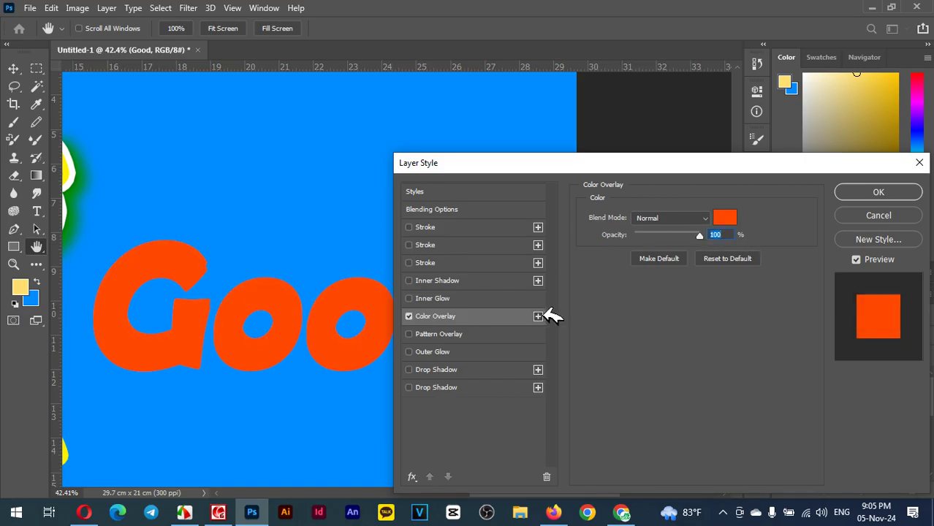
left_click(409, 316)
left_click(409, 334)
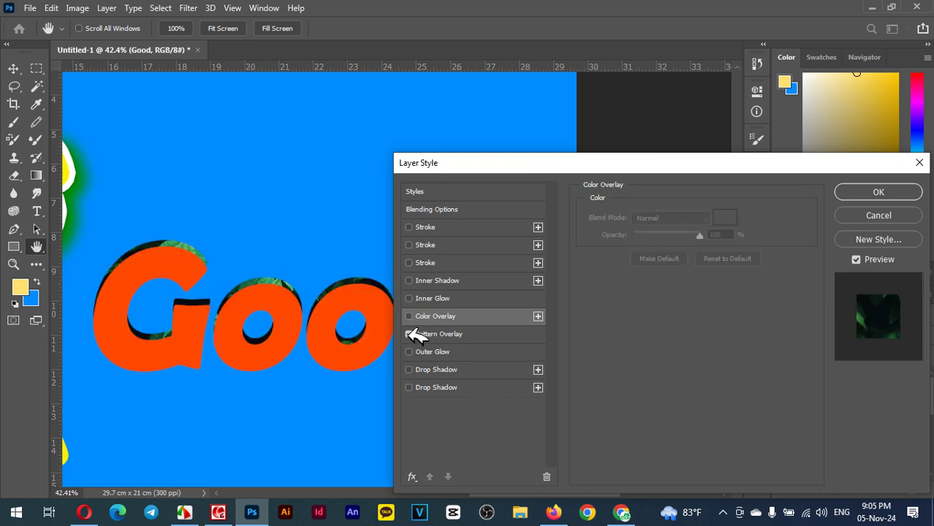
left_click(409, 334)
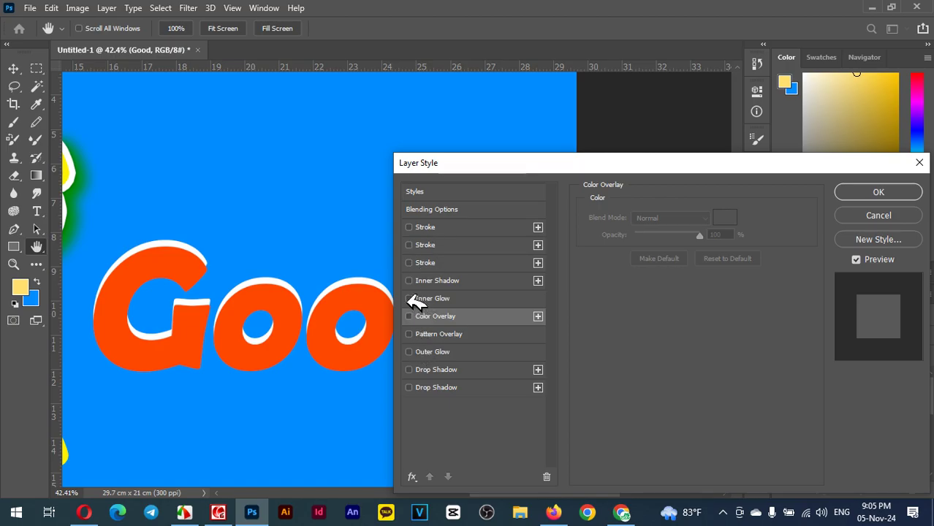
left_click(409, 316)
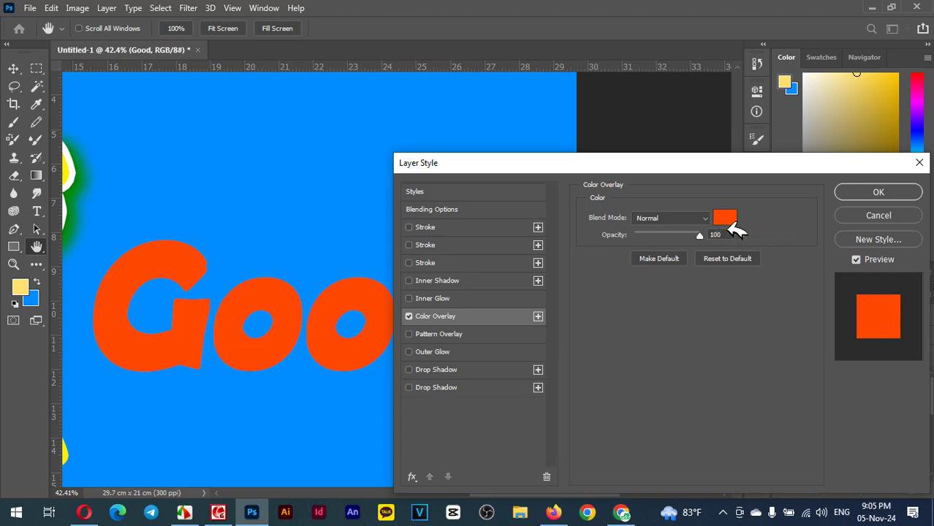
- Set the Good layer's Color Overlay to the very dark blue 00031e
left_click(730, 217)
left_click_drag(625, 235, 699, 336)
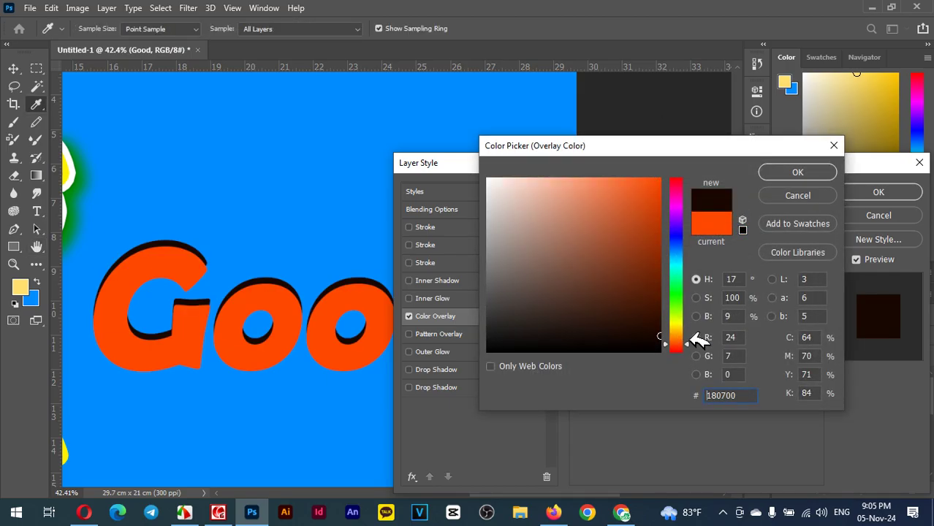
left_click(677, 239)
left_click_drag(632, 277, 699, 326)
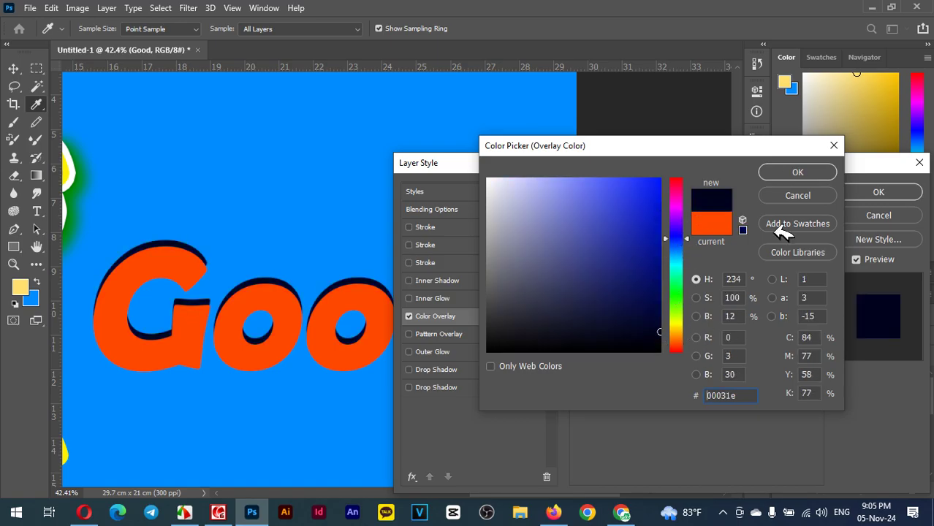
left_click(807, 176)
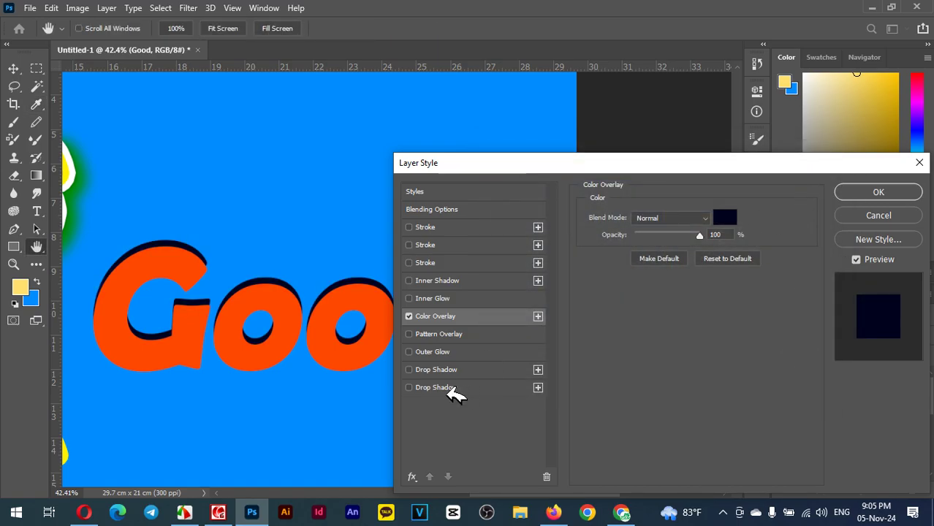
- Enable the lower Drop Shadow on the Good layer, set its size to 59 px and its colour to red ff002a
left_click(410, 387)
left_click(468, 387)
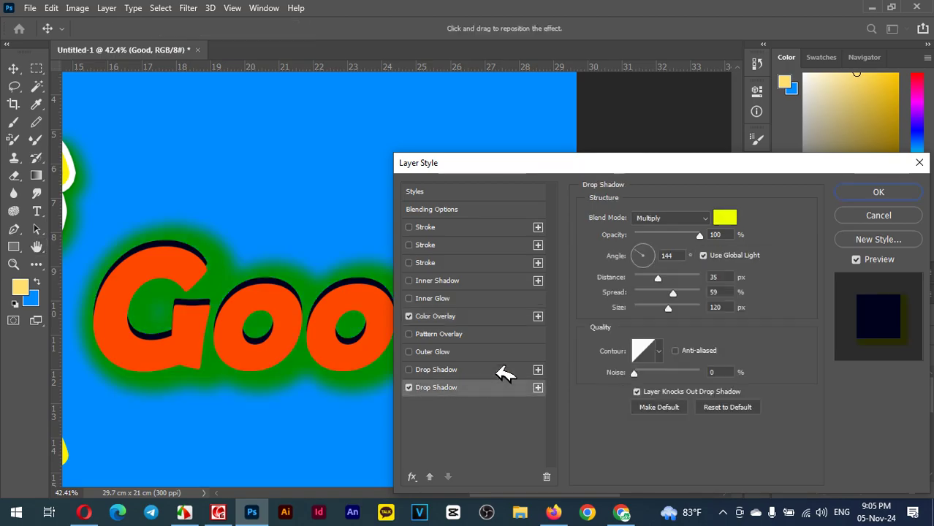
mouse_move(668, 308)
left_mouse_down()
mouse_move(643, 310)
mouse_move(656, 310)
left_mouse_up()
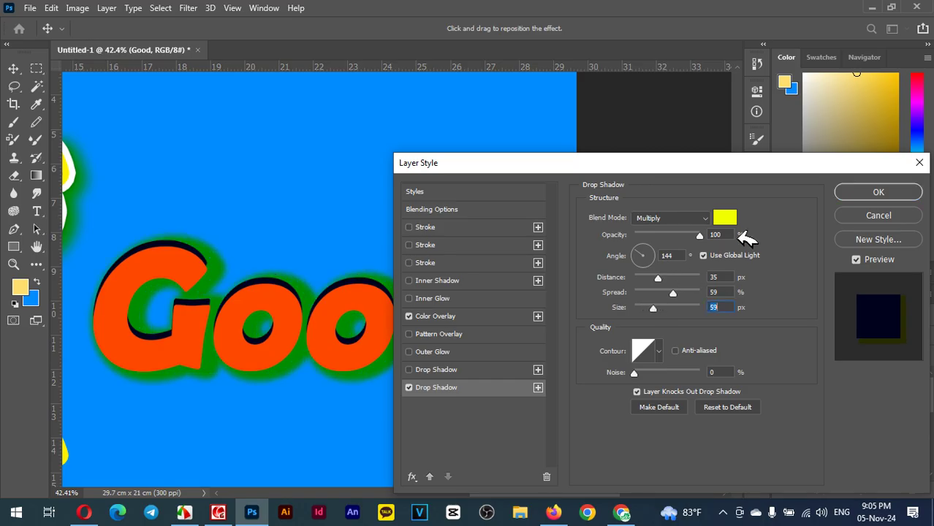
left_click(724, 217)
left_click_drag(526, 194, 705, 358)
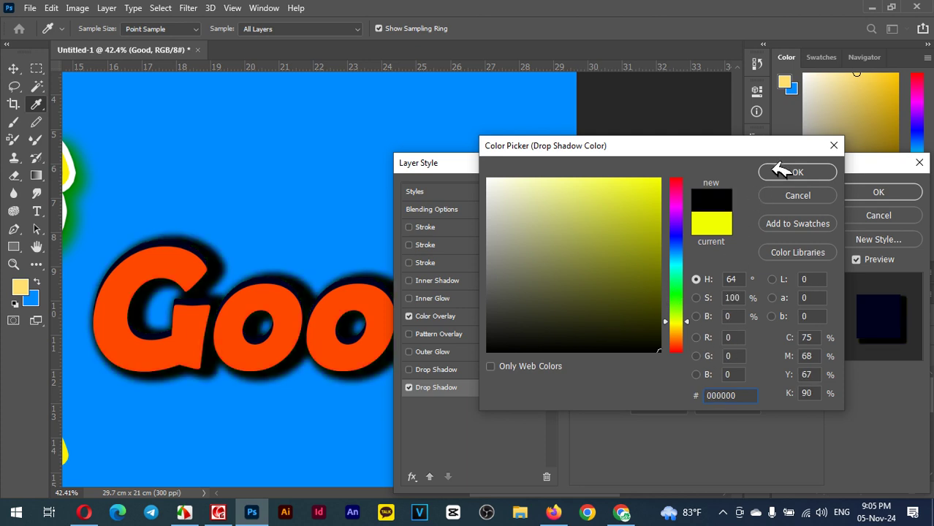
left_click_drag(678, 269, 676, 255)
left_click_drag(637, 220, 686, 181)
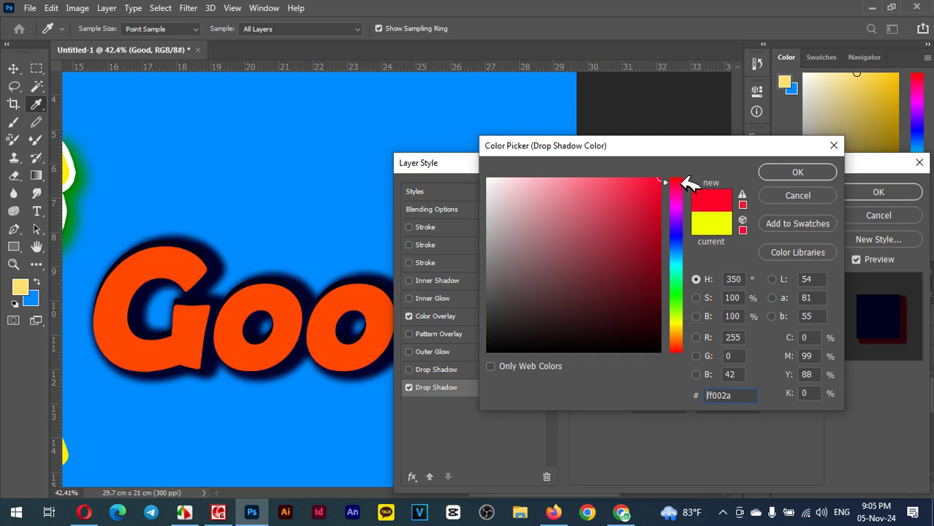
left_click(776, 175)
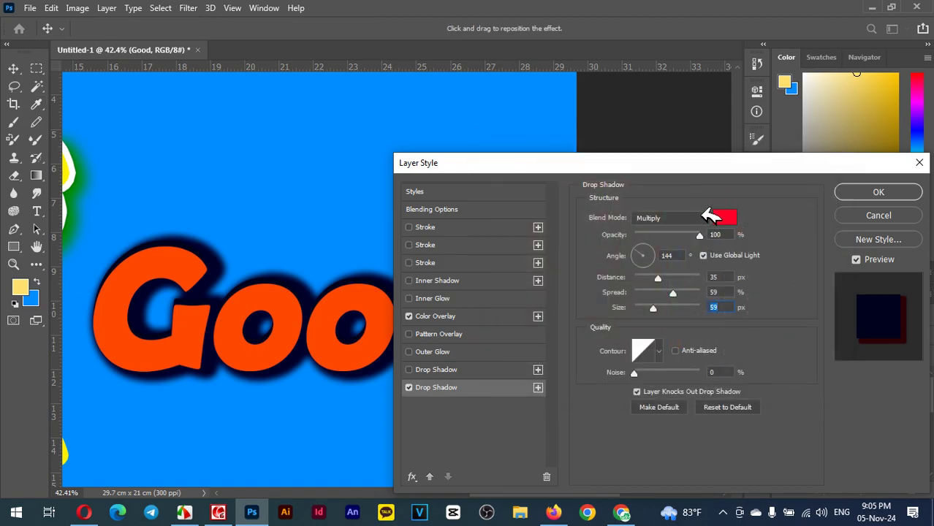
- Set the Good layer's drop shadow to Normal blend mode, 45% opacity, 3% spread and 6 px size
left_click(704, 218)
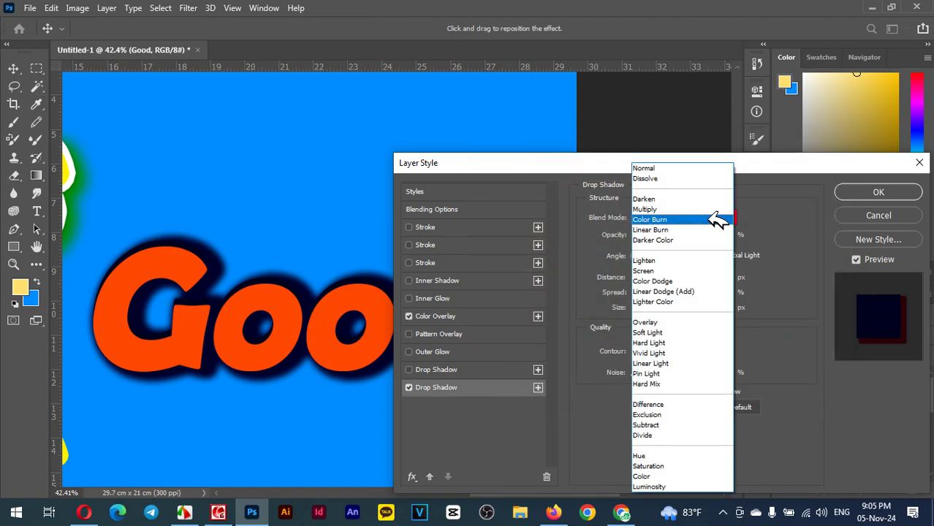
left_click(657, 168)
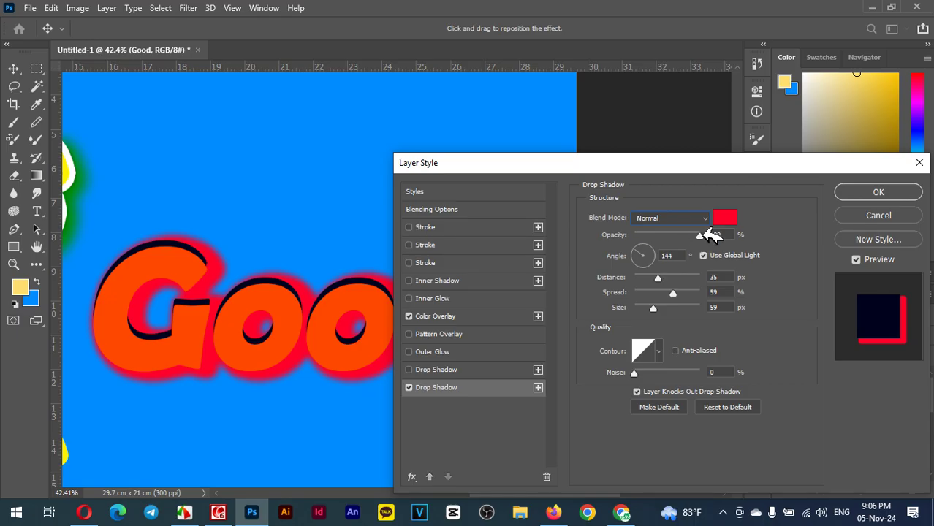
left_click_drag(658, 308, 638, 307)
left_click_drag(699, 235, 663, 235)
left_click_drag(671, 291, 635, 292)
- Reposition the Good drop shadow on the canvas to a -111° angle and 10 px distance, apply the style and deselect the layer
left_click_drag(368, 339, 362, 326)
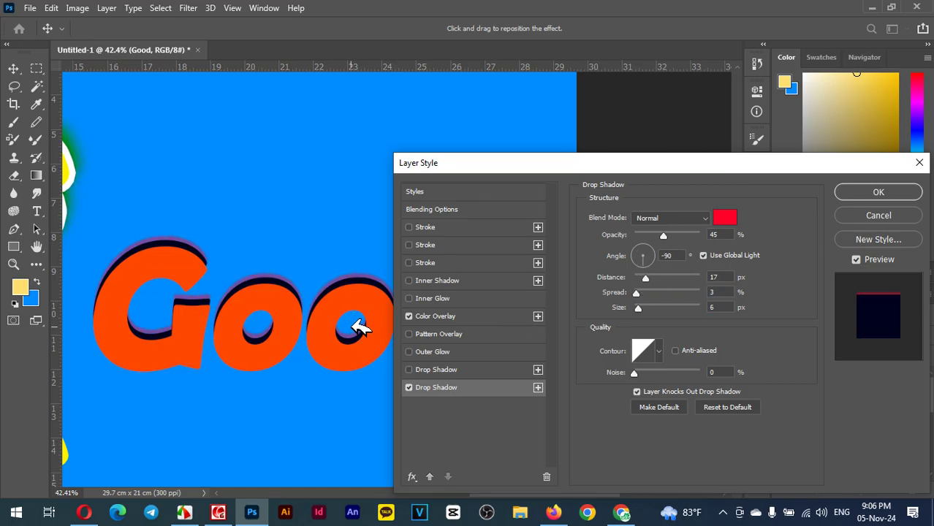
left_click_drag(360, 327, 363, 331)
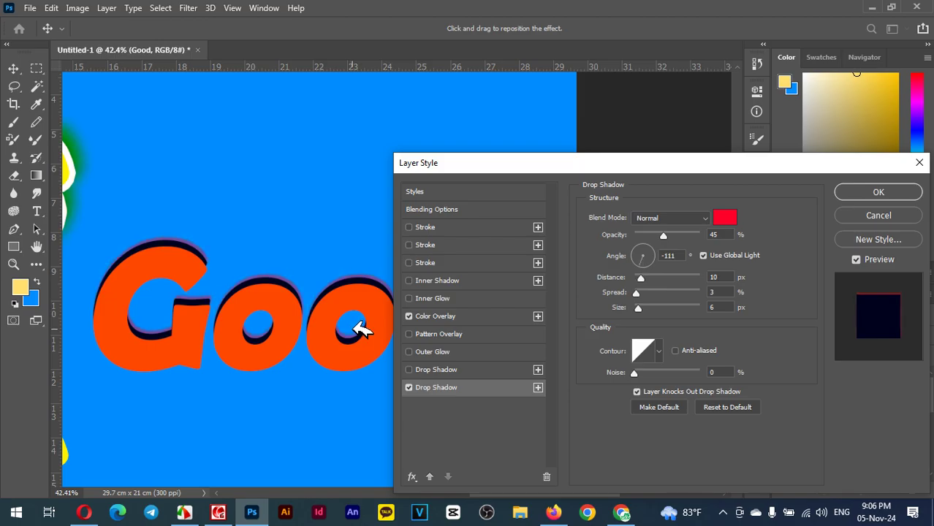
left_click(872, 193)
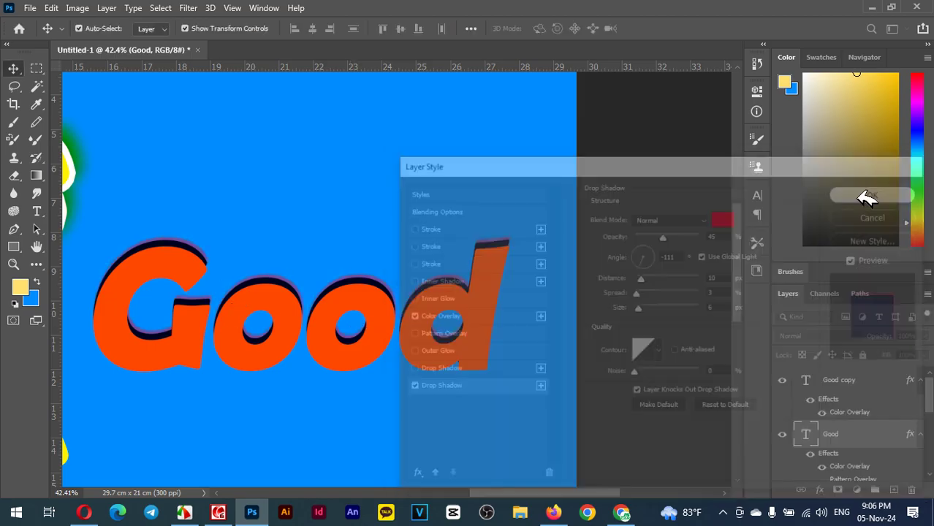
left_click(669, 263)
key("ctrl+0")
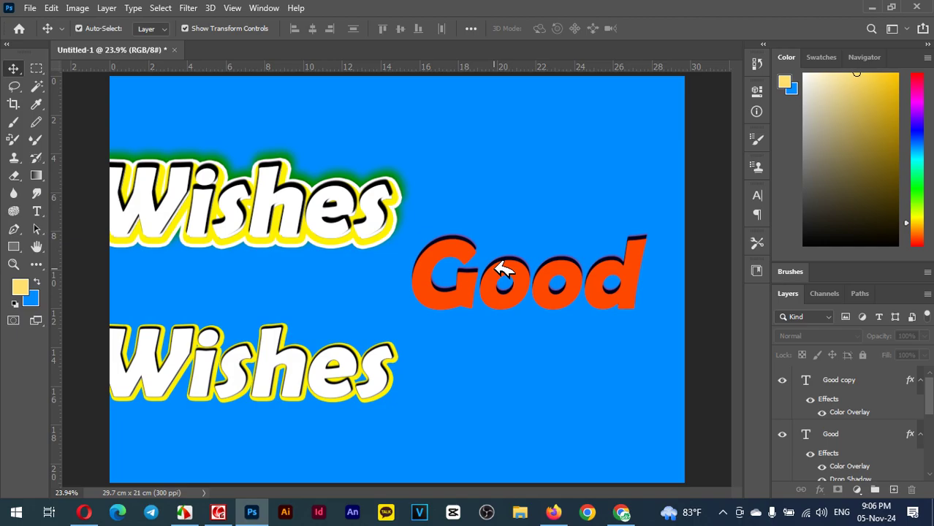
left_click(846, 379)
right_click(846, 378)
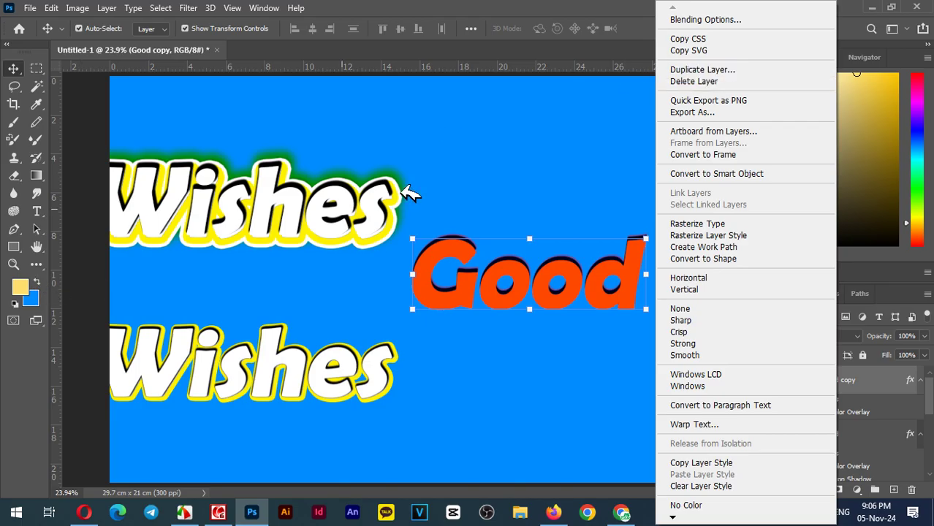
left_click(488, 168)
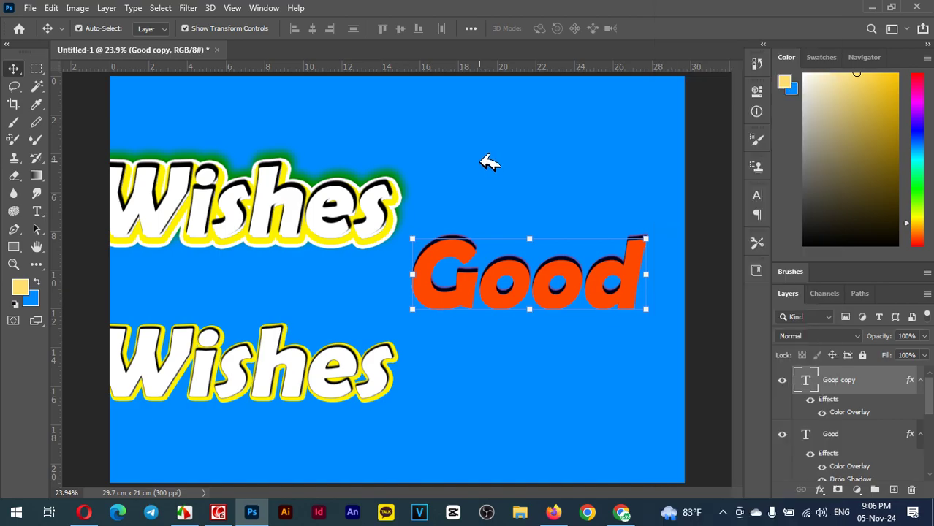
left_click(723, 512)
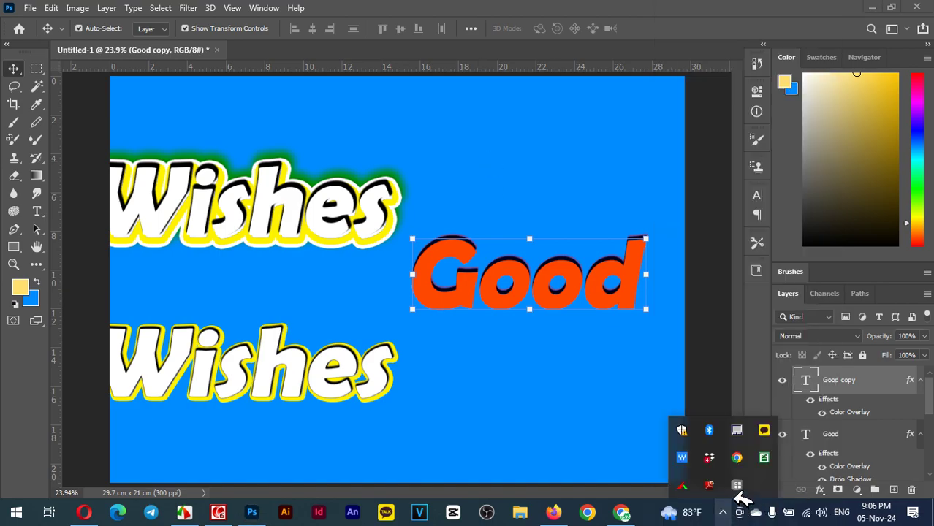